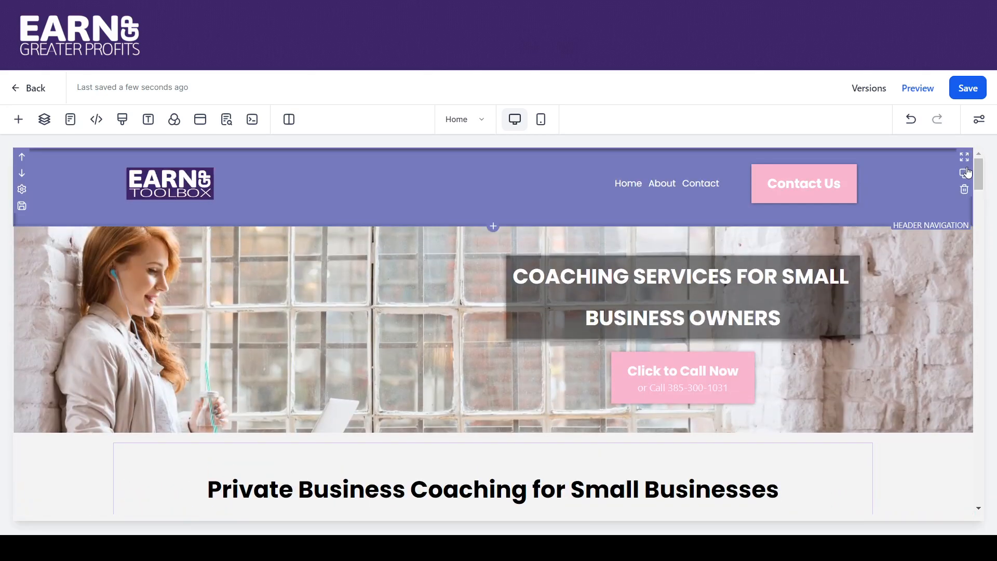
{"action": "scroll", "coordinate": [978, 173], "scroll_direction": "down", "scroll_amount": 1}
{"action": "scroll", "coordinate": [981, 178], "scroll_direction": "up", "scroll_amount": 1}
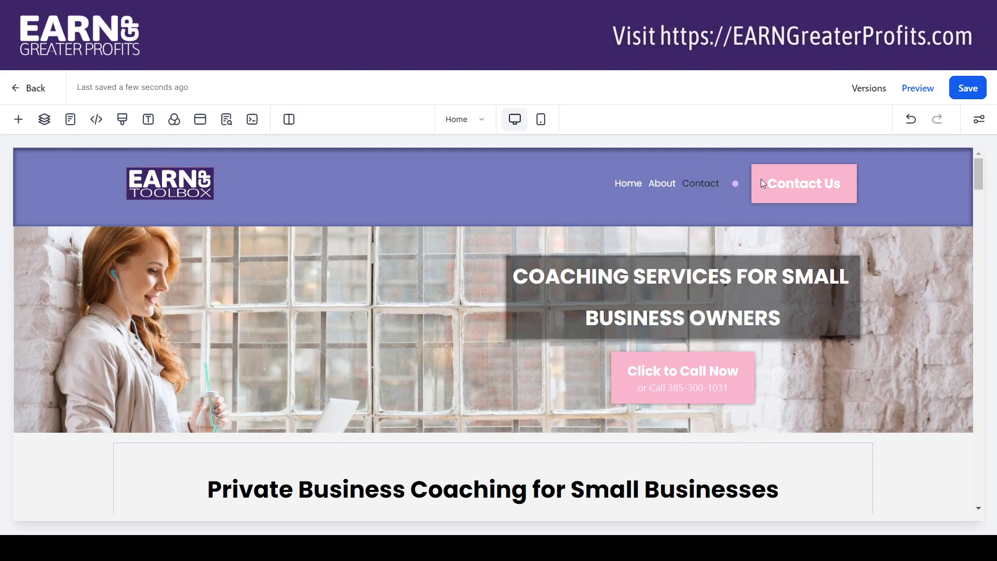
{"action": "mouse_move", "coordinate": [982, 171]}
{"action": "left_mouse_down"}
{"action": "mouse_move", "coordinate": [992, 217]}
{"action": "mouse_move", "coordinate": [979, 166]}
{"action": "left_mouse_up"}
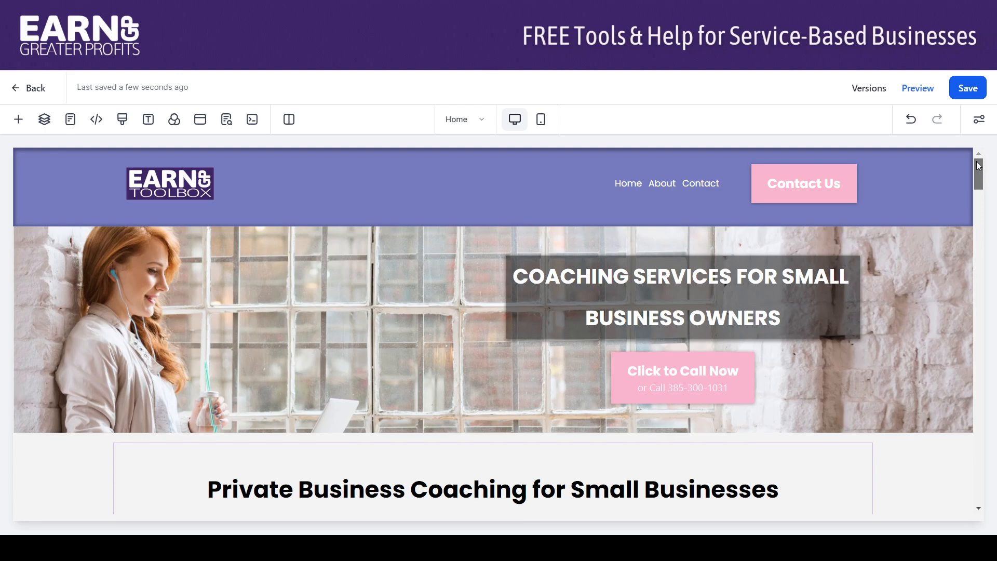
- Save the About Us section as a reusable asset named "About Us", added to Template
{"action": "left_click_drag", "start_coordinate": [977, 167], "coordinate": [986, 271]}
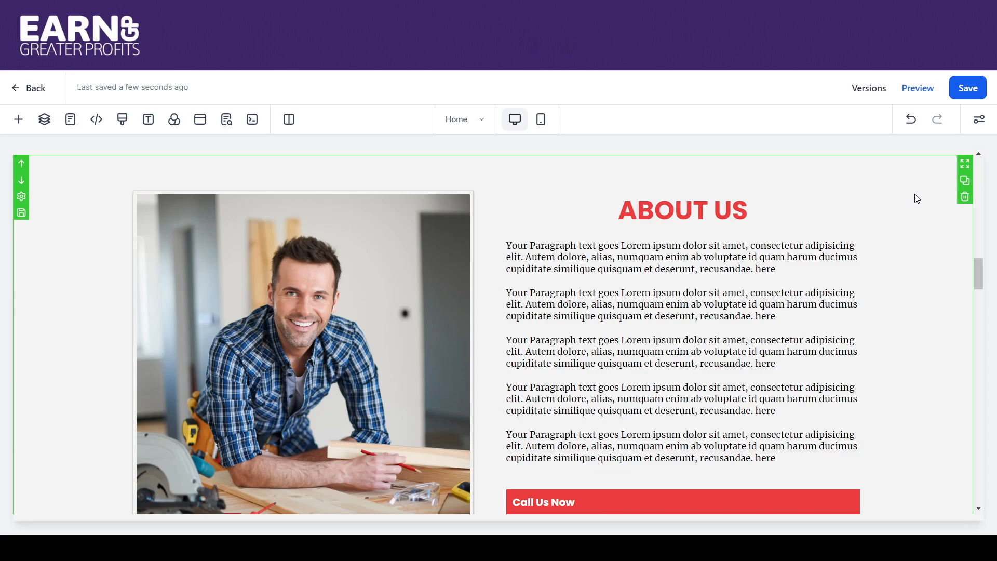
{"action": "left_click", "coordinate": [21, 214]}
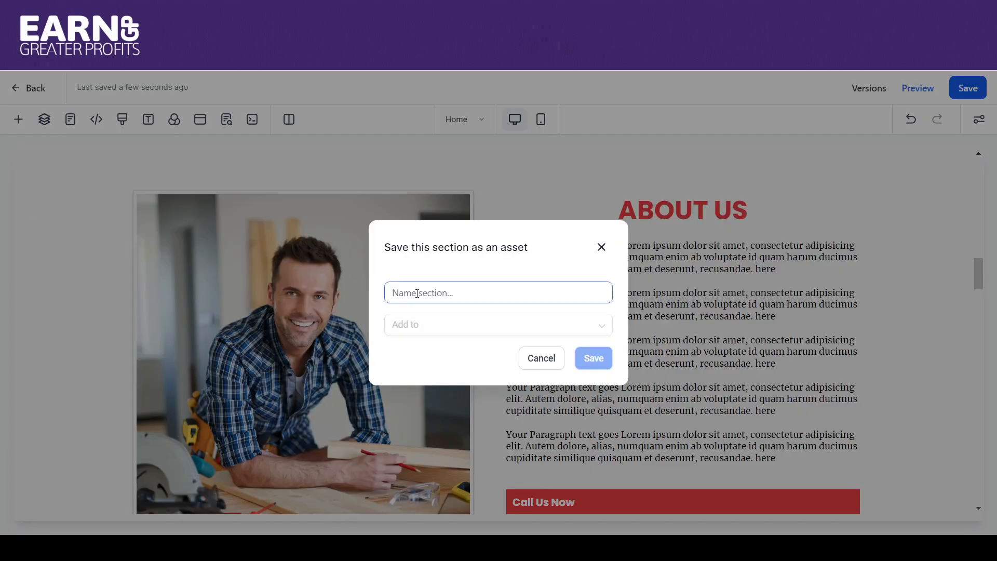
{"action": "left_click", "coordinate": [535, 364]}
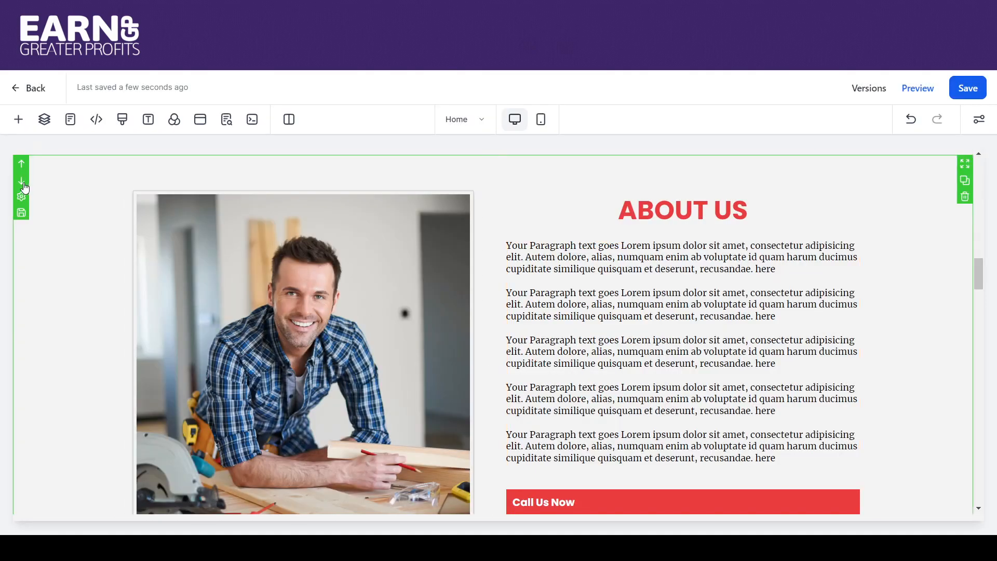
{"action": "left_click", "coordinate": [22, 214]}
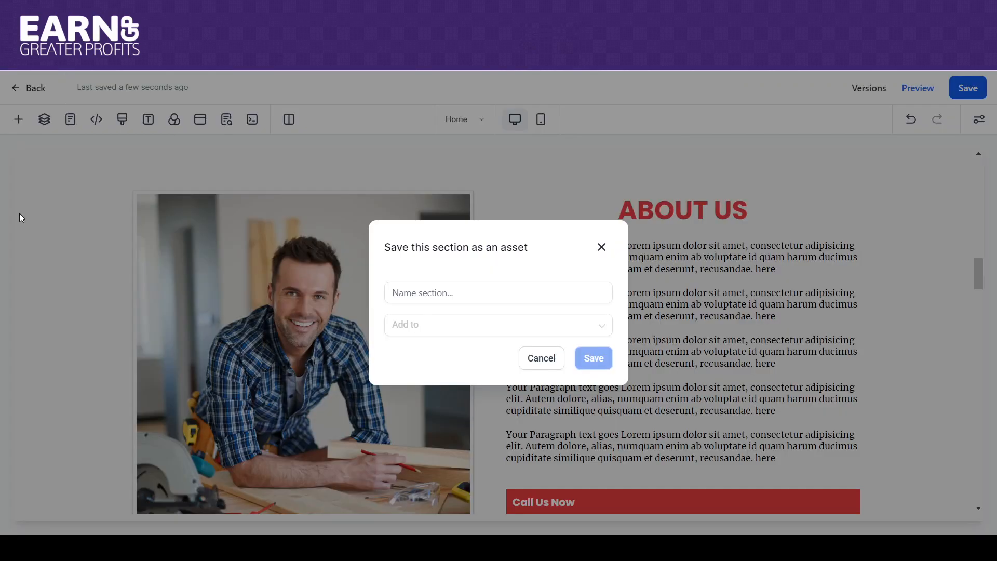
{"action": "type", "text": "Ab"}
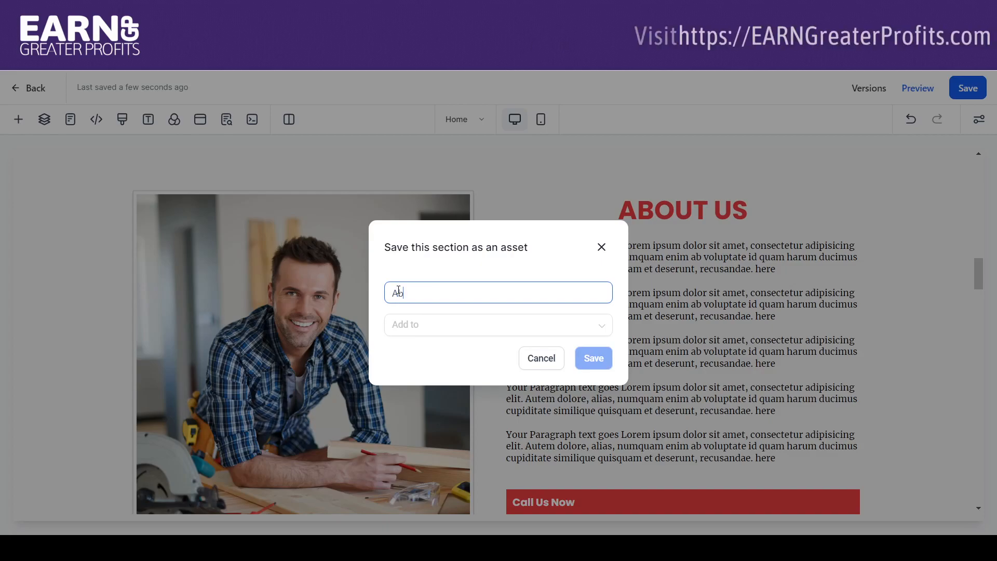
{"action": "type", "text": "out Us"}
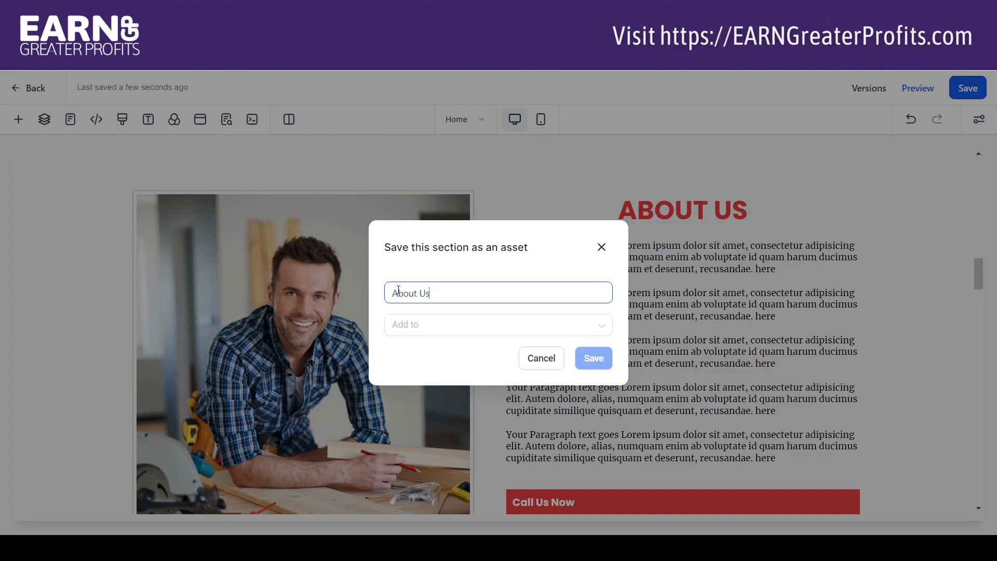
{"action": "left_click", "coordinate": [434, 328]}
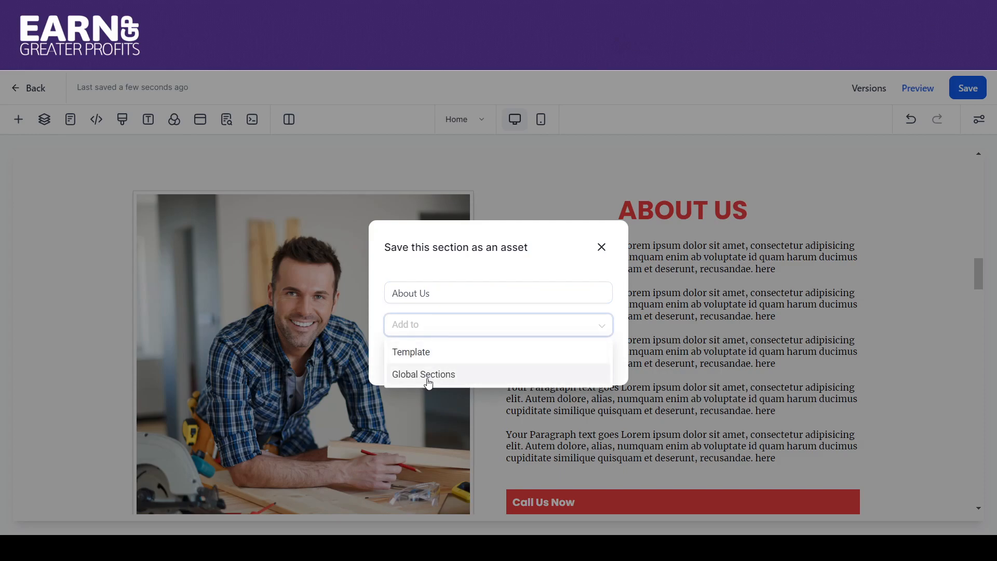
{"action": "left_click", "coordinate": [413, 353]}
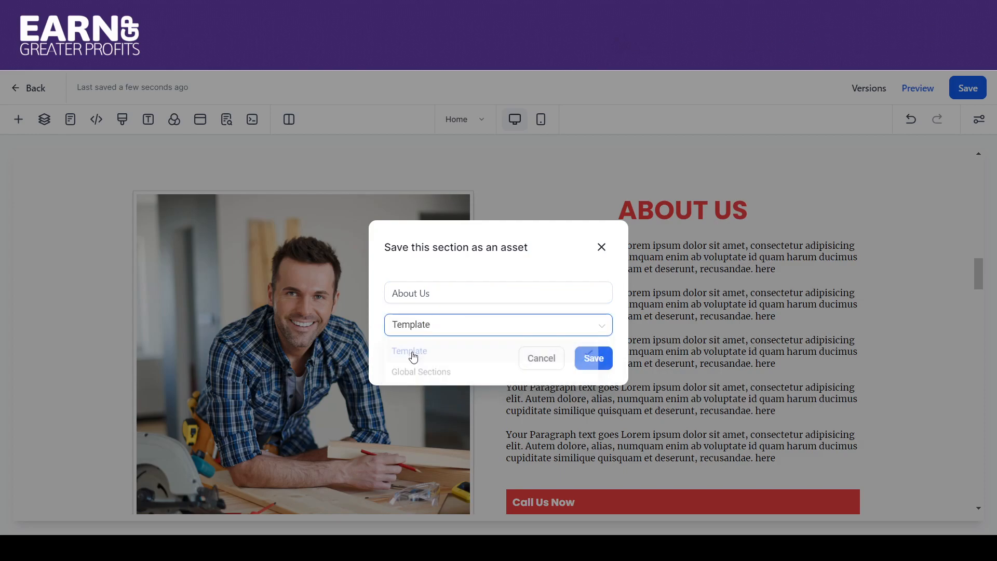
{"action": "left_click", "coordinate": [589, 357]}
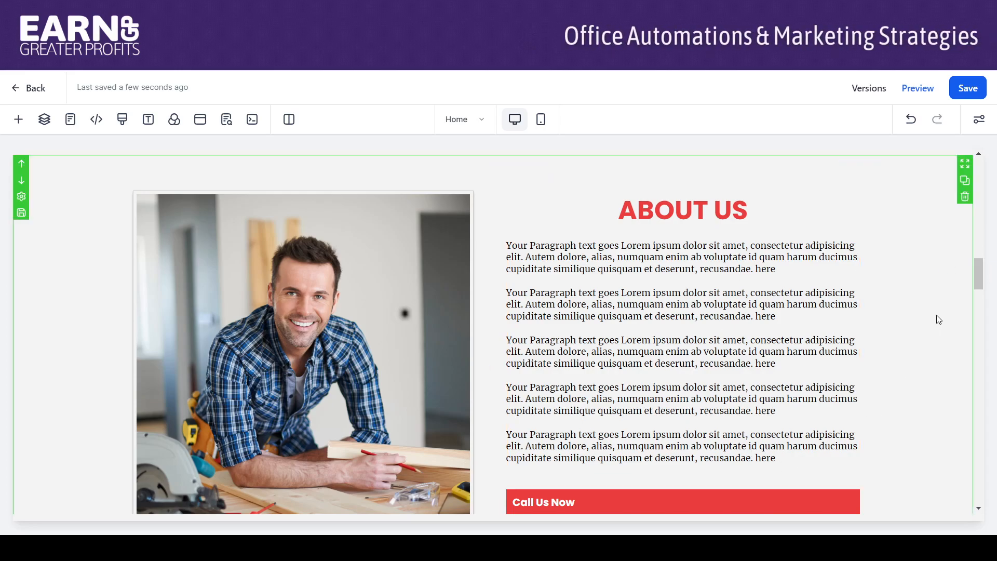
- Save the Gallery section as a reusable asset named "Portfolio", added to Template
{"action": "left_click_drag", "start_coordinate": [979, 274], "coordinate": [977, 329]}
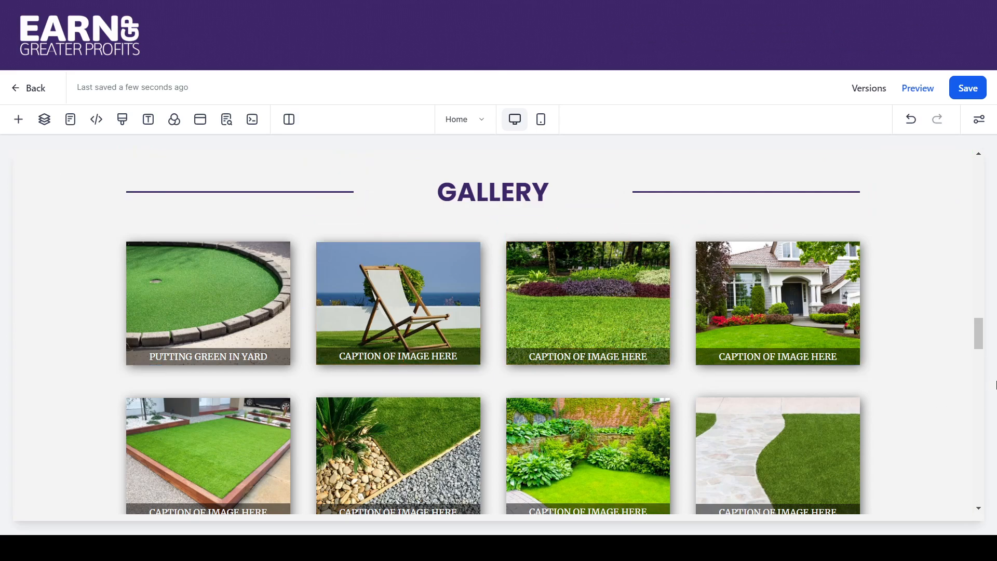
{"action": "left_click_drag", "start_coordinate": [972, 338], "coordinate": [977, 349]}
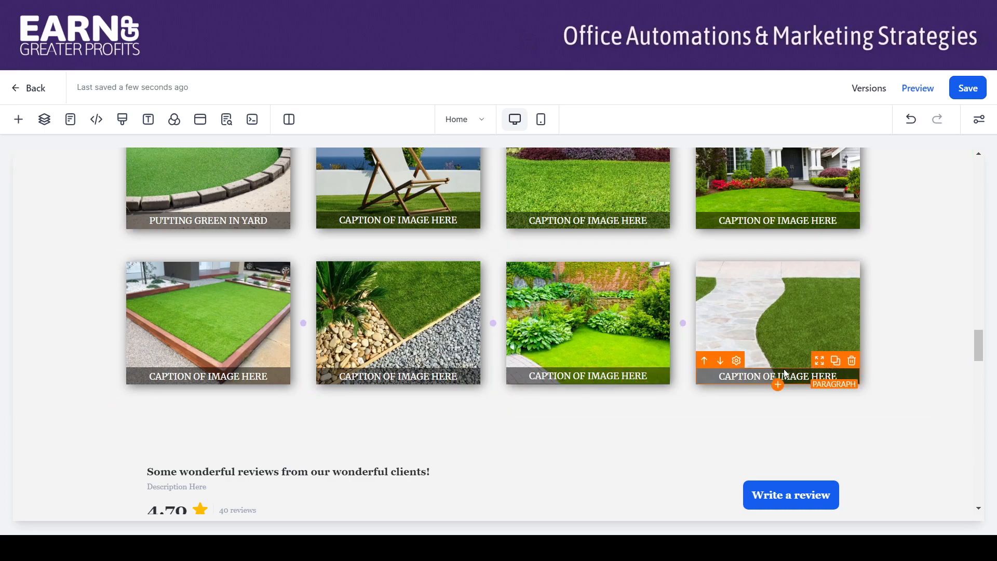
{"action": "left_click_drag", "start_coordinate": [979, 340], "coordinate": [970, 310]}
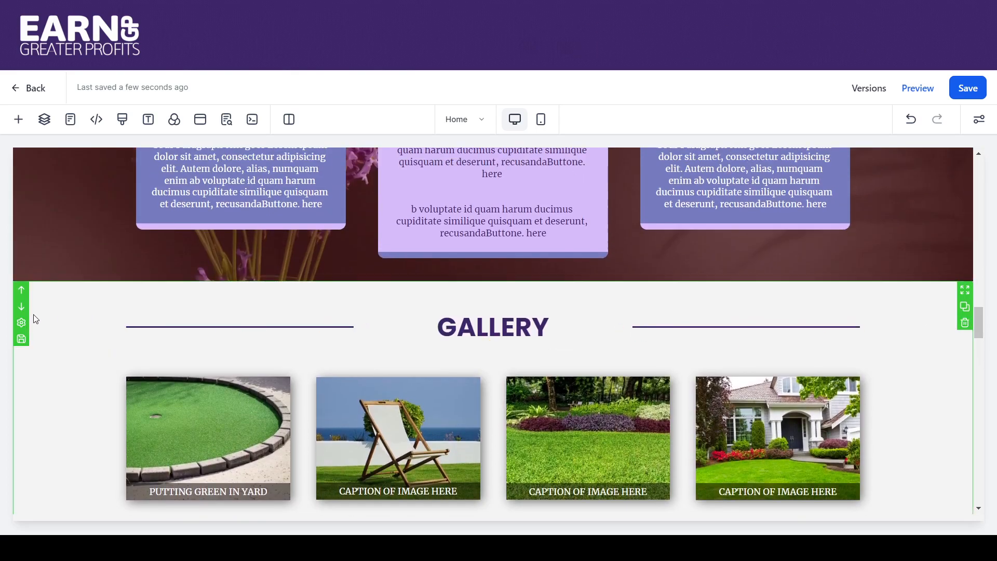
{"action": "left_click", "coordinate": [21, 340]}
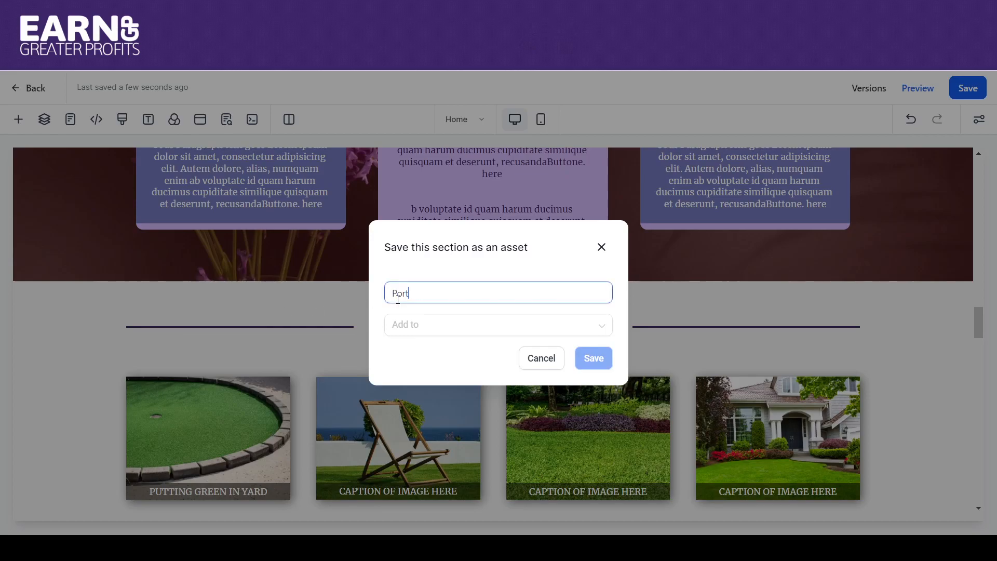
{"action": "left_click", "coordinate": [410, 330]}
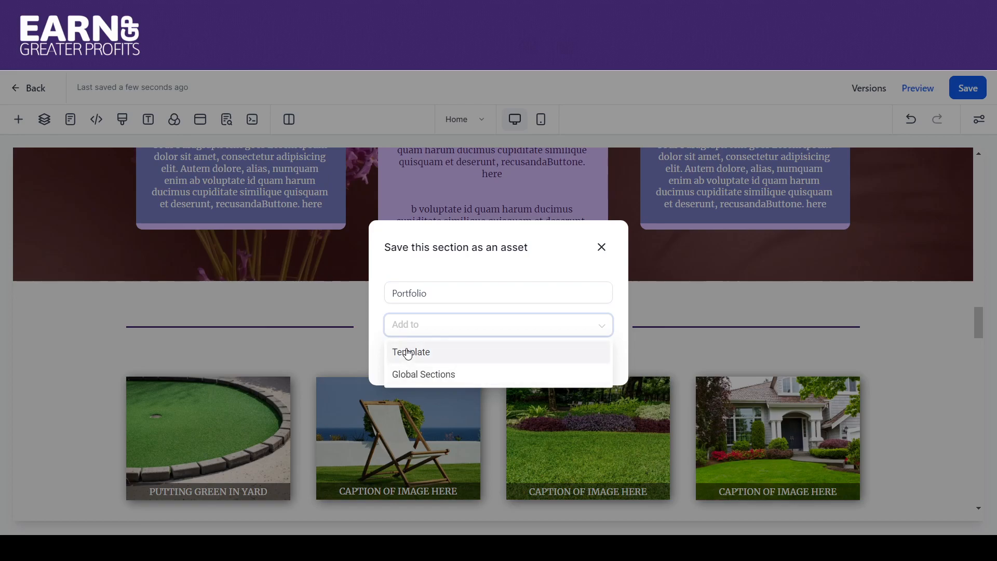
{"action": "left_click", "coordinate": [409, 353]}
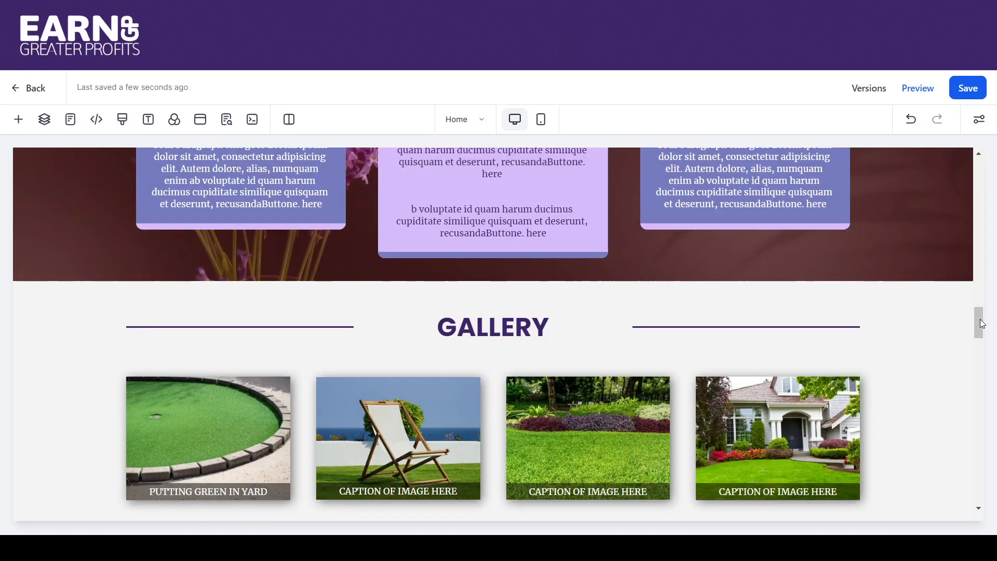
- Add an empty section between the reviews section and the Business Name section
{"action": "left_click_drag", "start_coordinate": [982, 325], "coordinate": [986, 414]}
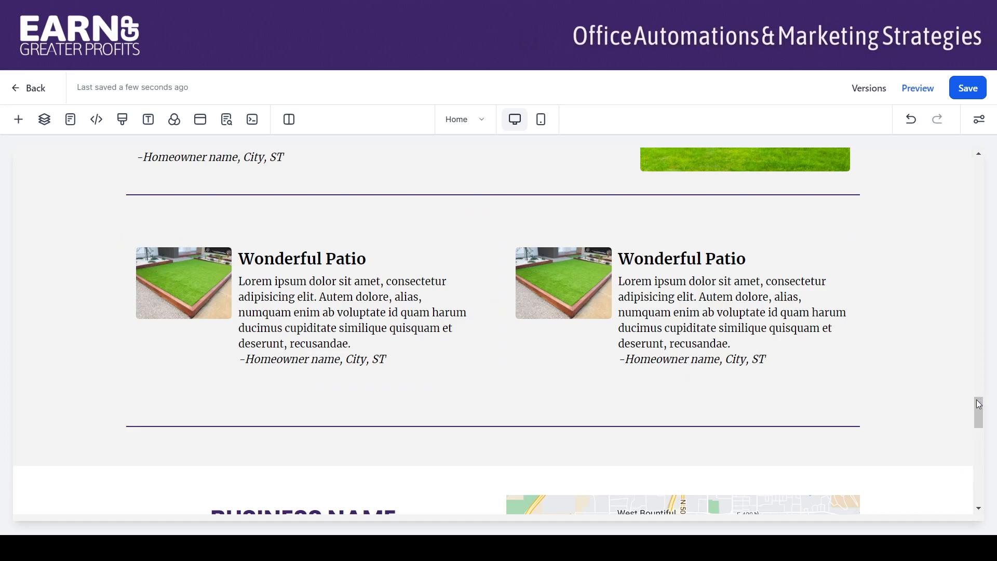
{"action": "scroll", "coordinate": [977, 392], "scroll_direction": "up", "scroll_amount": 3}
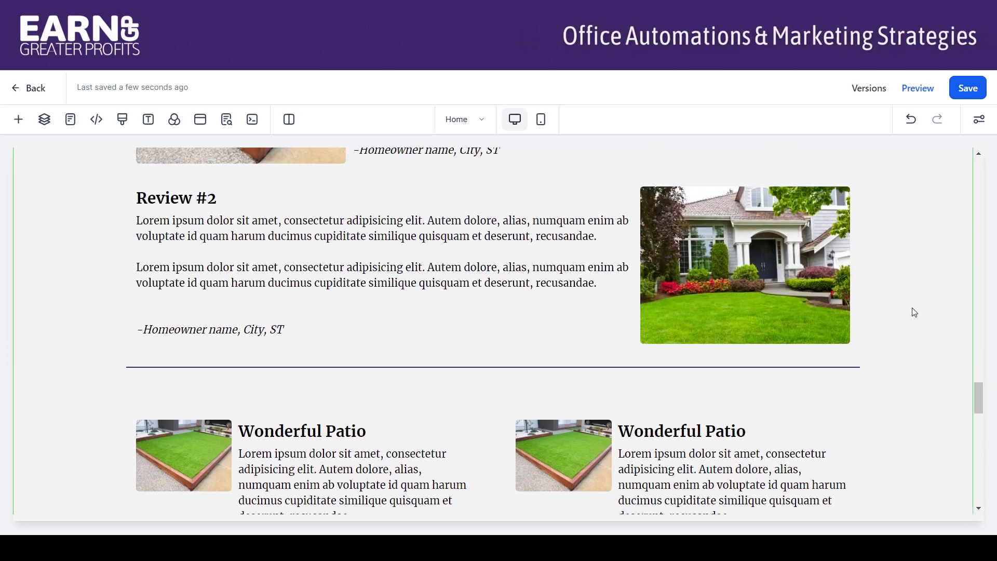
{"action": "left_click_drag", "start_coordinate": [979, 398], "coordinate": [983, 378]}
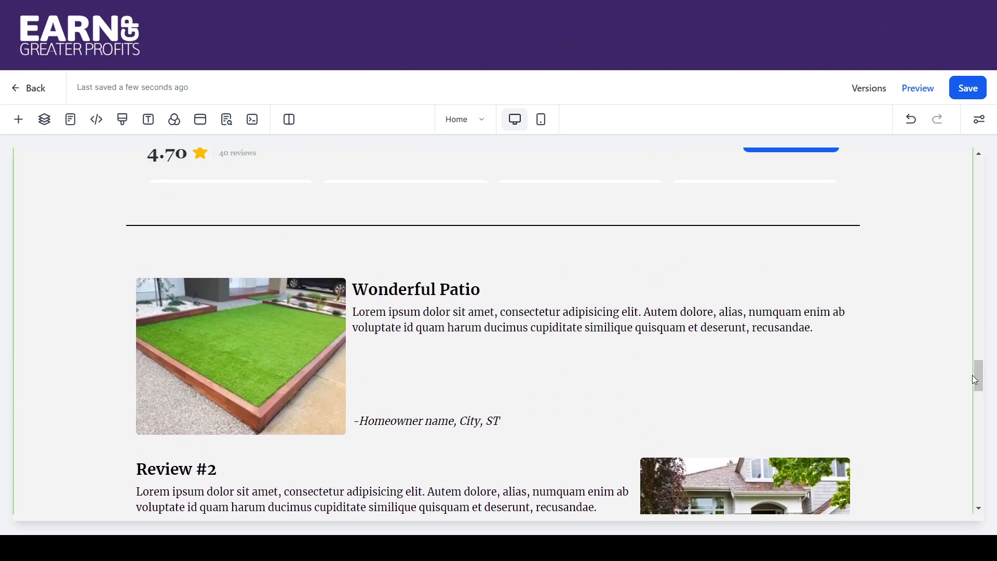
{"action": "left_click_drag", "start_coordinate": [981, 379], "coordinate": [981, 424]}
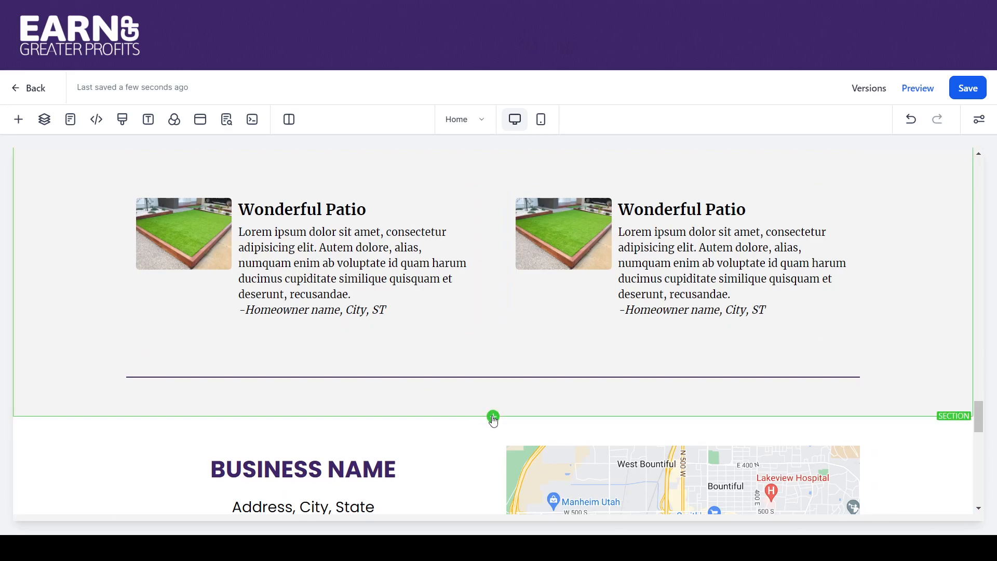
{"action": "left_click", "coordinate": [493, 417]}
{"action": "left_click_drag", "start_coordinate": [367, 345], "coordinate": [443, 407]}
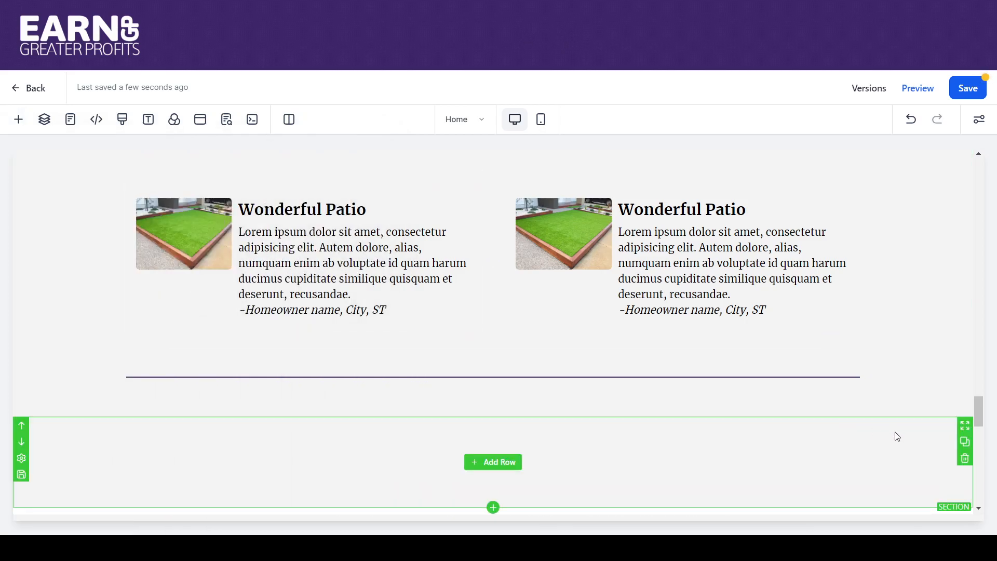
{"action": "mouse_move", "coordinate": [985, 407]}
{"action": "left_mouse_down"}
{"action": "mouse_move", "coordinate": [981, 426]}
{"action": "mouse_move", "coordinate": [979, 414]}
{"action": "left_mouse_up"}
{"action": "left_click", "coordinate": [934, 320]}
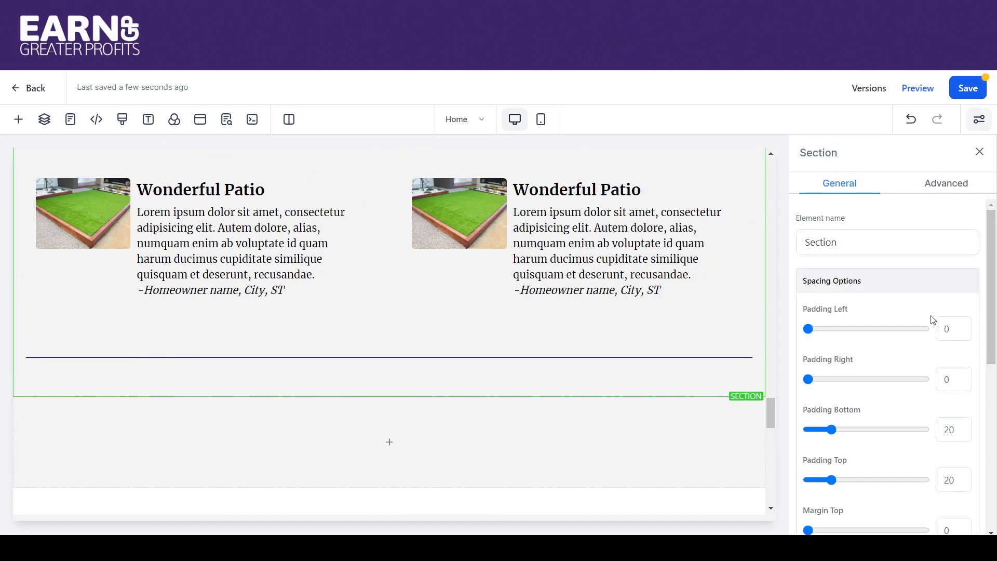
- Move the two-review Wonderful Patio row and the divider row beneath it into the new empty section, keeping the divider below the reviews
{"action": "left_click_drag", "start_coordinate": [773, 406], "coordinate": [766, 349]}
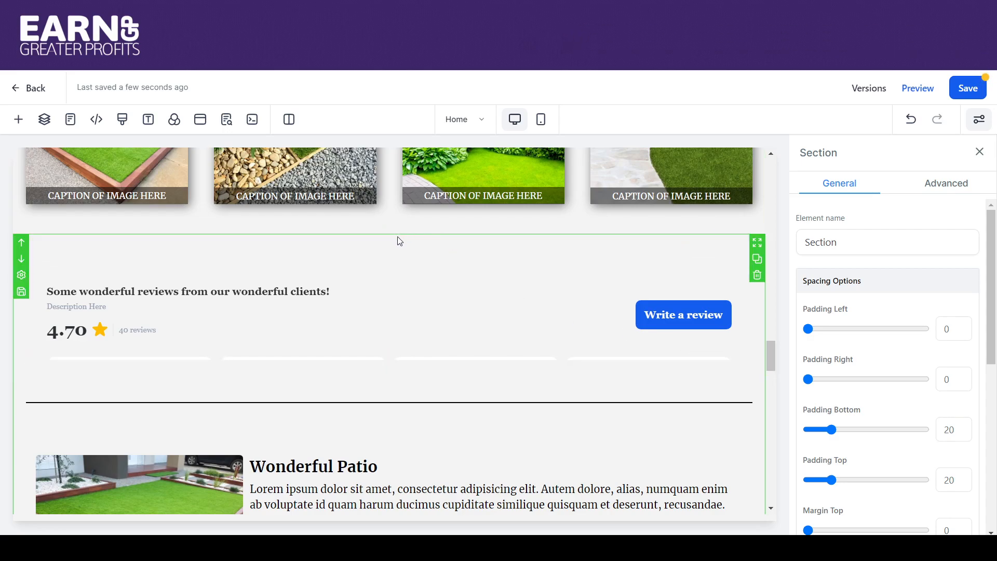
{"action": "left_click_drag", "start_coordinate": [769, 358], "coordinate": [780, 411]}
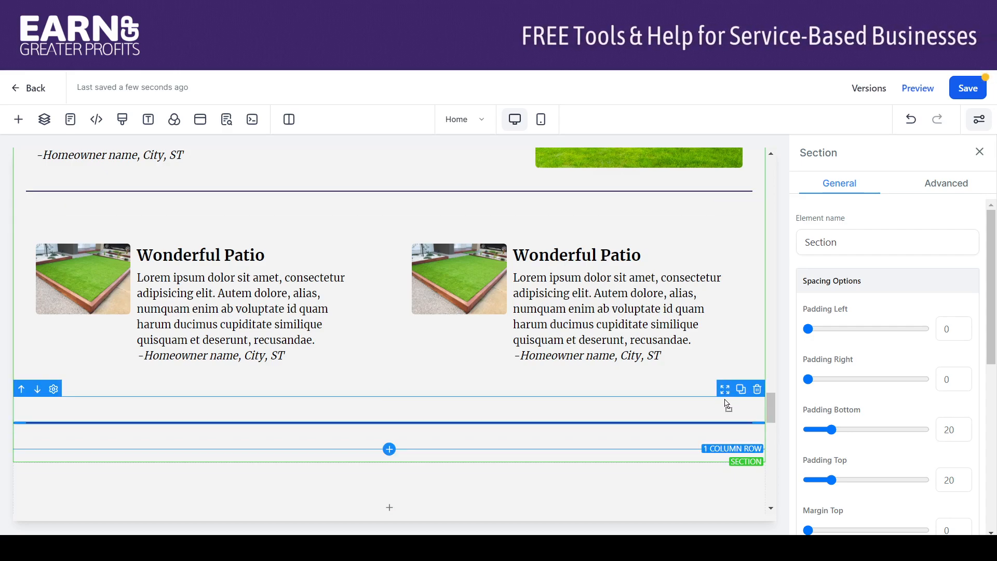
{"action": "left_click_drag", "start_coordinate": [717, 487], "coordinate": [718, 487]}
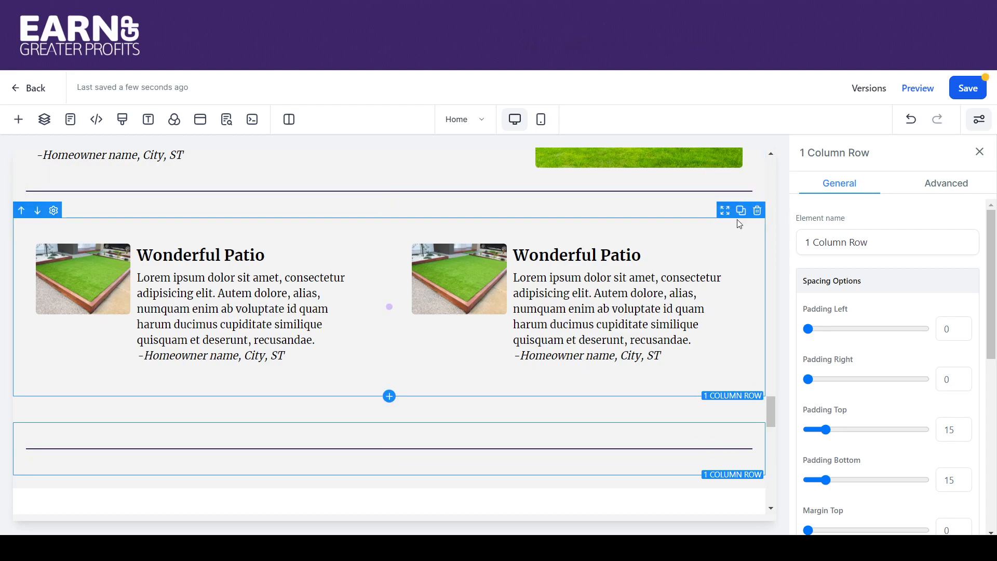
{"action": "left_click_drag", "start_coordinate": [728, 214], "coordinate": [721, 314]}
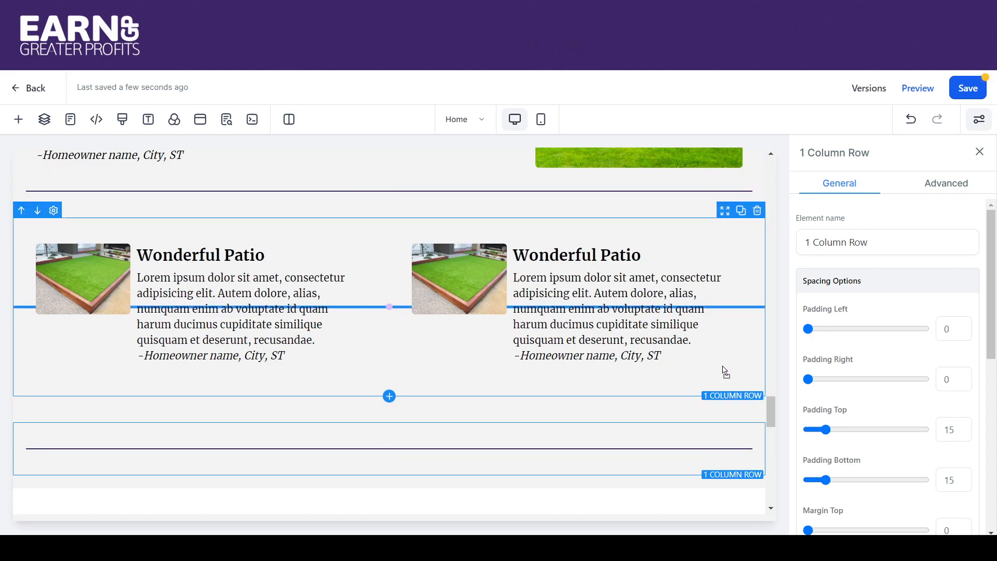
{"action": "mouse_move", "coordinate": [721, 427]}
{"action": "left_mouse_down"}
{"action": "mouse_move", "coordinate": [722, 439]}
{"action": "mouse_move", "coordinate": [720, 430]}
{"action": "left_mouse_up"}
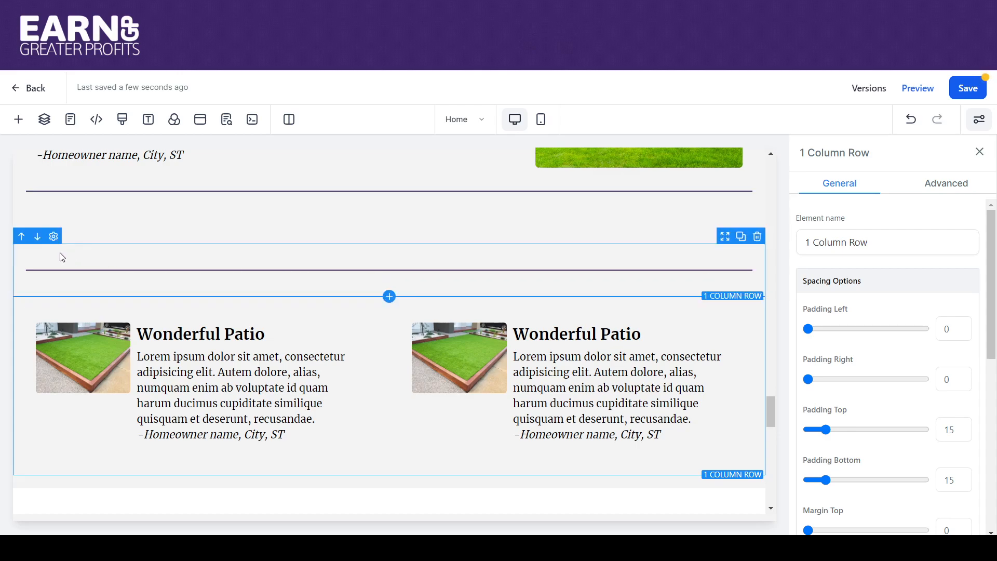
{"action": "left_click", "coordinate": [37, 239]}
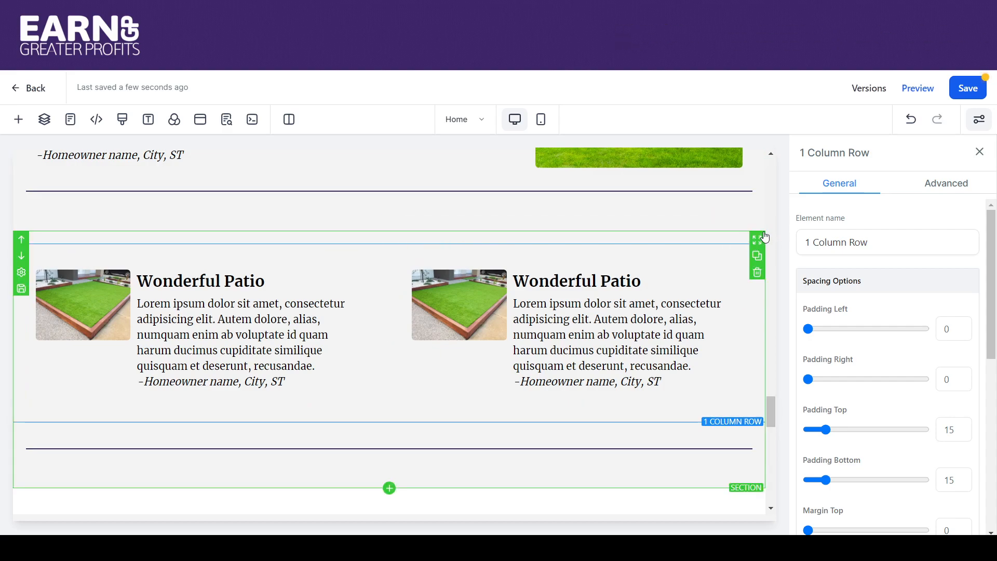
- Add an empty section between the Gallery section and the client reviews section
{"action": "left_click_drag", "start_coordinate": [776, 407], "coordinate": [772, 356]}
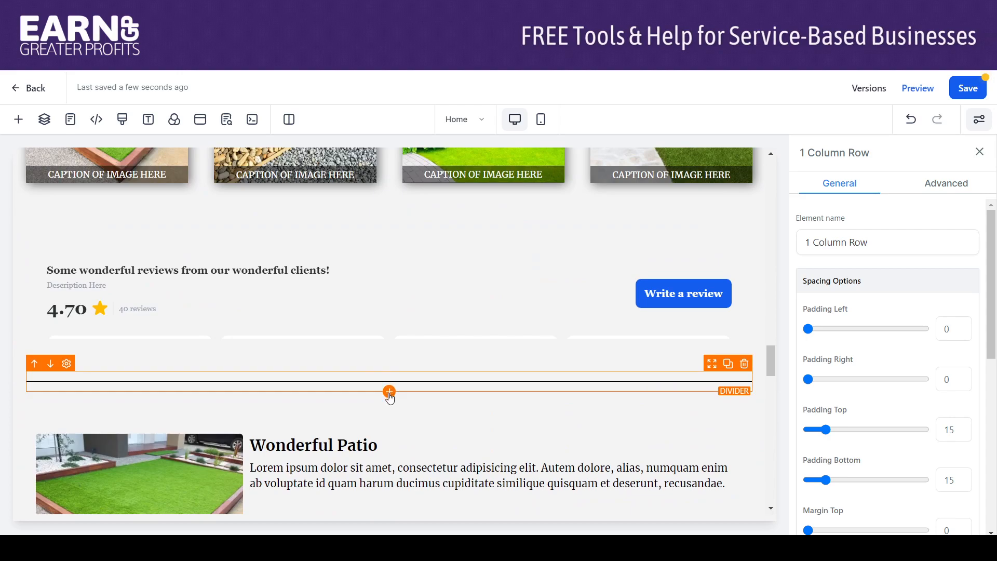
{"action": "left_click", "coordinate": [389, 212]}
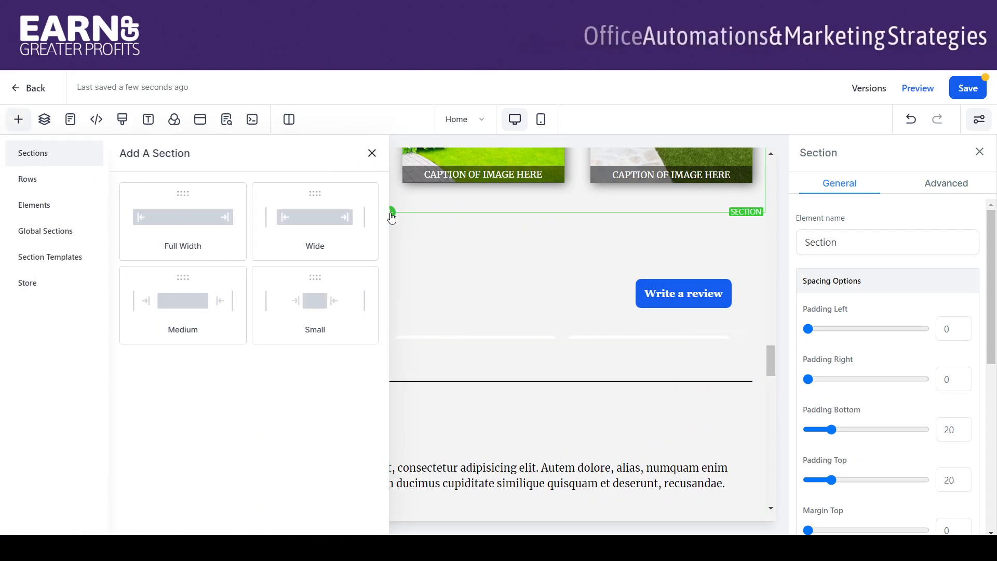
{"action": "left_click_drag", "start_coordinate": [381, 228], "coordinate": [400, 238]}
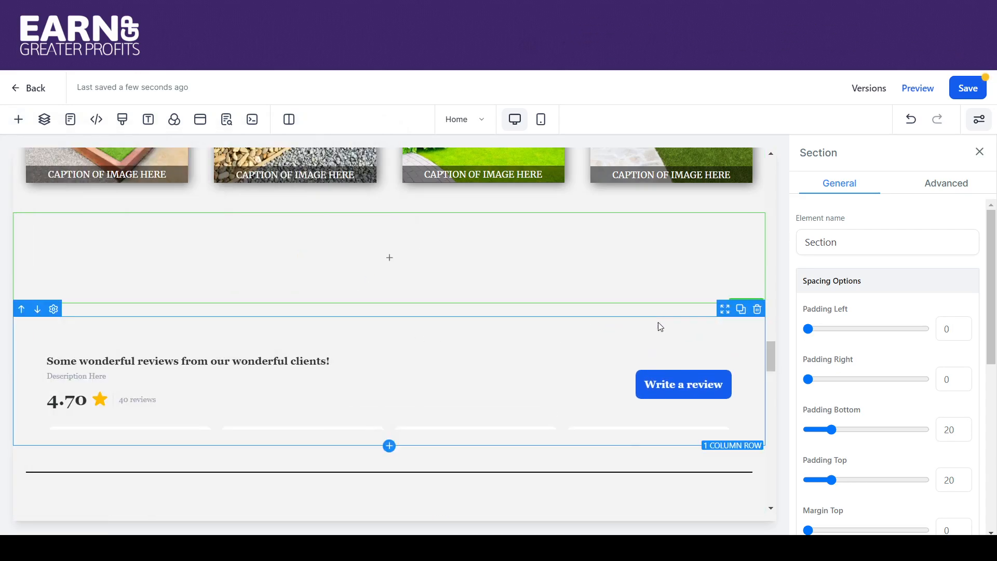
- Move the review widget row with the "Write a review" button and its divider row into the empty section below the gallery
{"action": "left_click_drag", "start_coordinate": [725, 310], "coordinate": [717, 270]}
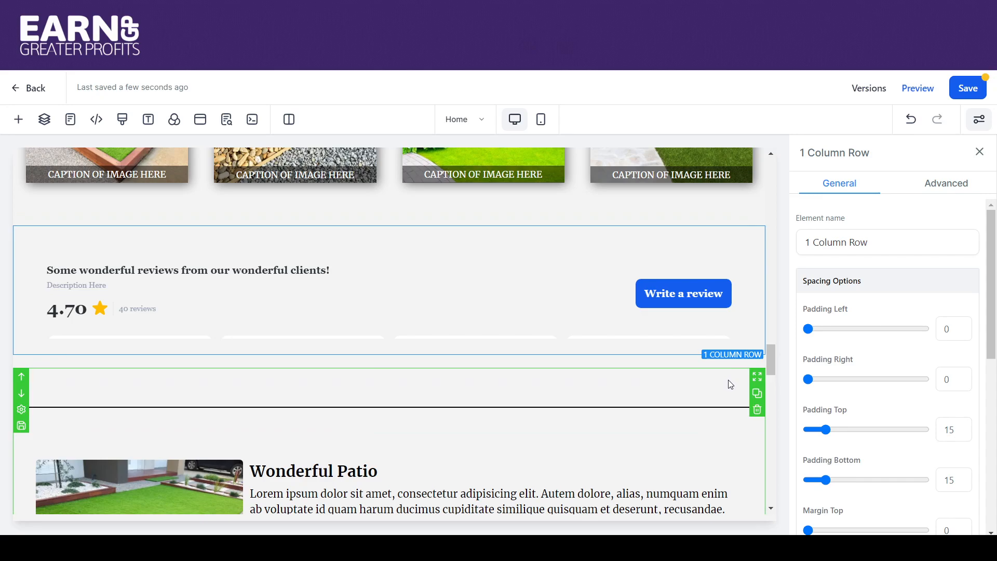
{"action": "left_click", "coordinate": [726, 374]}
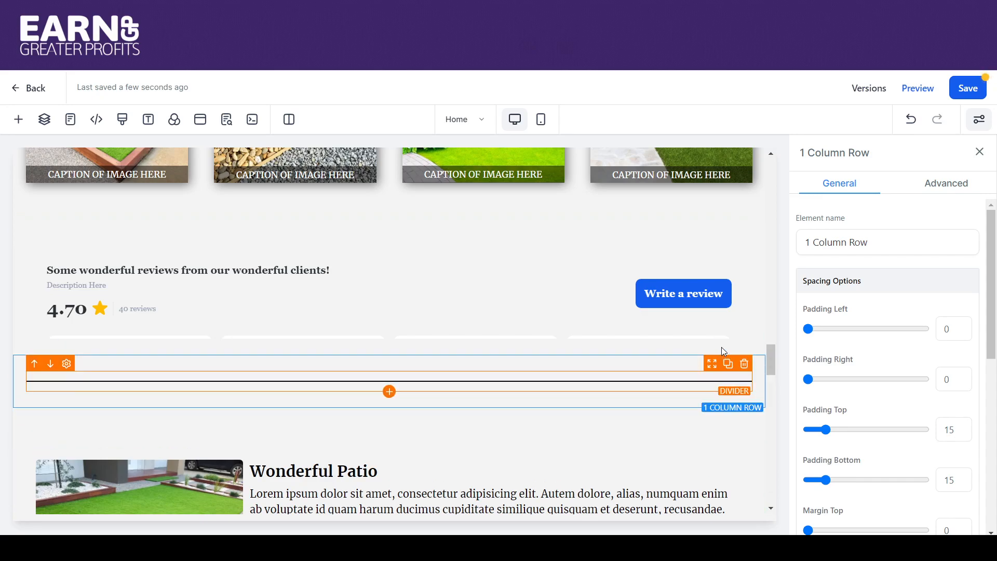
{"action": "left_click", "coordinate": [687, 444]}
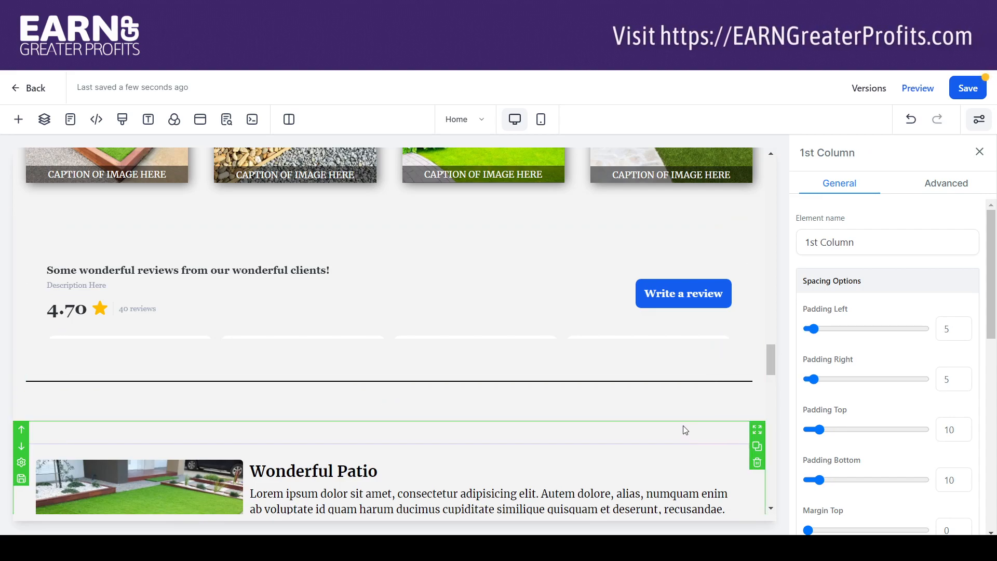
- Save the section holding the two side-by-side Wonderful Patio reviews as a Template named "Reviews"
{"action": "left_click", "coordinate": [685, 430]}
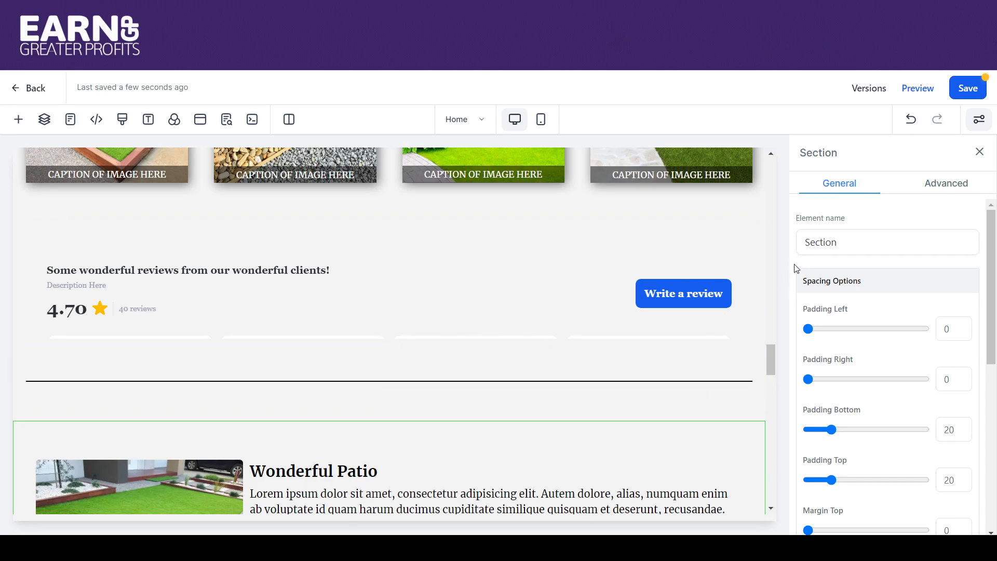
{"action": "left_click", "coordinate": [769, 281]}
{"action": "left_click_drag", "start_coordinate": [769, 333], "coordinate": [773, 410]}
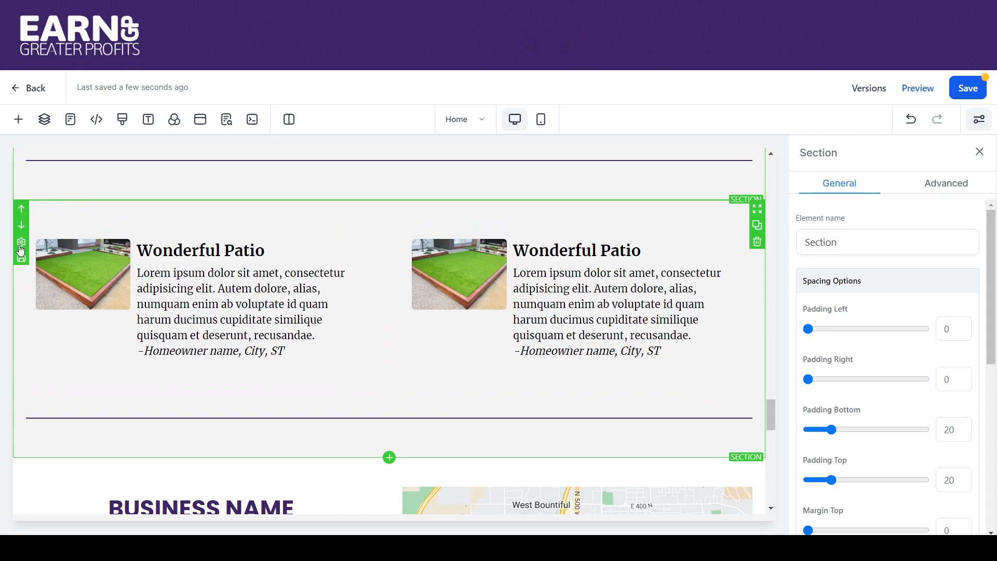
{"action": "left_click", "coordinate": [21, 259]}
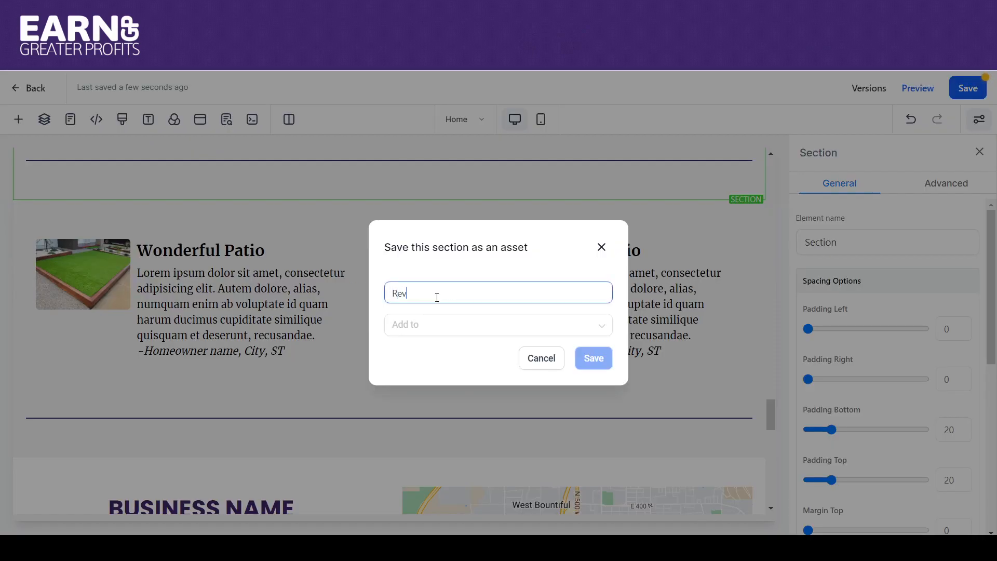
{"action": "left_click", "coordinate": [427, 323]}
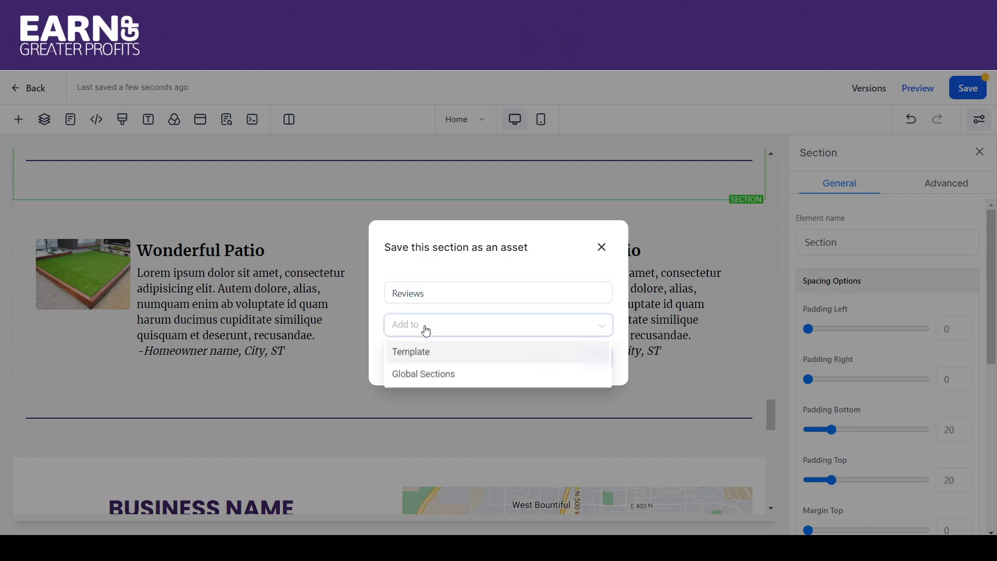
{"action": "left_click", "coordinate": [416, 349]}
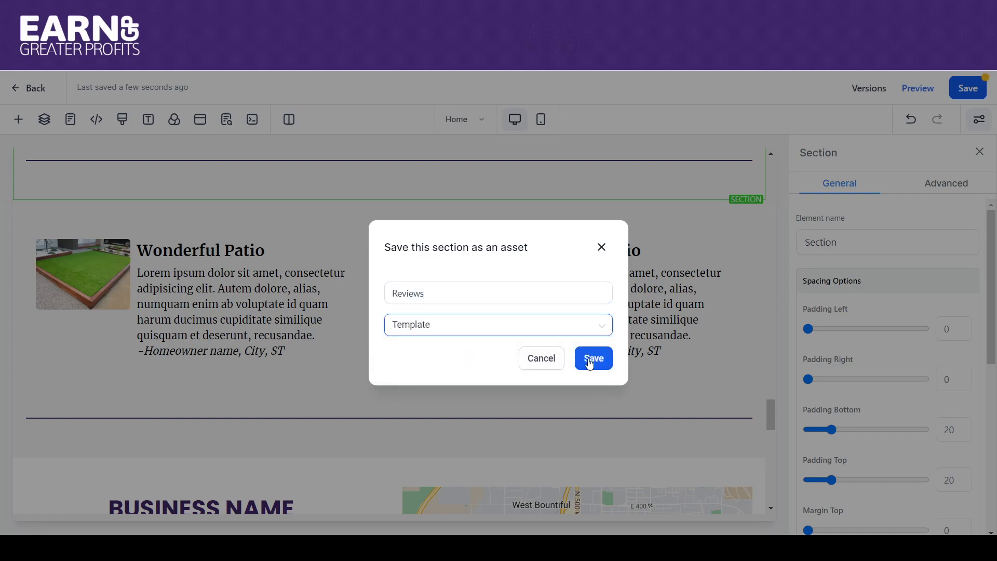
{"action": "left_click", "coordinate": [590, 365]}
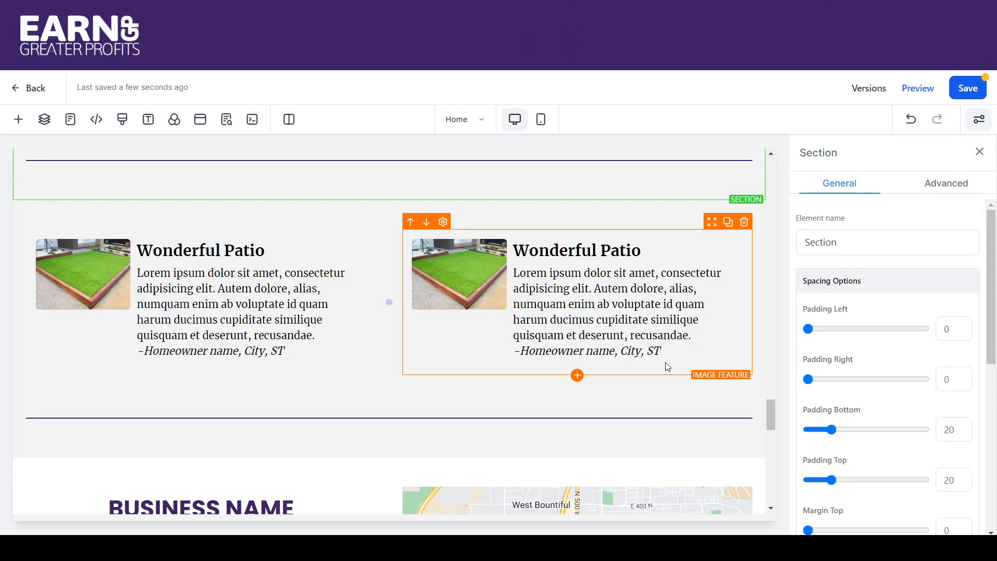
- Save the Contact Us section with the contact form as a Template named "Contact Us"
{"action": "left_click_drag", "start_coordinate": [772, 412], "coordinate": [774, 457]}
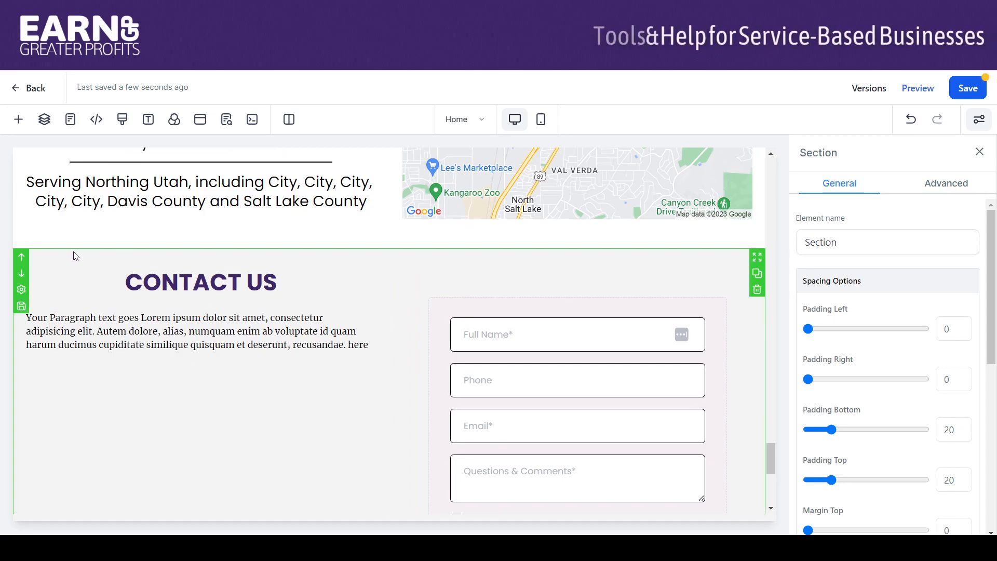
{"action": "left_click", "coordinate": [20, 306]}
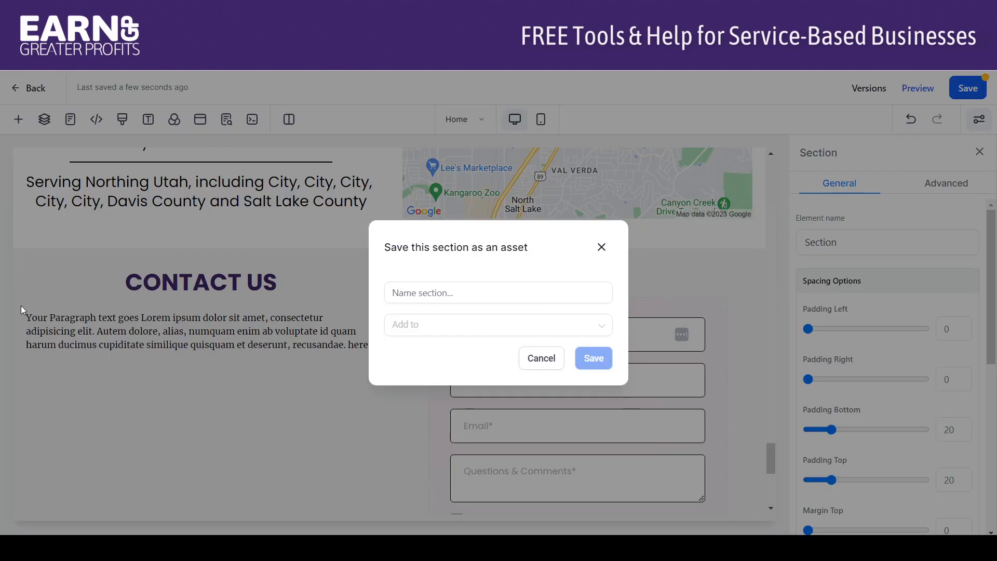
{"action": "left_click", "coordinate": [435, 293]}
{"action": "type", "text": "C"}
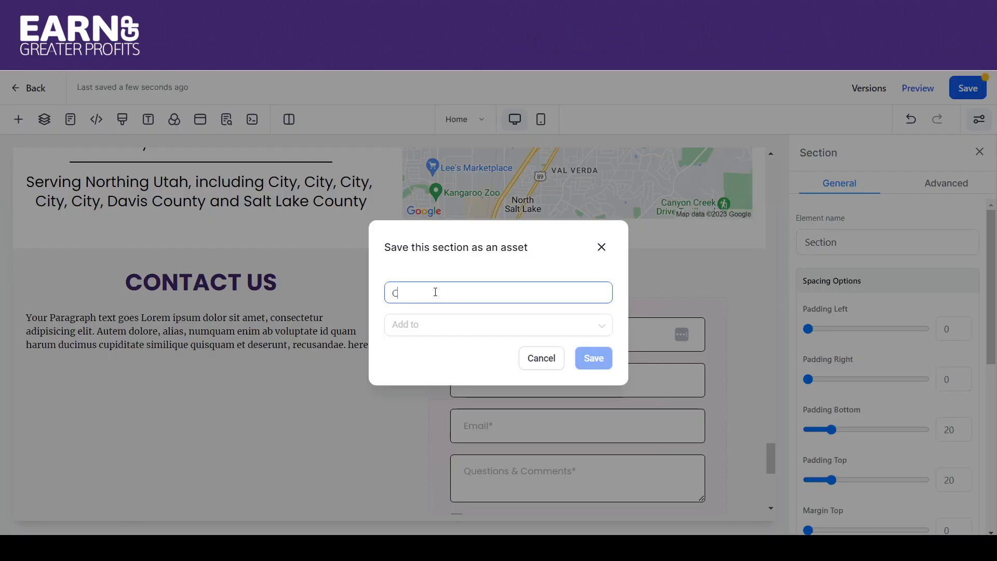
{"action": "type", "text": "ontact Us"}
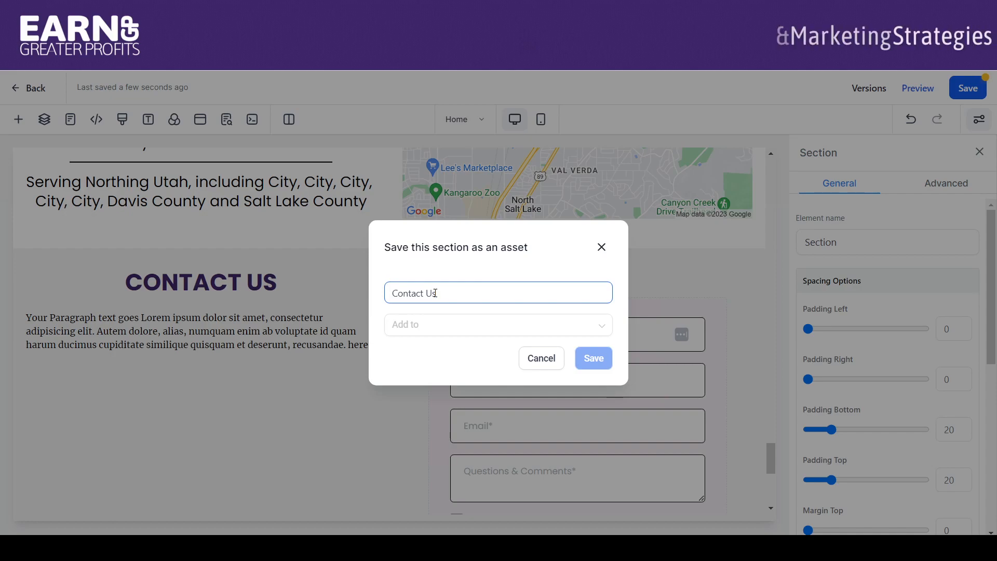
{"action": "left_click", "coordinate": [439, 326]}
{"action": "left_click", "coordinate": [434, 356]}
{"action": "left_click", "coordinate": [599, 362]}
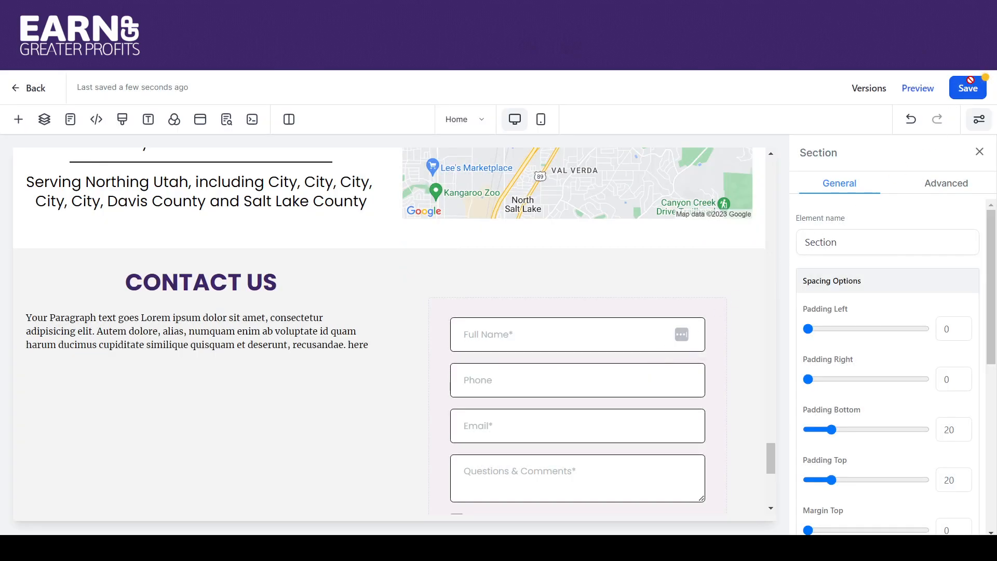
- Save the Home page and return to the Test Website page list
{"action": "left_click", "coordinate": [969, 86]}
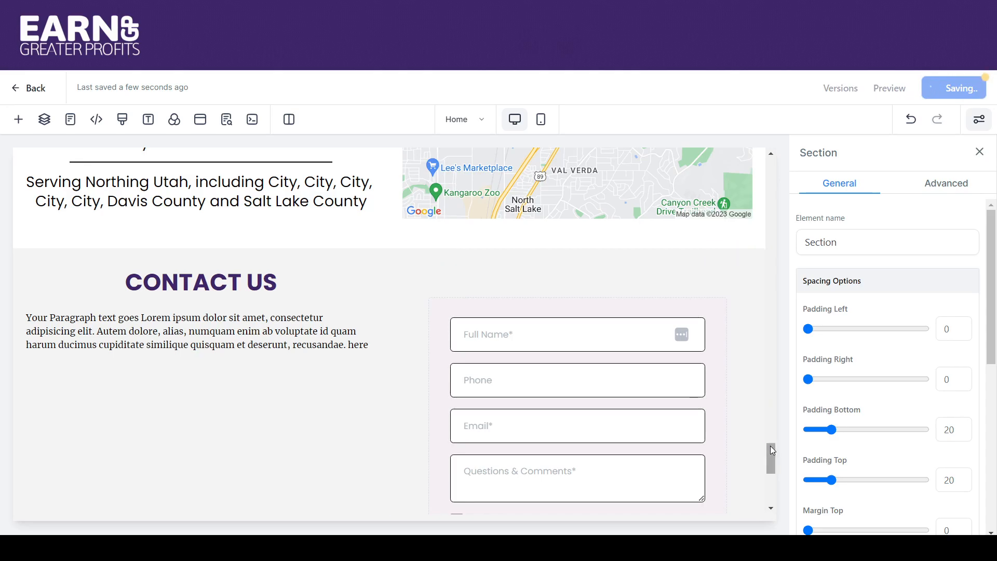
{"action": "left_click_drag", "start_coordinate": [772, 451], "coordinate": [763, 152]}
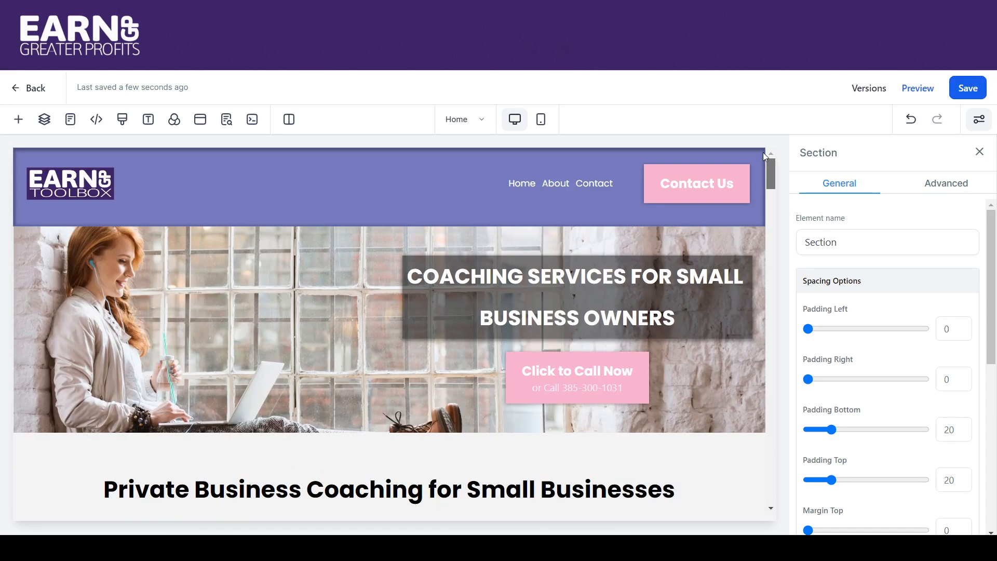
{"action": "left_click", "coordinate": [29, 92]}
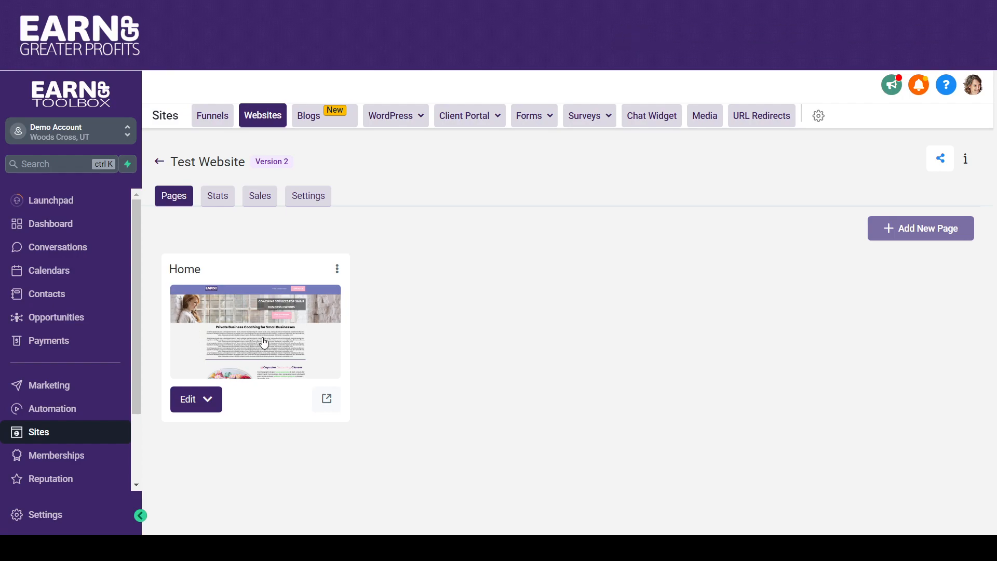
- Create a new page named "About Us" with its own path in the Test Website
{"action": "left_click", "coordinate": [337, 270]}
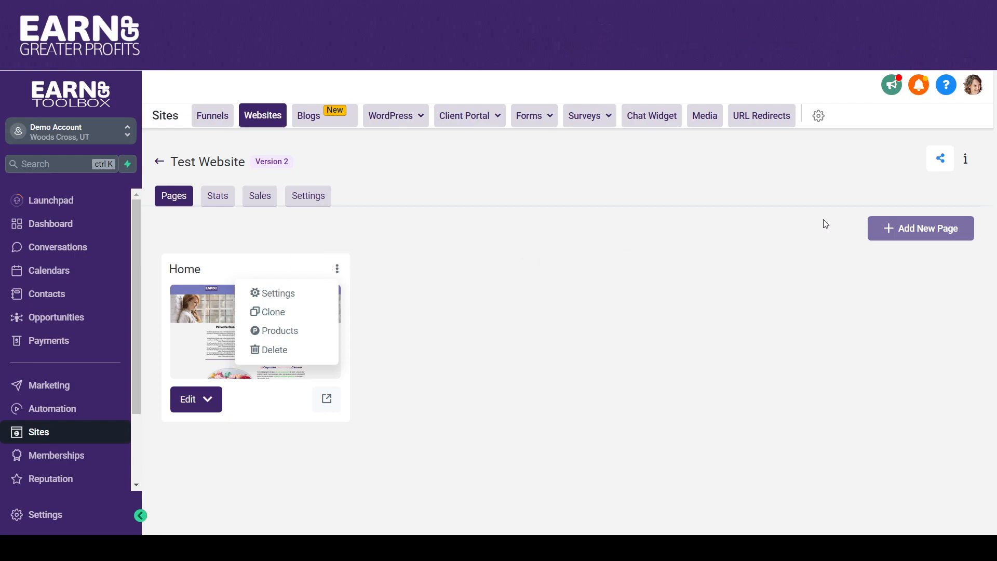
{"action": "left_click", "coordinate": [925, 232]}
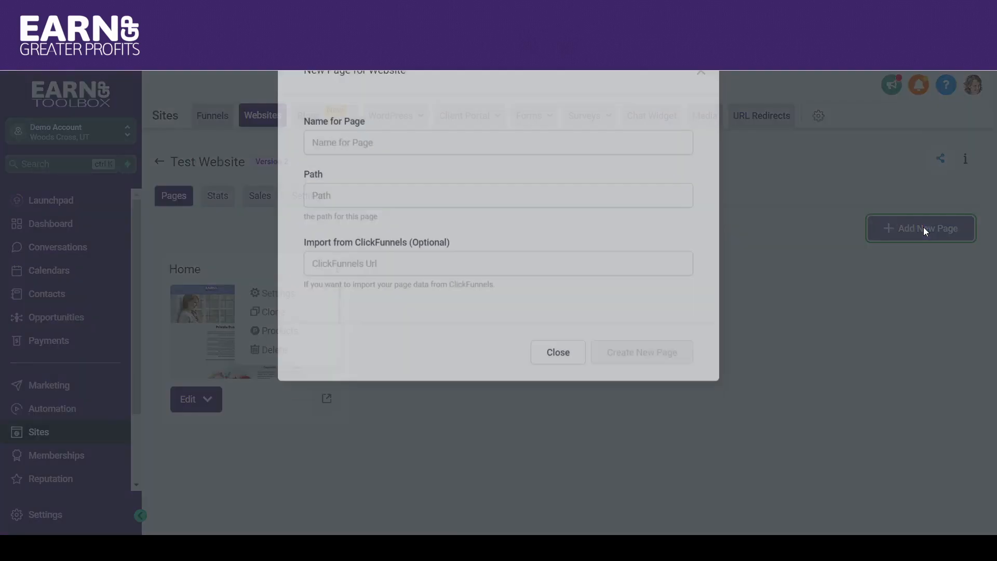
{"action": "left_click", "coordinate": [321, 189]}
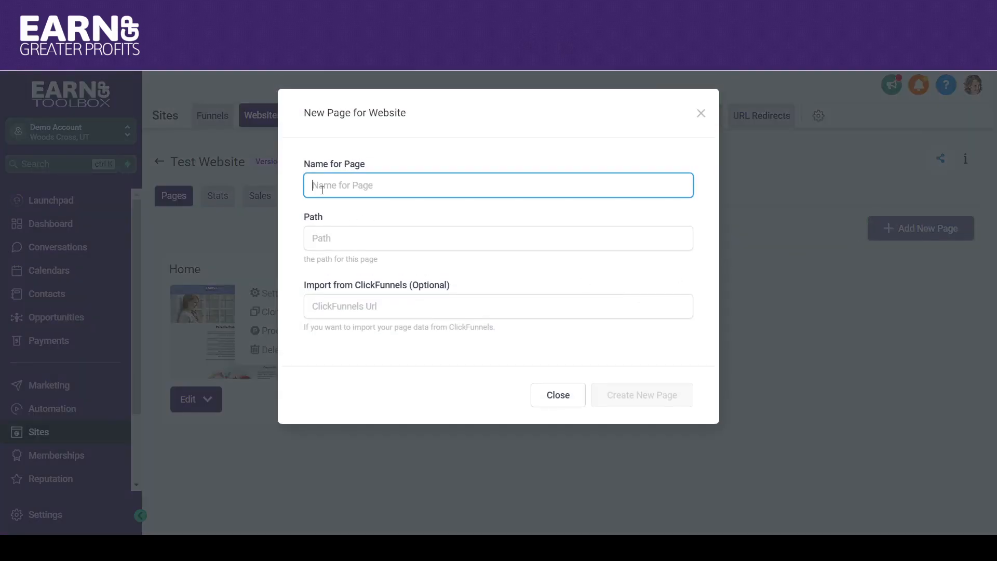
{"action": "type", "text": "About Us"}
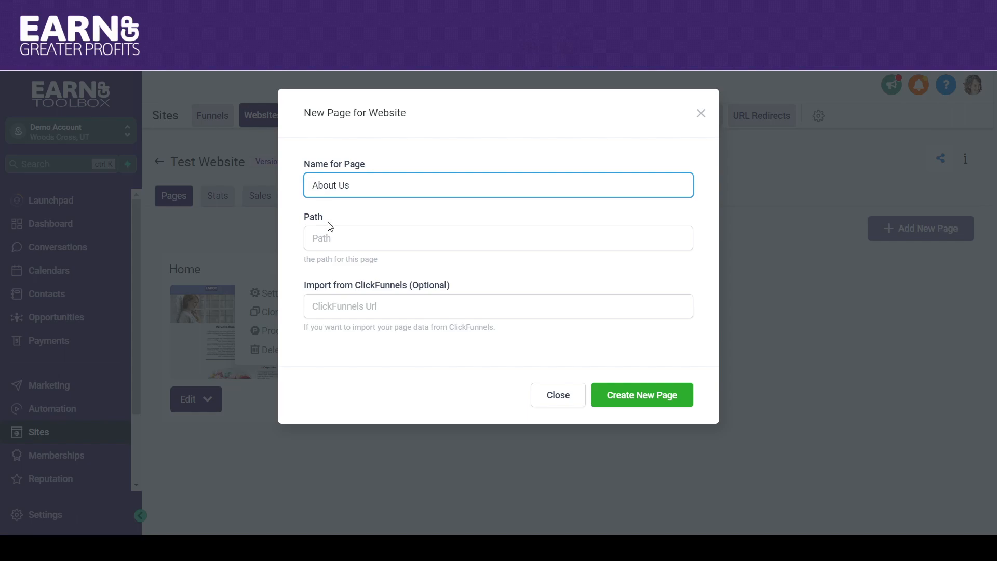
{"action": "left_click", "coordinate": [329, 238]}
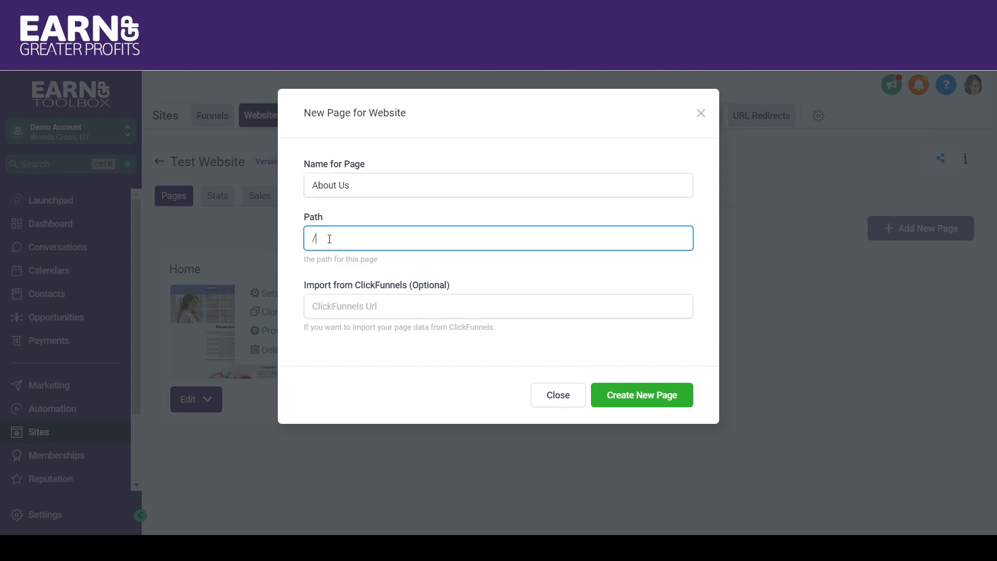
{"action": "left_click", "coordinate": [623, 397]}
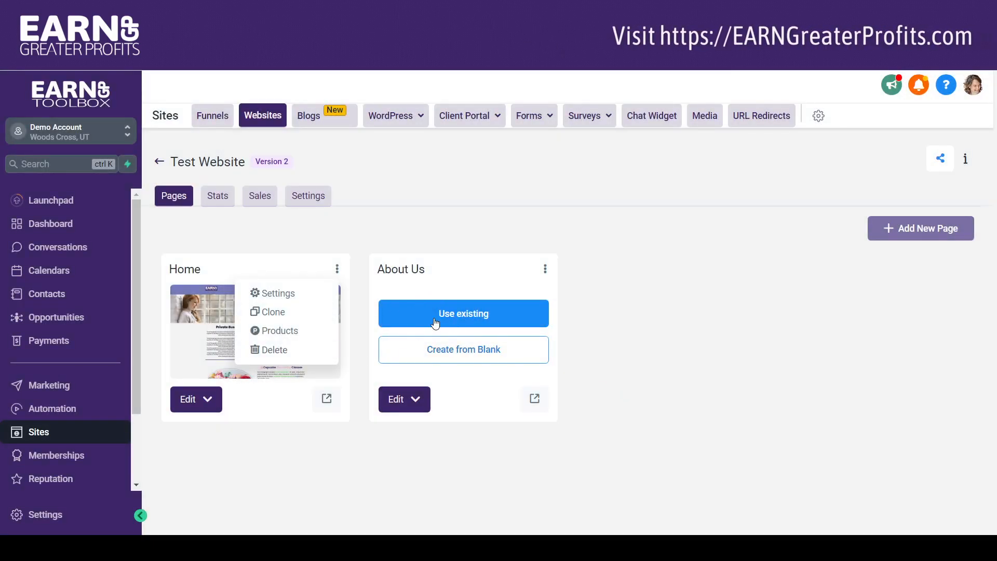
{"action": "left_click", "coordinate": [453, 311]}
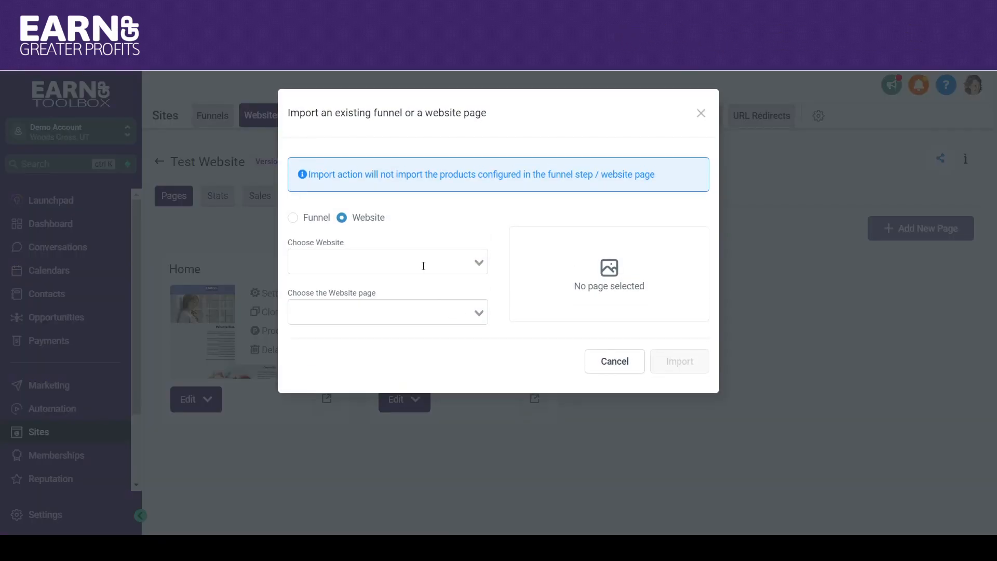
{"action": "left_click", "coordinate": [359, 258]}
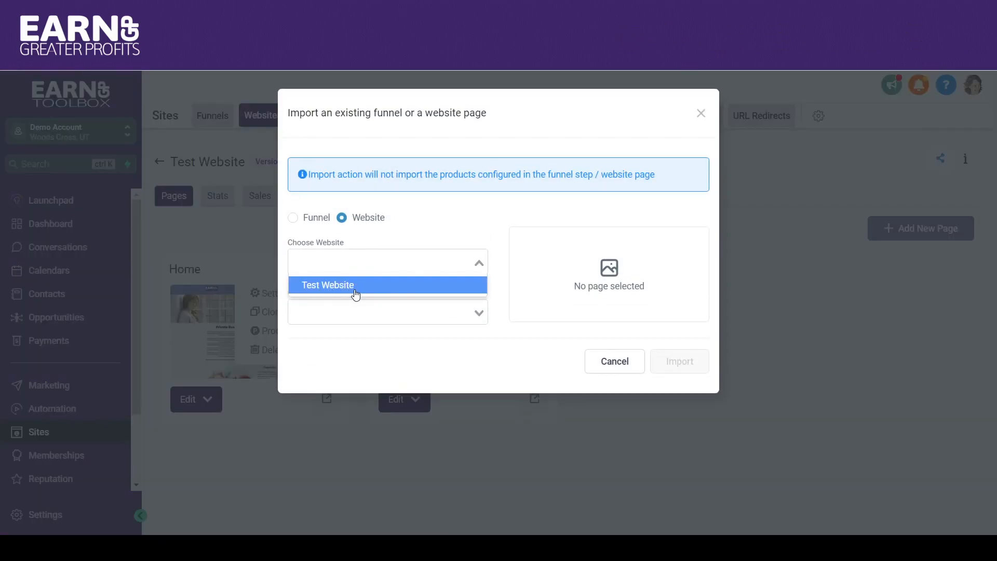
{"action": "left_click", "coordinate": [356, 285]}
{"action": "left_click", "coordinate": [369, 310]}
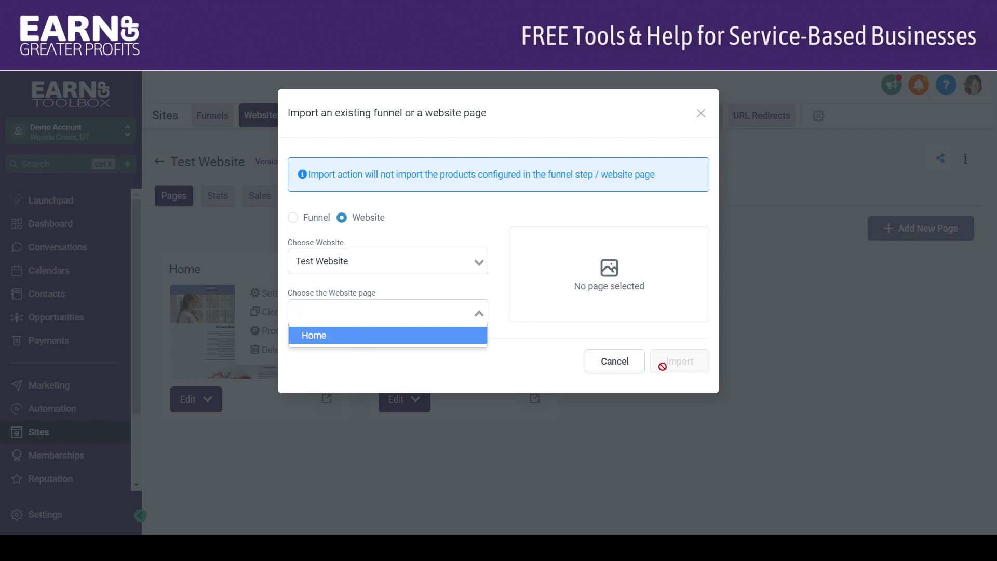
{"action": "left_click", "coordinate": [601, 368]}
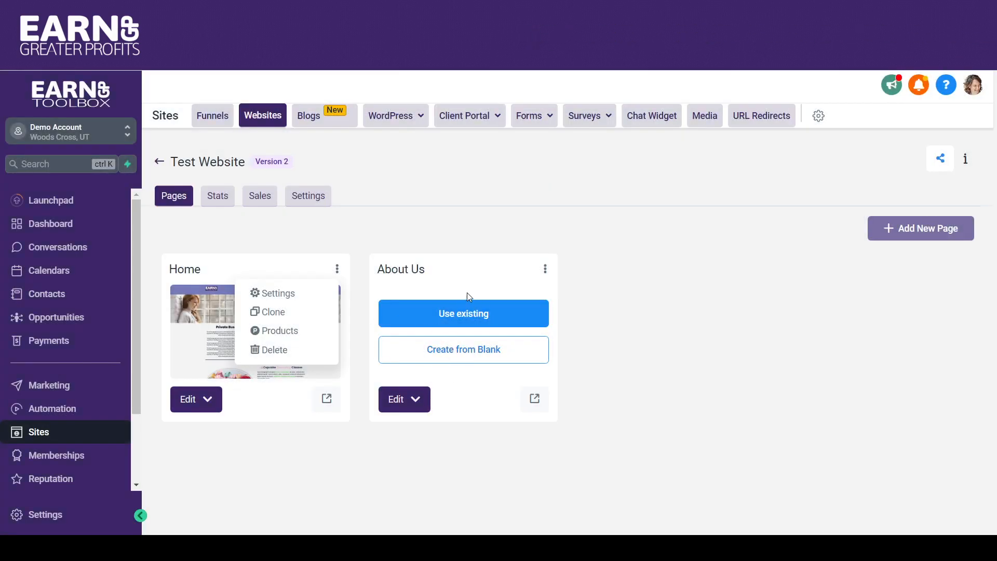
- Start the About Us page from blank with the global Header Navigation section and the global Footer Navigation section beneath it
{"action": "left_click", "coordinate": [461, 356]}
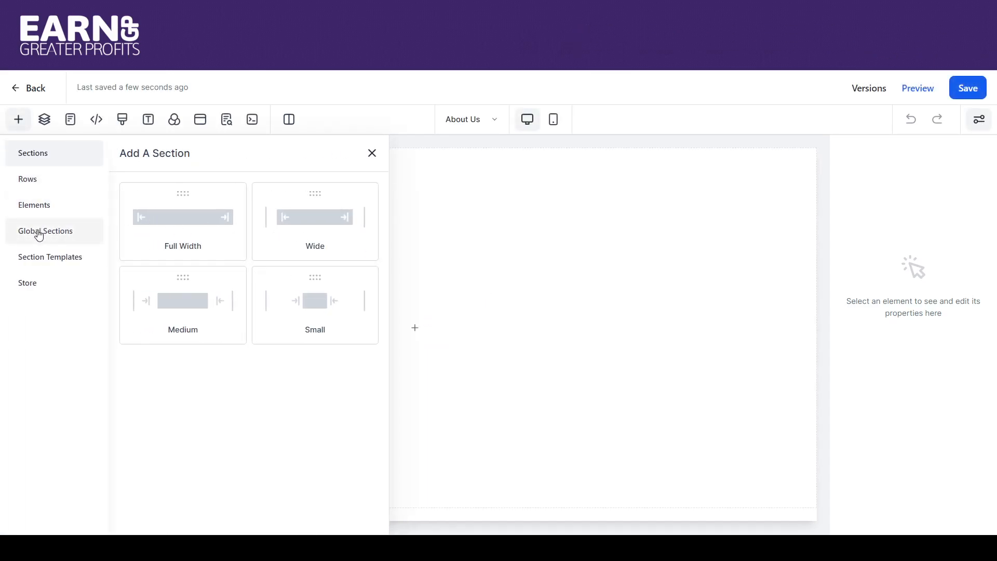
{"action": "left_click", "coordinate": [39, 233]}
{"action": "left_click_drag", "start_coordinate": [335, 232], "coordinate": [450, 183]}
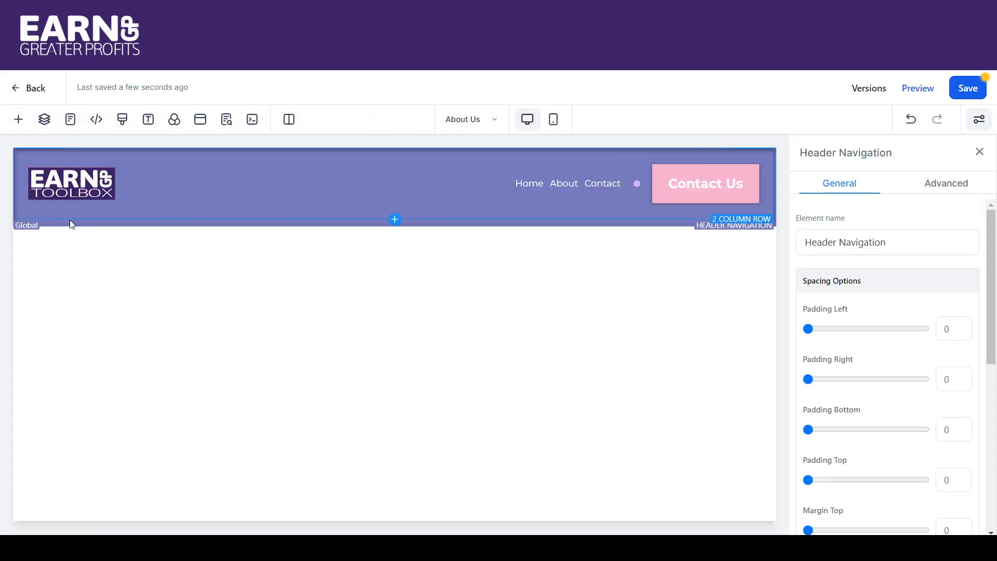
{"action": "left_click", "coordinate": [18, 121]}
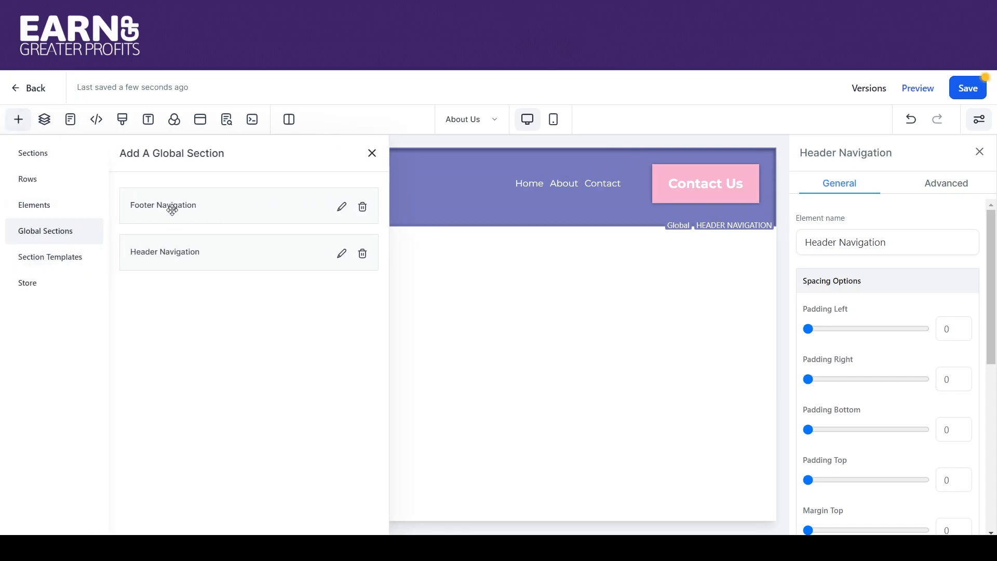
{"action": "left_click_drag", "start_coordinate": [382, 300], "coordinate": [478, 341]}
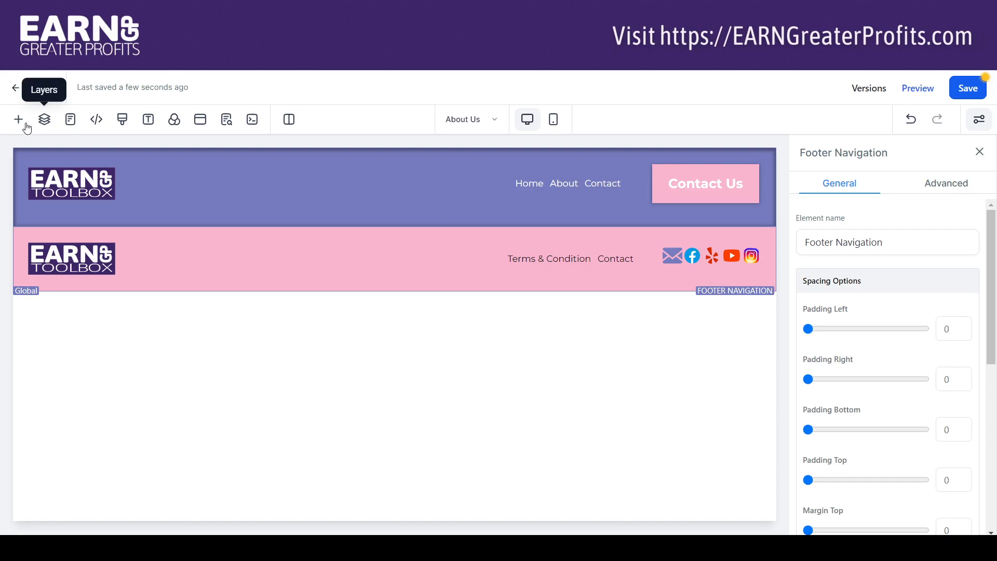
- Insert the "About Us" section template between the header and footer navigation sections
{"action": "left_click", "coordinate": [395, 228]}
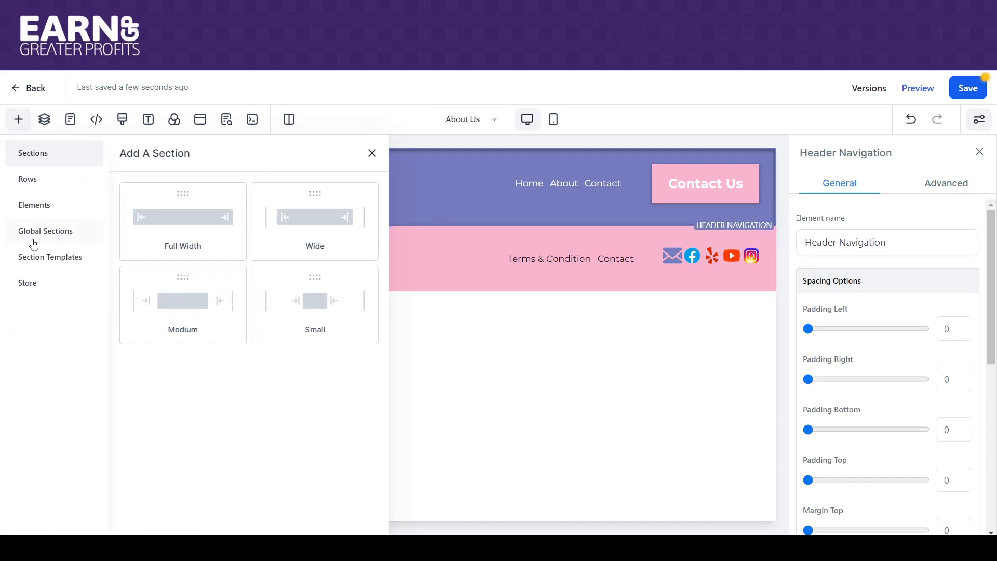
{"action": "left_click", "coordinate": [37, 262]}
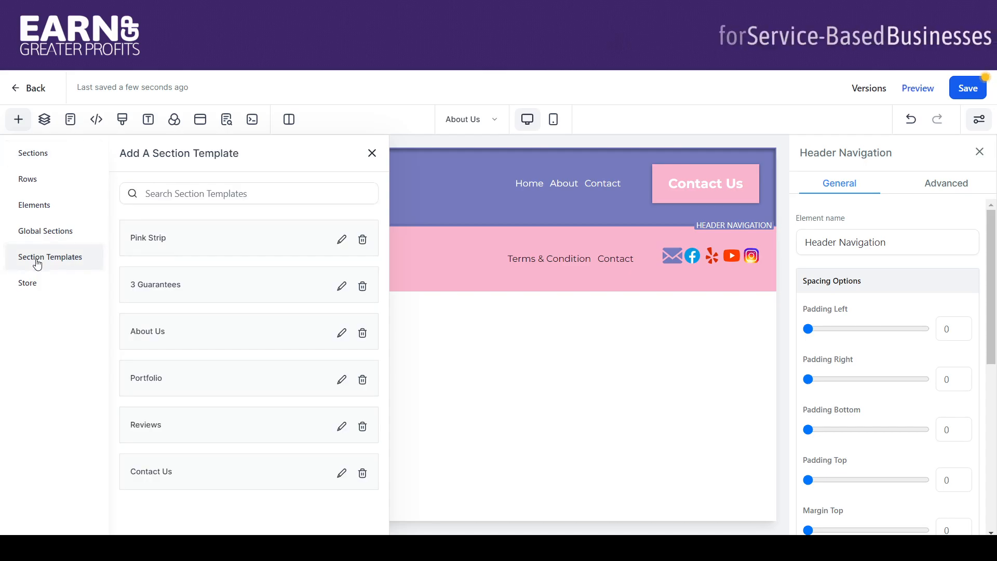
{"action": "left_click_drag", "start_coordinate": [187, 330], "coordinate": [416, 247]}
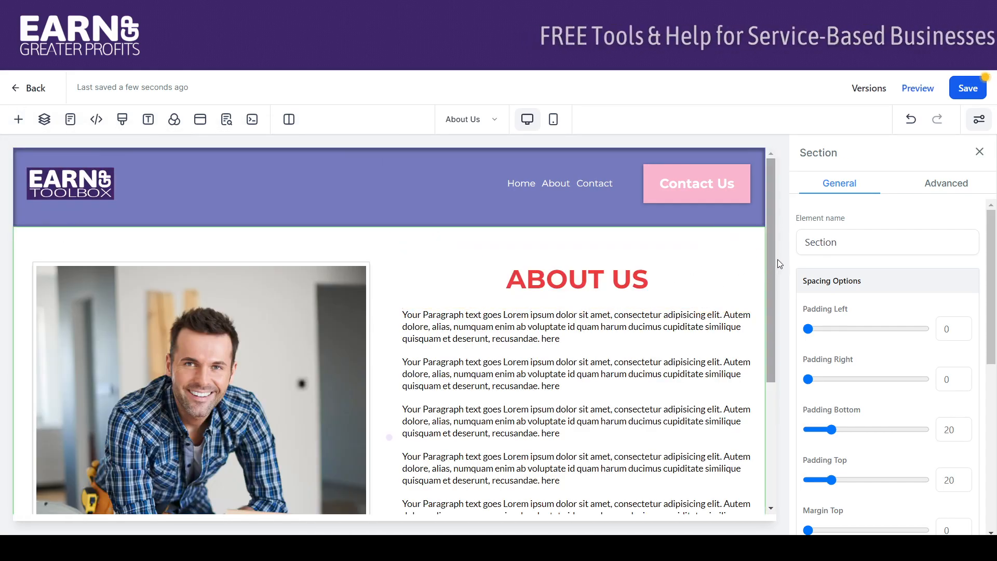
- Look over the inserted About Us section down to its call banner and save the page
{"action": "mouse_move", "coordinate": [770, 199]}
{"action": "left_mouse_down"}
{"action": "mouse_move", "coordinate": [787, 313]}
{"action": "mouse_move", "coordinate": [776, 191]}
{"action": "left_mouse_up"}
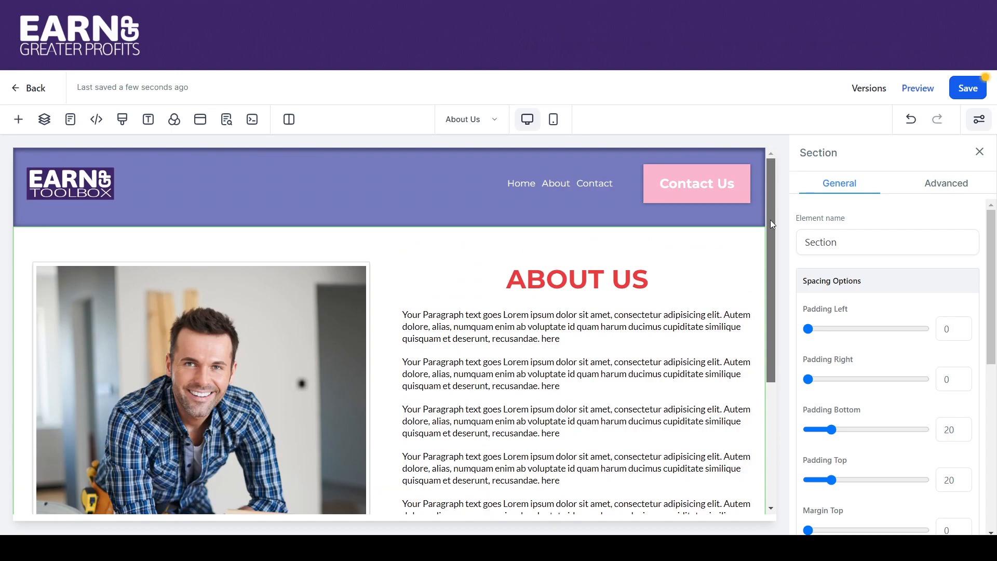
{"action": "left_click_drag", "start_coordinate": [776, 229], "coordinate": [771, 304]}
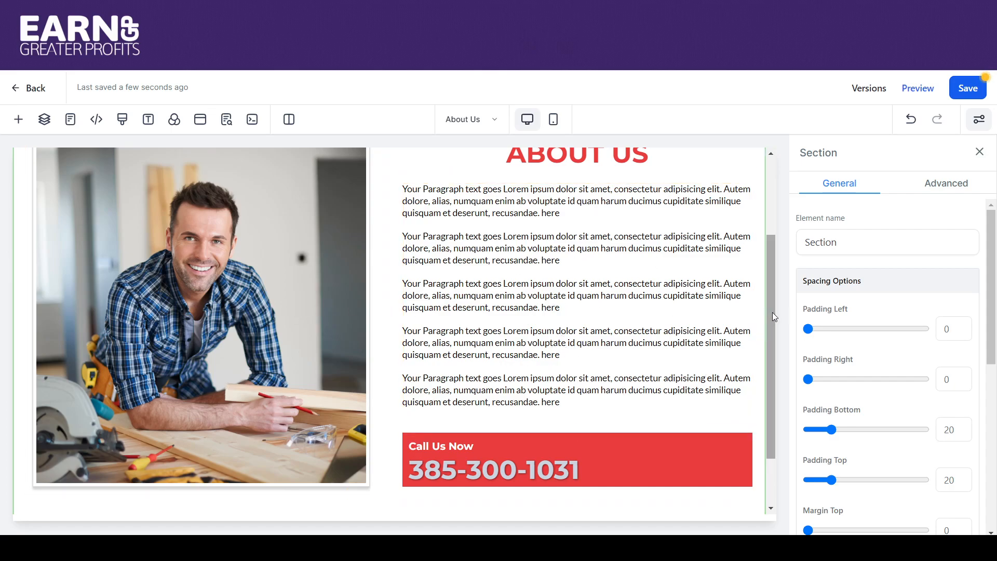
{"action": "left_click_drag", "start_coordinate": [769, 307], "coordinate": [747, 237]}
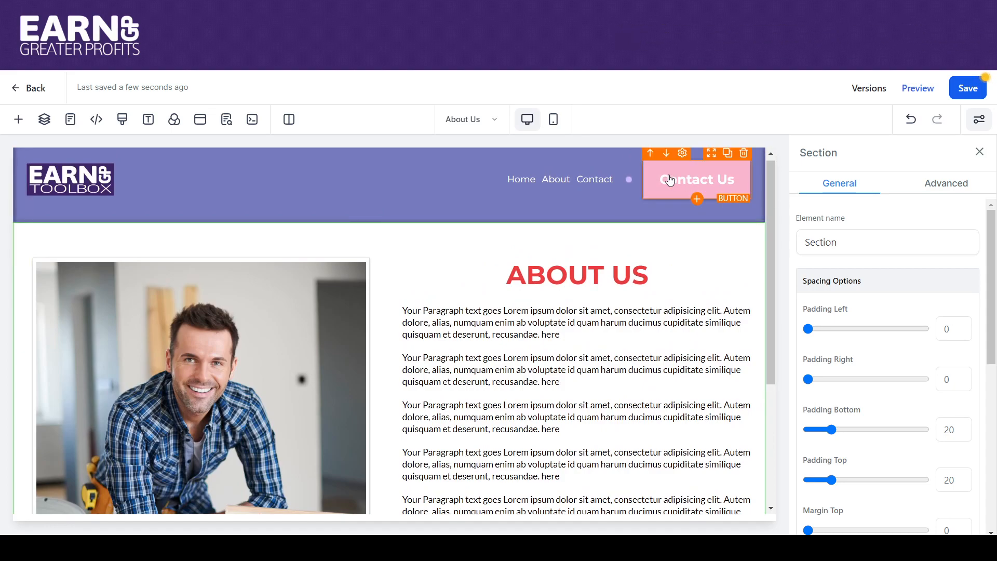
{"action": "left_click", "coordinate": [973, 87]}
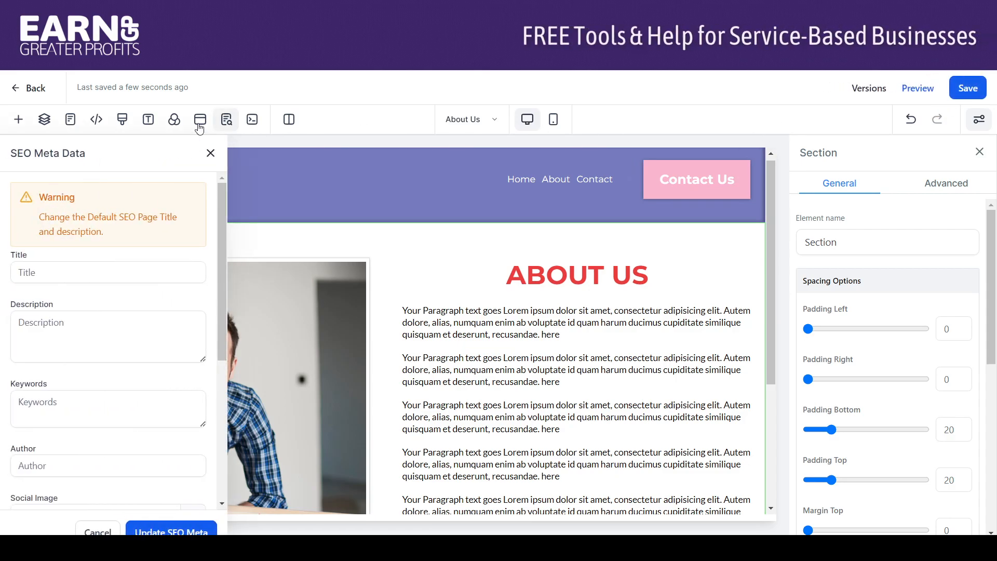
- Set the page's SEO title to "About Us | Business Name" plus the phone number and its description to "Private Coaching for Small Business", and save
{"action": "left_click", "coordinate": [60, 272]}
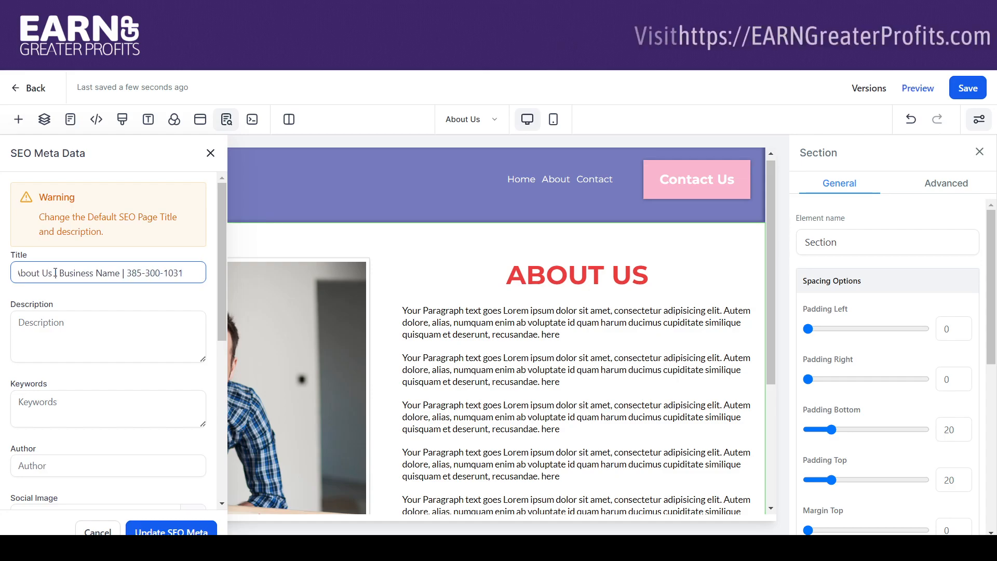
{"action": "left_click", "coordinate": [54, 323]}
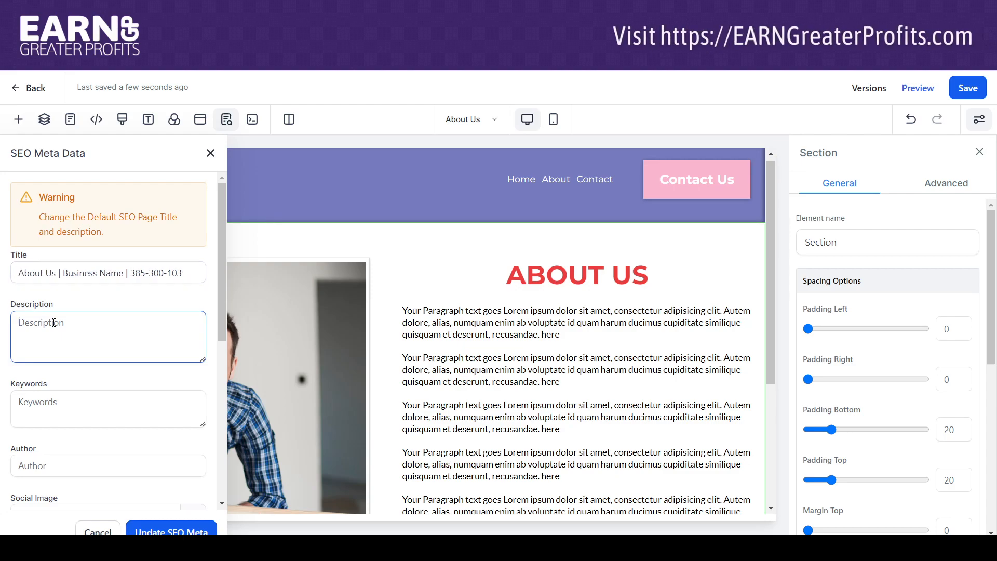
{"action": "type", "text": "Private"}
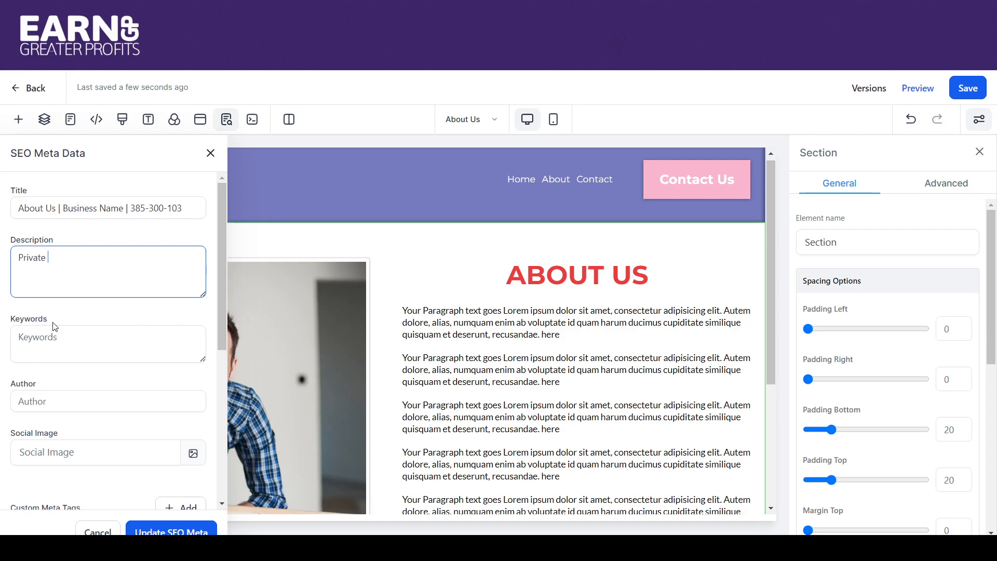
{"action": "type", "text": " Coaching for Small Business"}
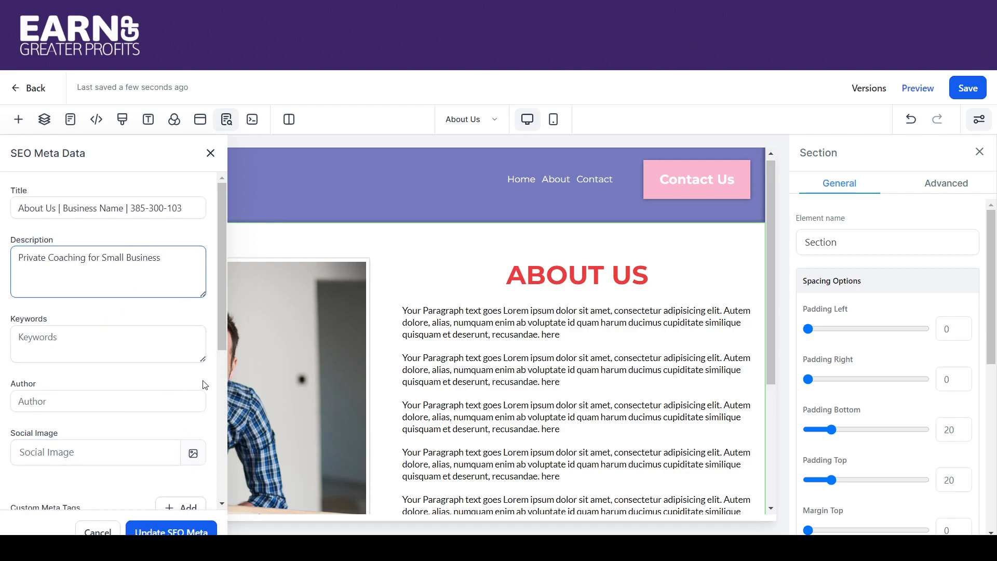
{"action": "left_click", "coordinate": [152, 530]}
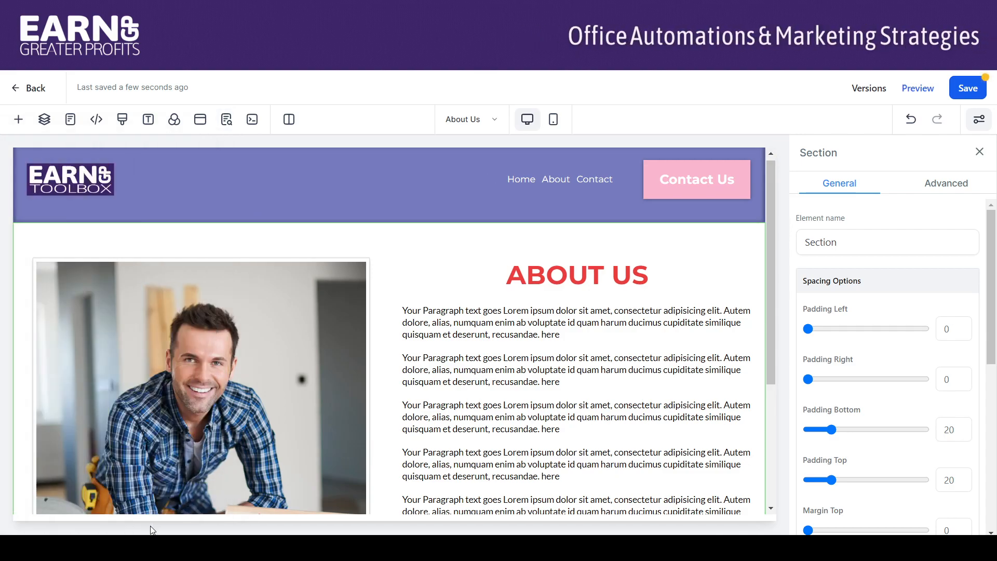
{"action": "left_click", "coordinate": [975, 93]}
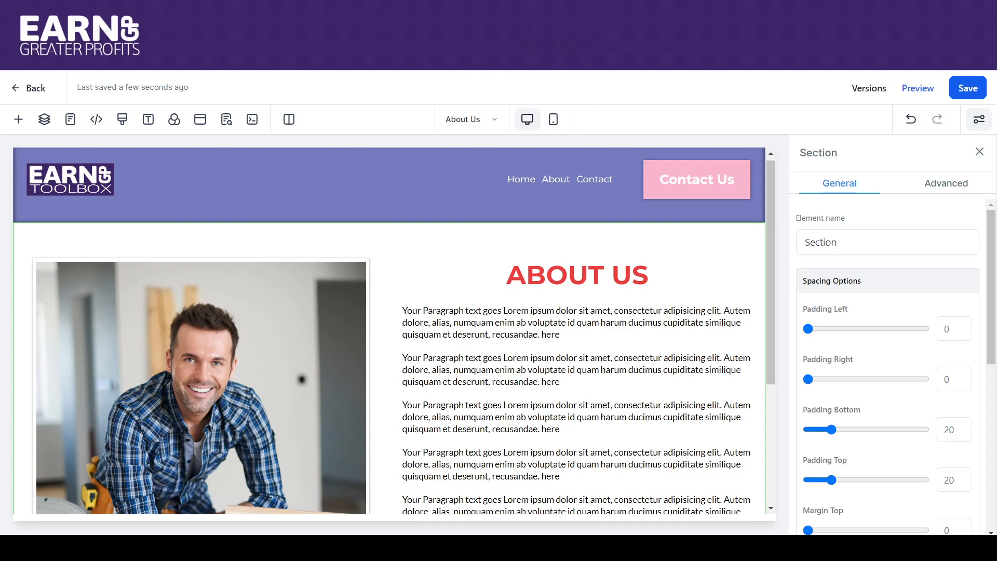
- Reopen the About Us page for editing from the website's page list and inspect its "ABOUT US" heading element
{"action": "left_click", "coordinate": [32, 90]}
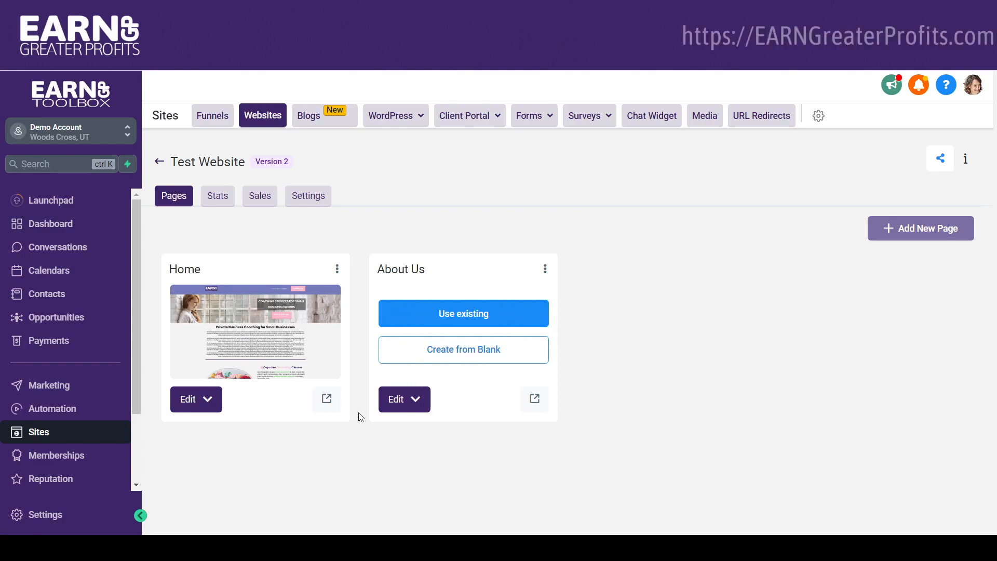
{"action": "left_click", "coordinate": [417, 400]}
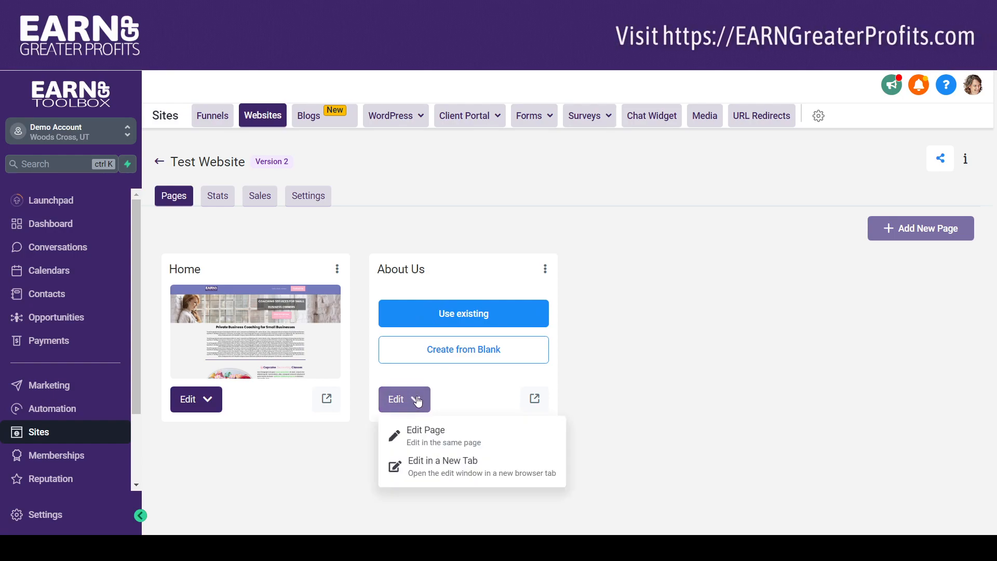
{"action": "left_click", "coordinate": [417, 432]}
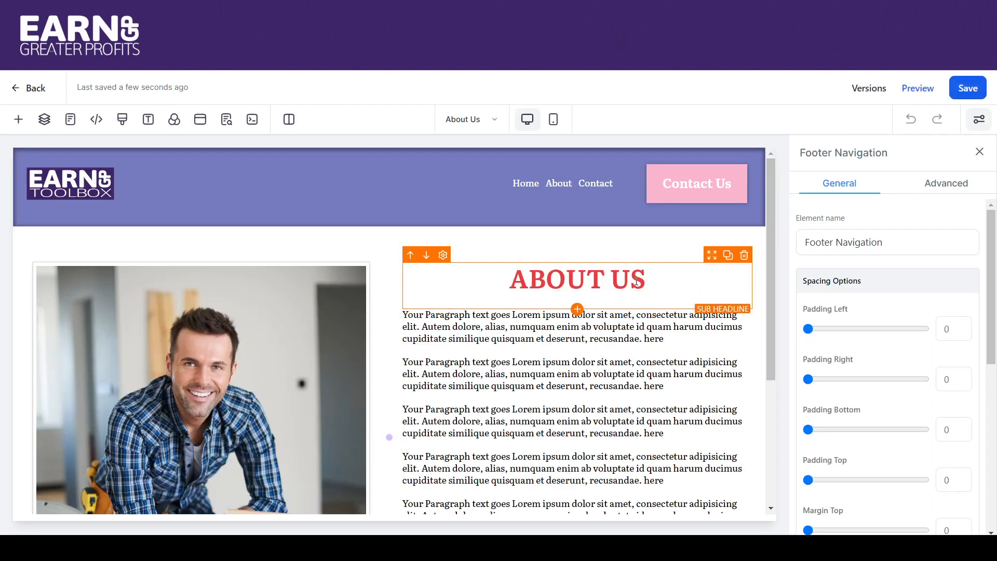
{"action": "left_click_drag", "start_coordinate": [653, 277], "coordinate": [504, 279]}
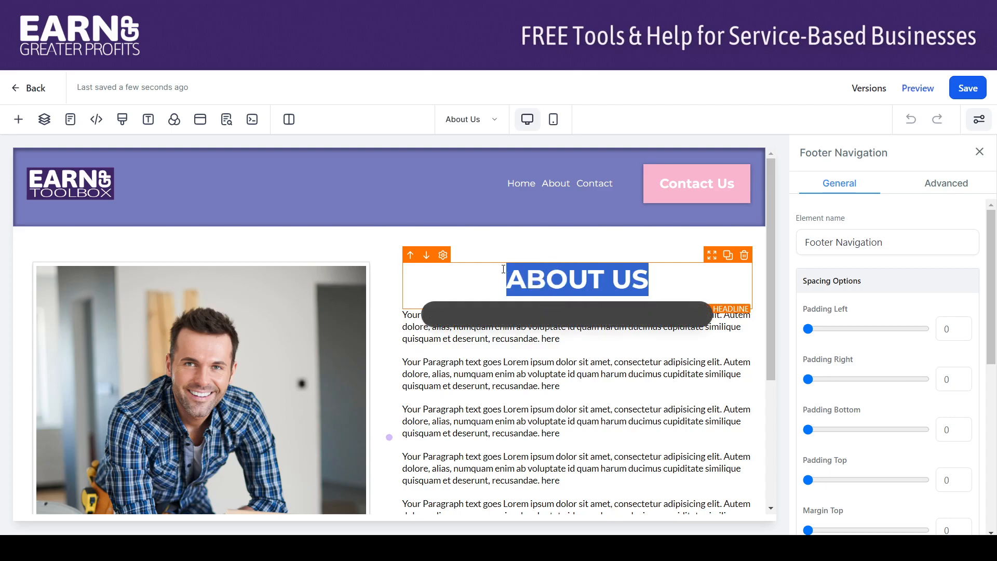
{"action": "left_click", "coordinate": [575, 254]}
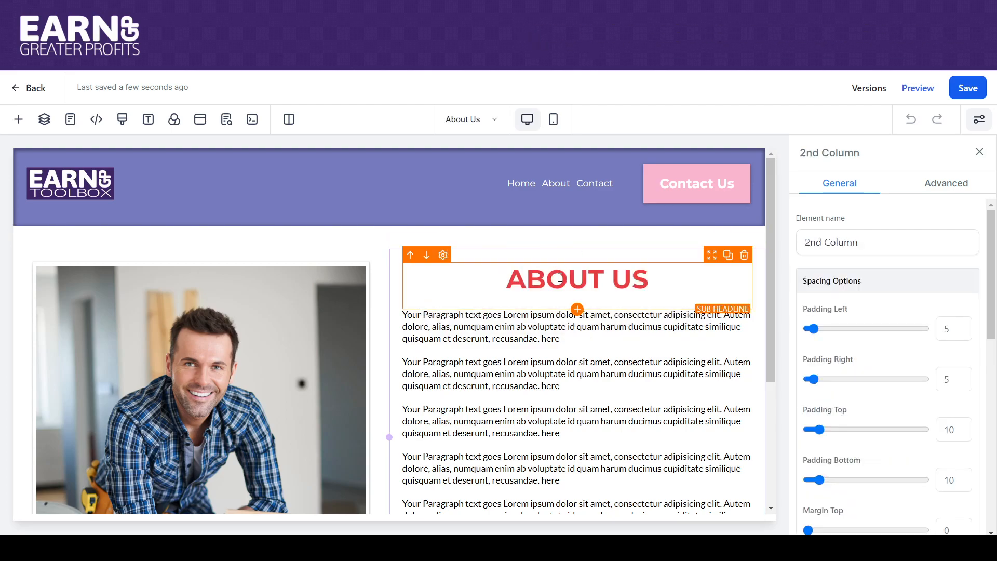
- Add a Headline element to the text column above the "ABOUT US" sub headline and set its text to "About Us"
{"action": "left_click", "coordinate": [577, 311]}
{"action": "left_click_drag", "start_coordinate": [158, 265], "coordinate": [546, 306]}
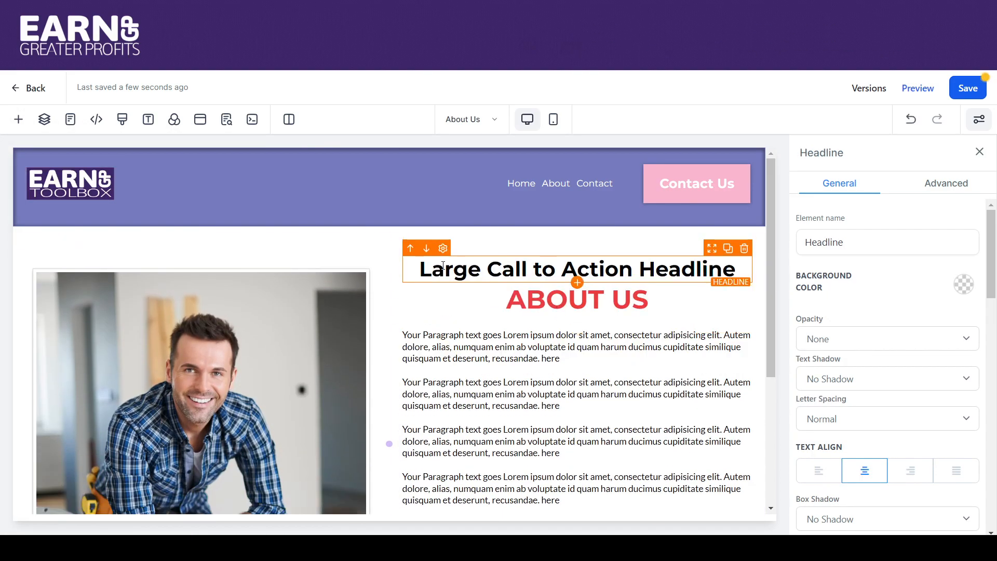
{"action": "left_click_drag", "start_coordinate": [419, 268], "coordinate": [735, 270]}
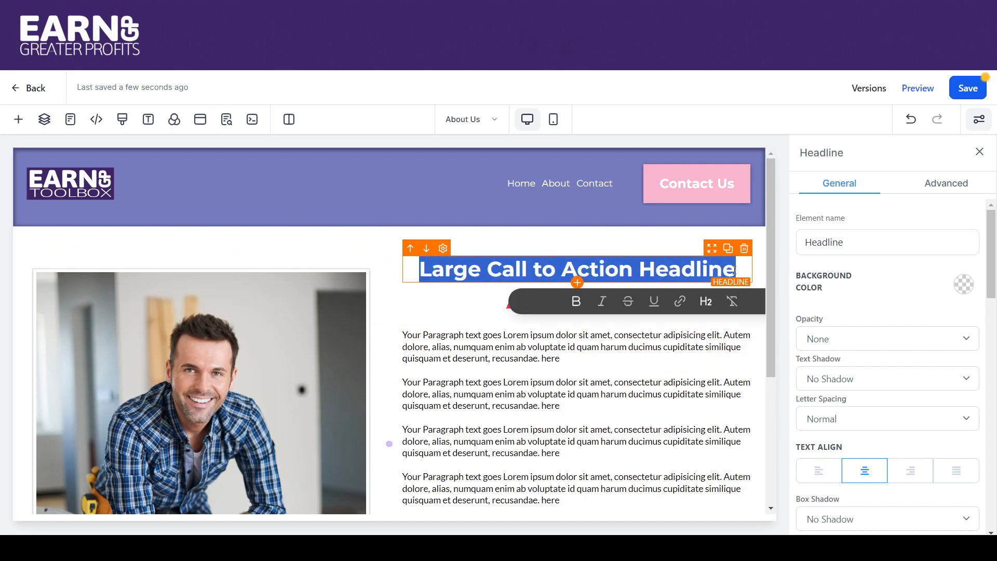
{"action": "type", "text": "About Us"}
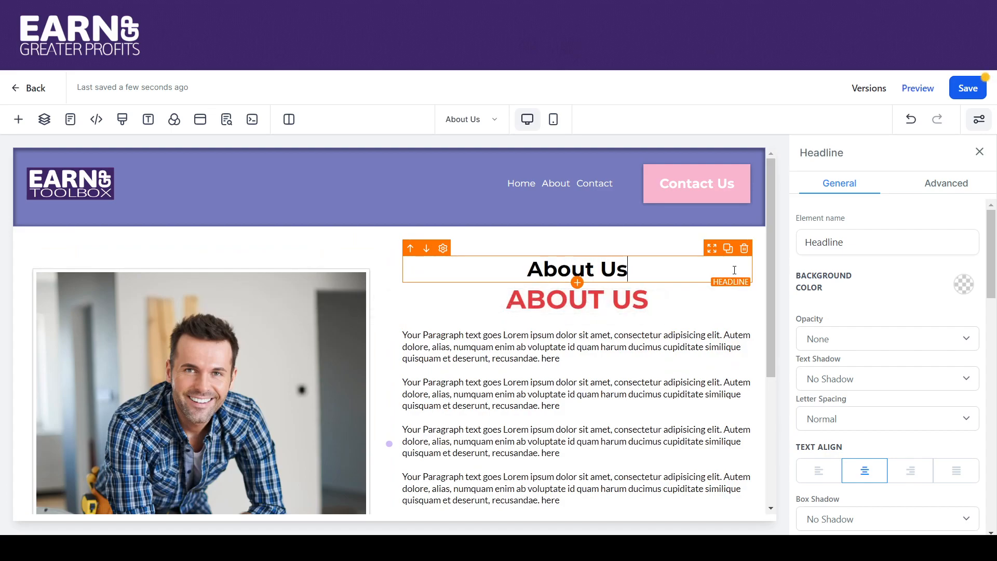
- Set the new headline's bold text color to red and its text transform to Uppercase
{"action": "left_click_drag", "start_coordinate": [991, 287], "coordinate": [995, 394]}
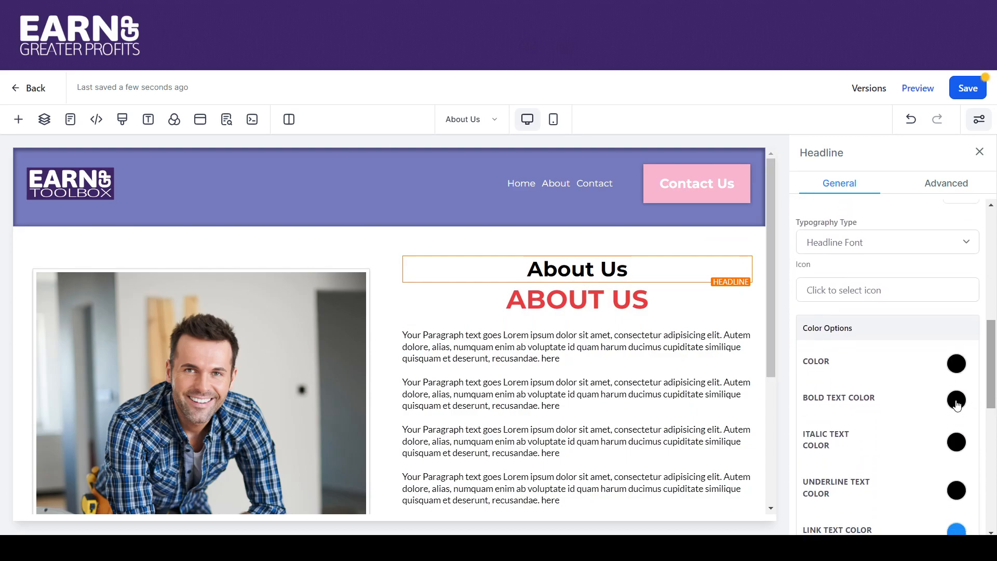
{"action": "left_click", "coordinate": [957, 405]}
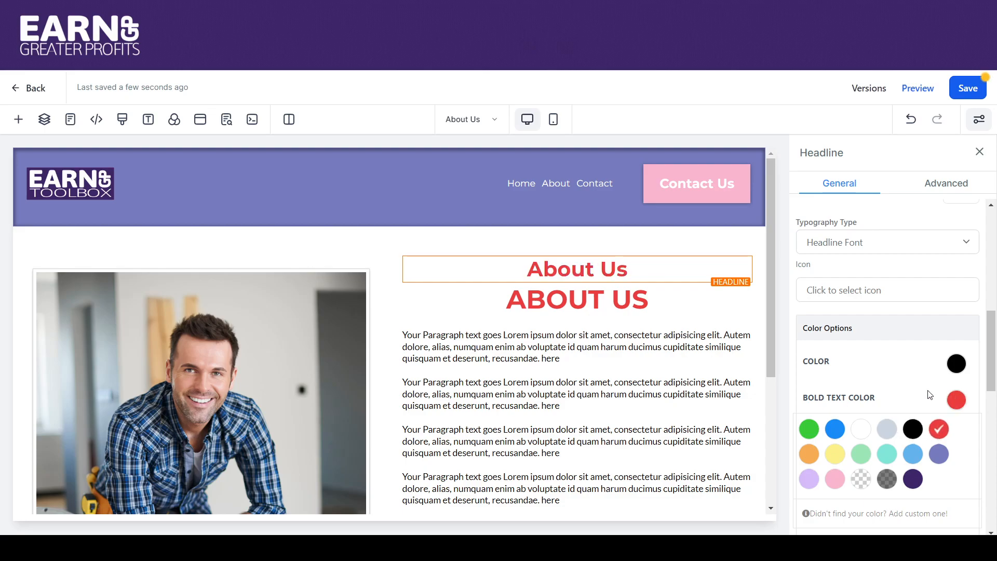
{"action": "left_click", "coordinate": [933, 182]}
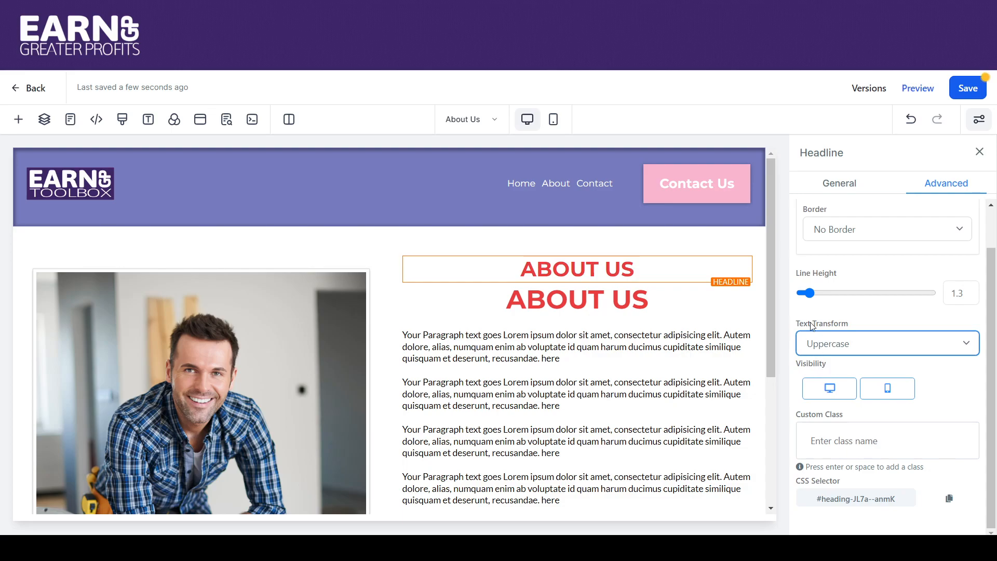
- Set the headline's desktop font size to 40 and delete the old "ABOUT US" sub headline beneath it
{"action": "left_click", "coordinate": [831, 183]}
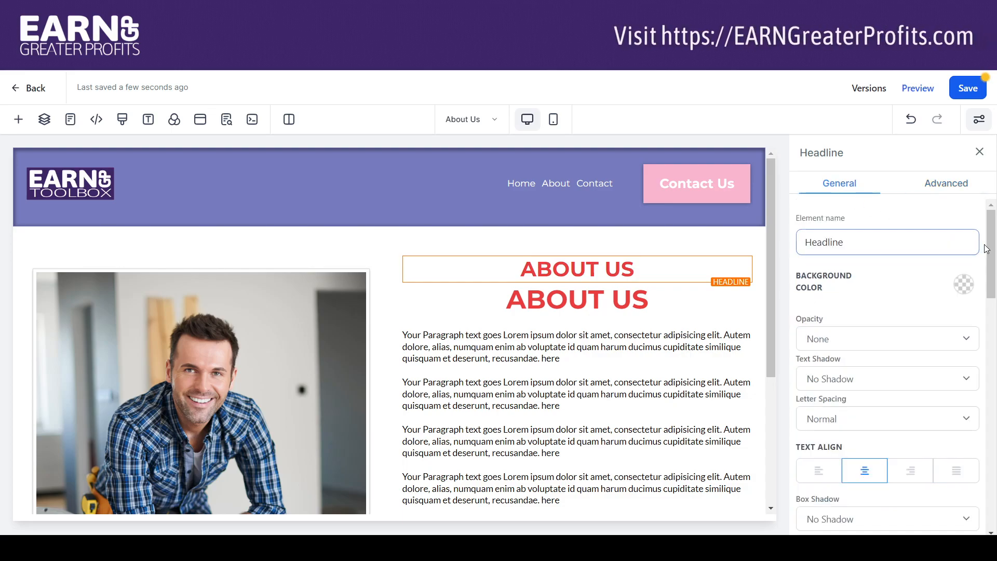
{"action": "scroll", "coordinate": [986, 248], "scroll_direction": "down", "scroll_amount": 8}
{"action": "scroll", "coordinate": [950, 370], "scroll_direction": "up", "scroll_amount": 3}
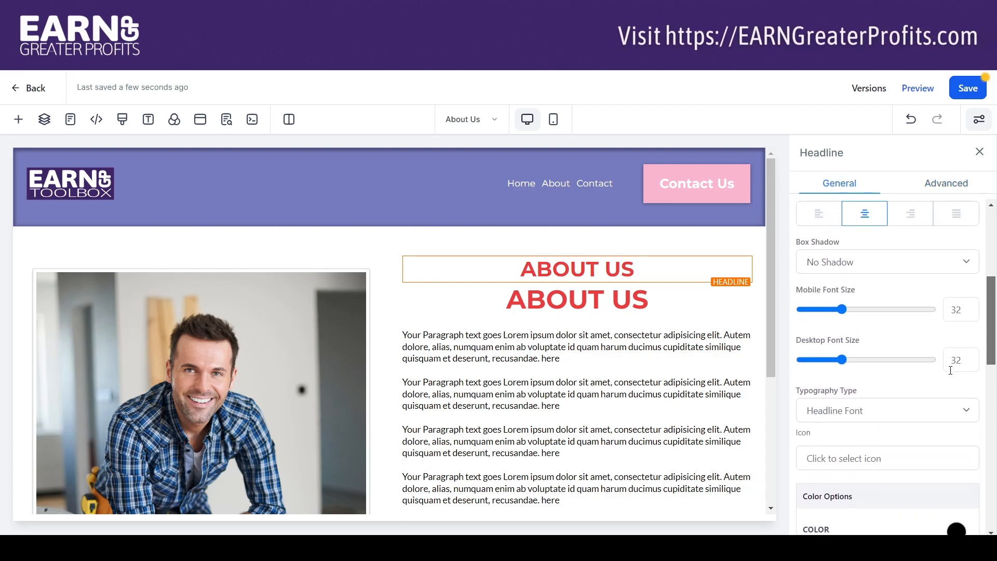
{"action": "left_click_drag", "start_coordinate": [964, 359], "coordinate": [923, 355]}
{"action": "type", "text": "40"}
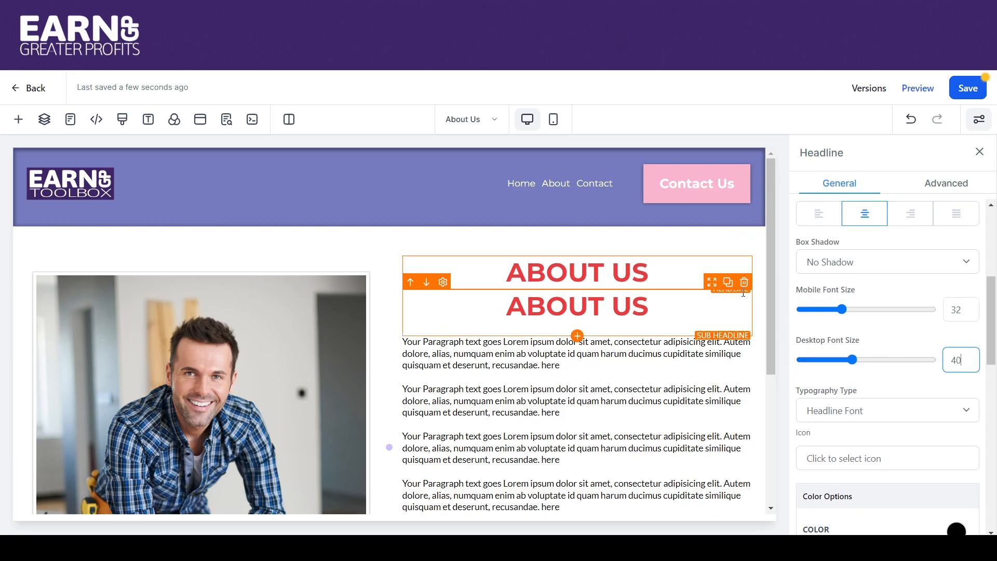
{"action": "left_click", "coordinate": [744, 282]}
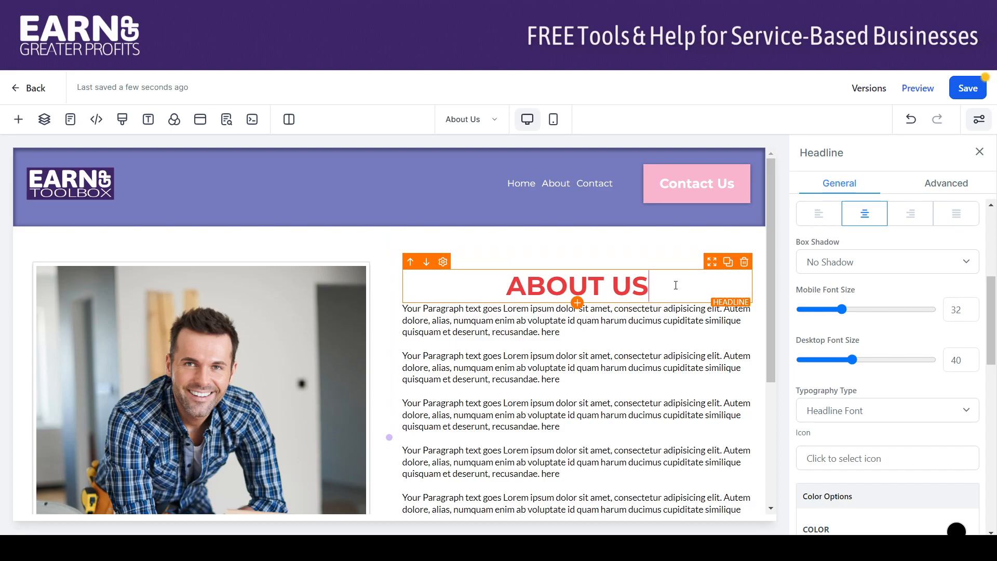
- Set the headline's bottom padding to 20 and save the page
{"action": "left_click_drag", "start_coordinate": [995, 311], "coordinate": [995, 471]}
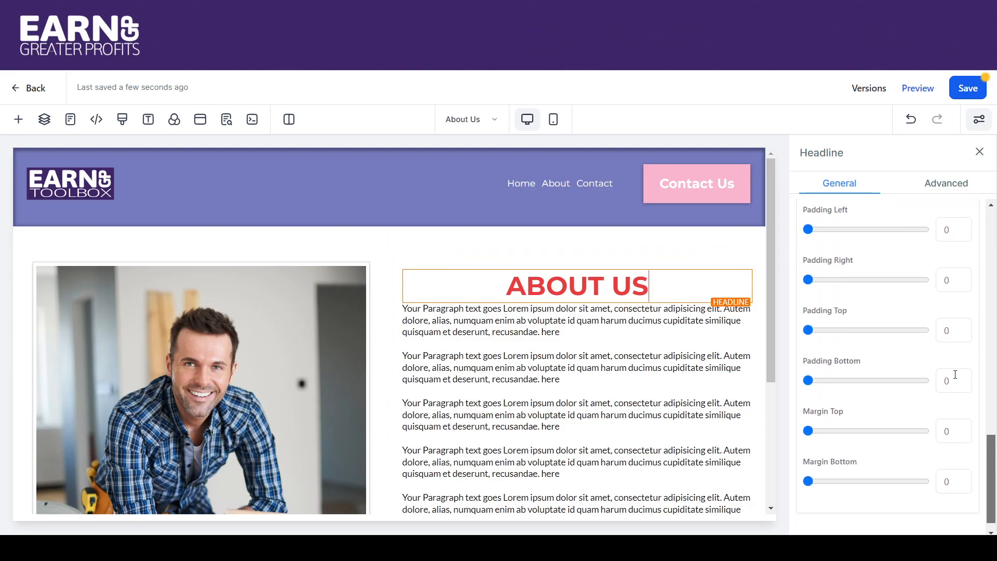
{"action": "type", "text": "20"}
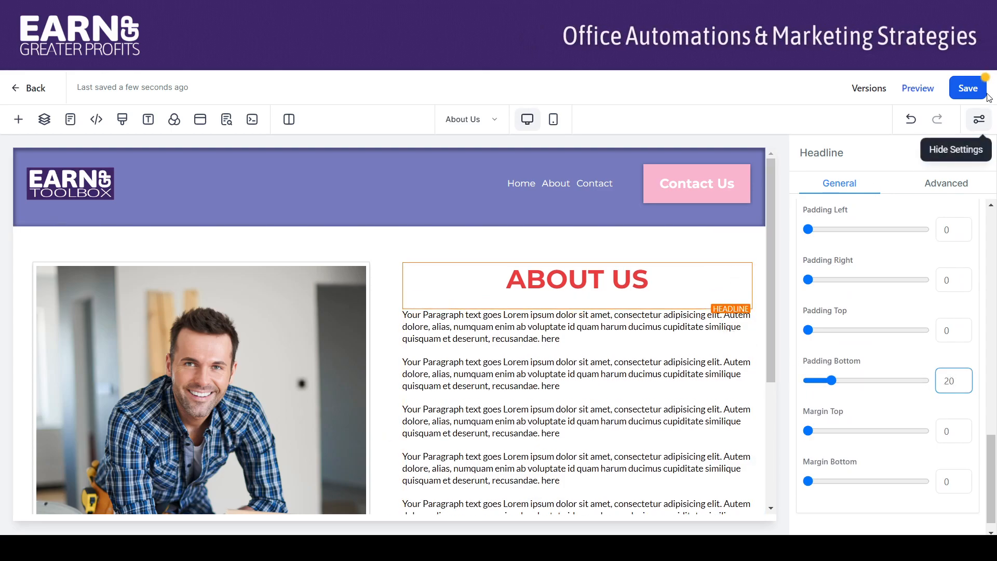
{"action": "left_click", "coordinate": [970, 88]}
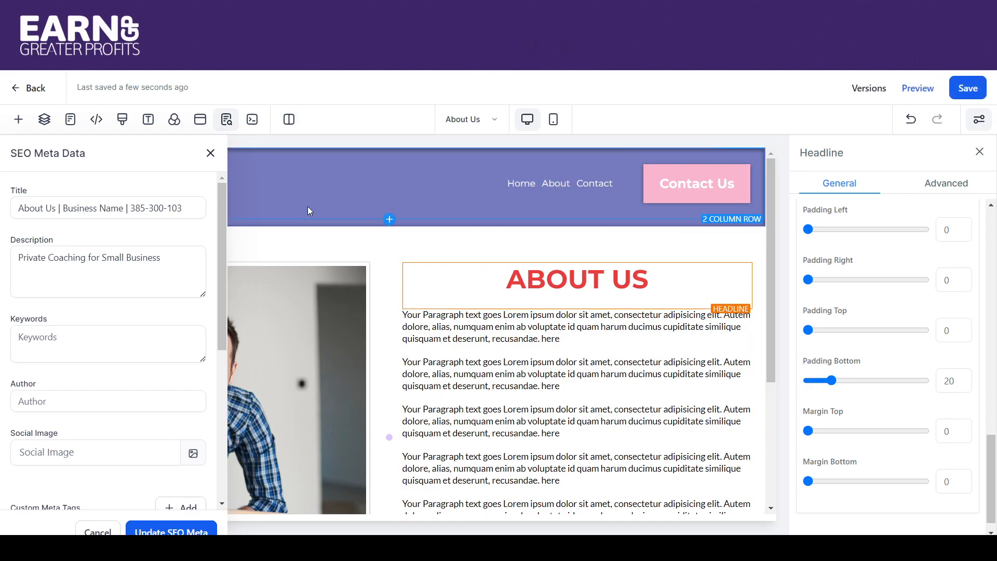
- Check the page's SEO title and description, and return to the Test Website's page list
{"action": "left_click", "coordinate": [210, 153]}
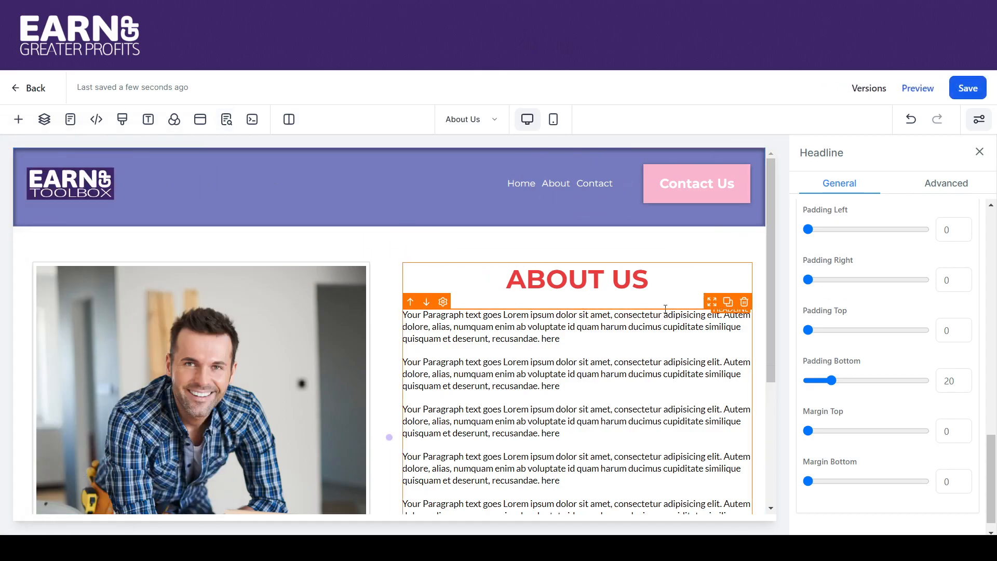
{"action": "mouse_move", "coordinate": [771, 244]}
{"action": "left_mouse_down"}
{"action": "mouse_move", "coordinate": [795, 372]}
{"action": "mouse_move", "coordinate": [774, 239]}
{"action": "left_mouse_up"}
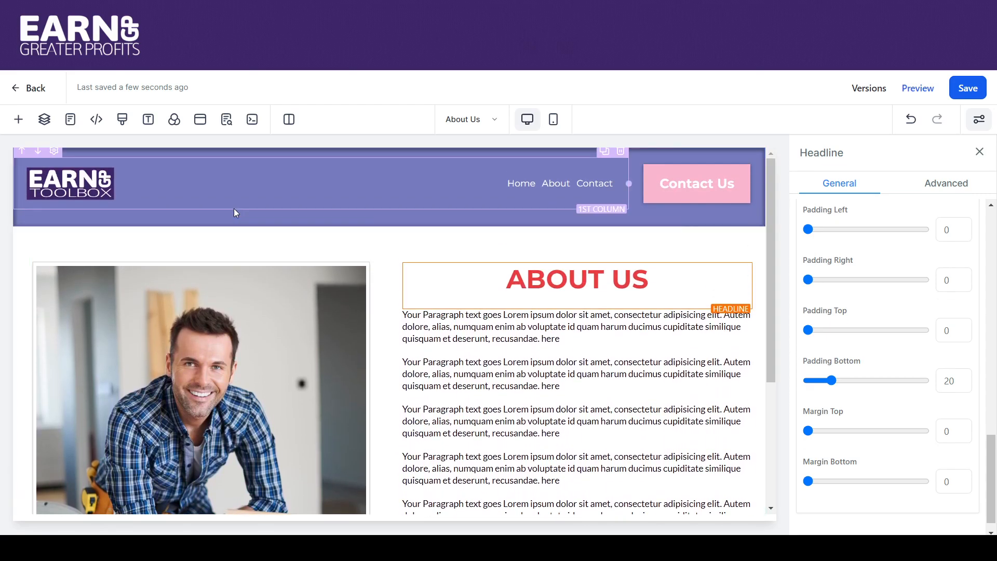
{"action": "left_click", "coordinate": [35, 89]}
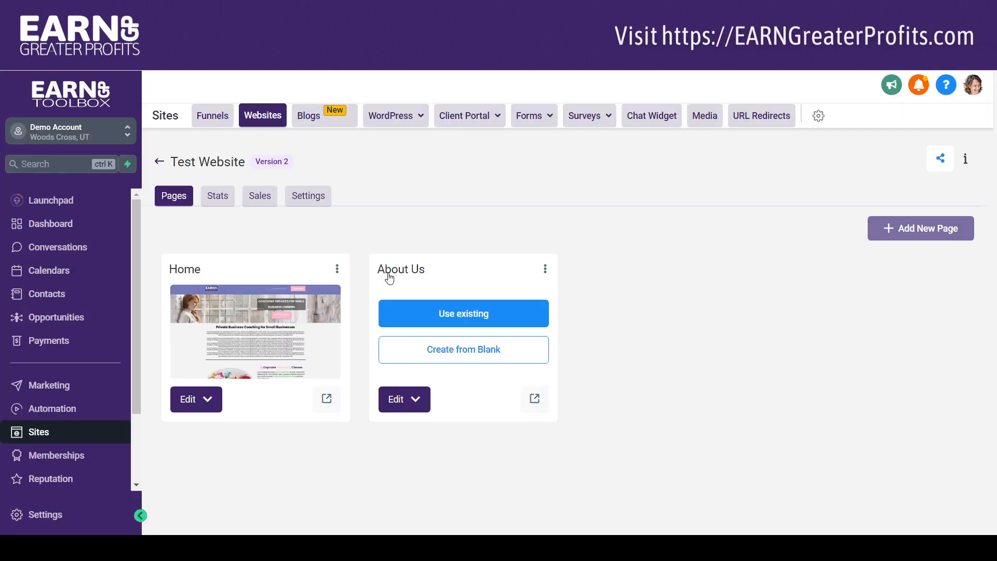
- Clone the About Us page into the current website after viewing the location and website choices for cloning it elsewhere
{"action": "left_click", "coordinate": [546, 270]}
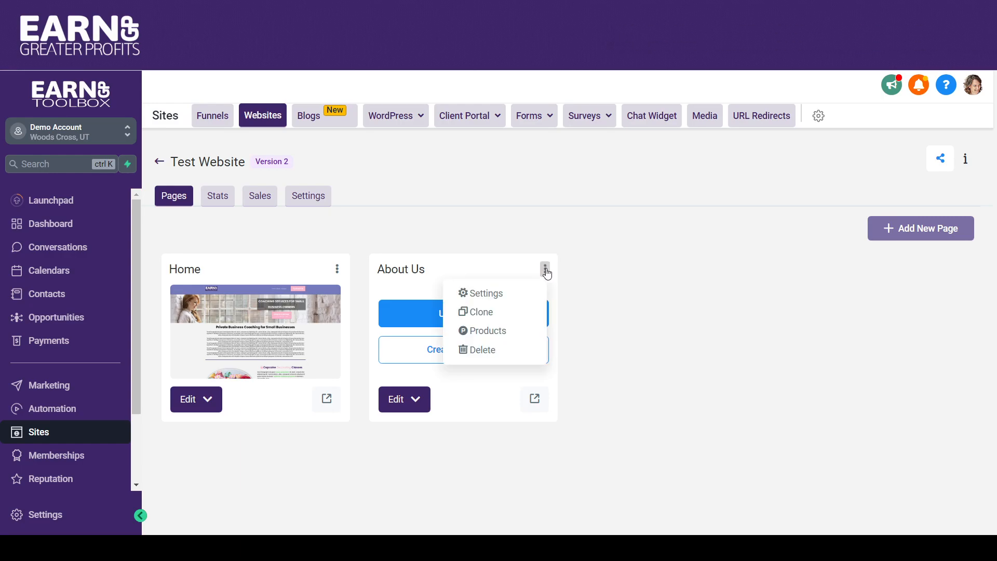
{"action": "left_click", "coordinate": [491, 310]}
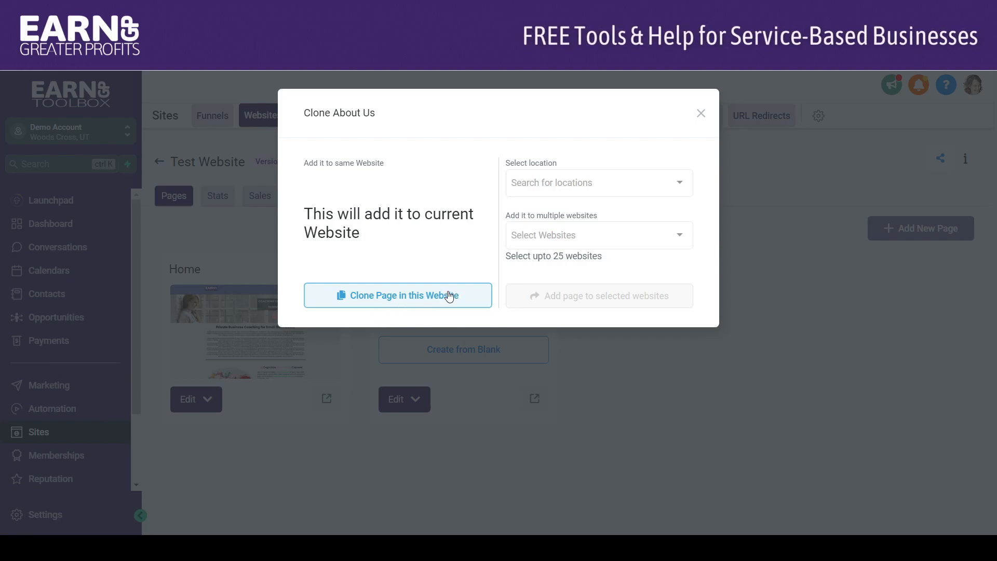
{"action": "left_click", "coordinate": [589, 182]}
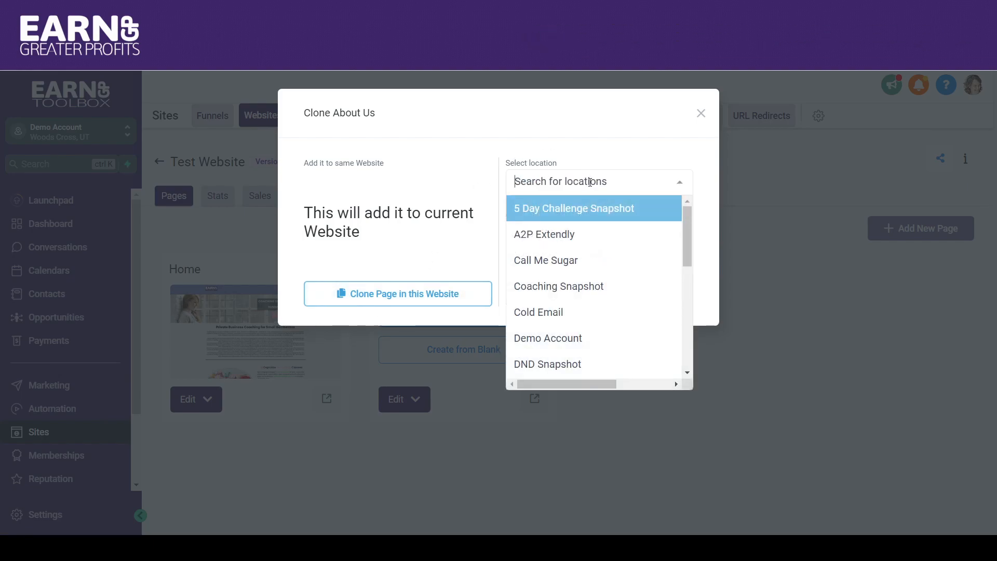
{"action": "left_click", "coordinate": [615, 155]}
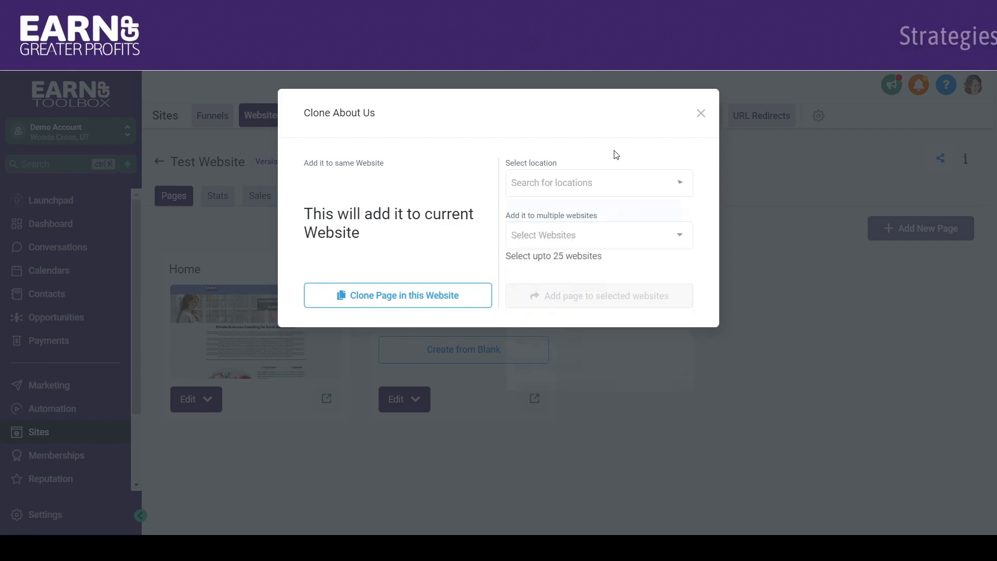
{"action": "left_click", "coordinate": [603, 235]}
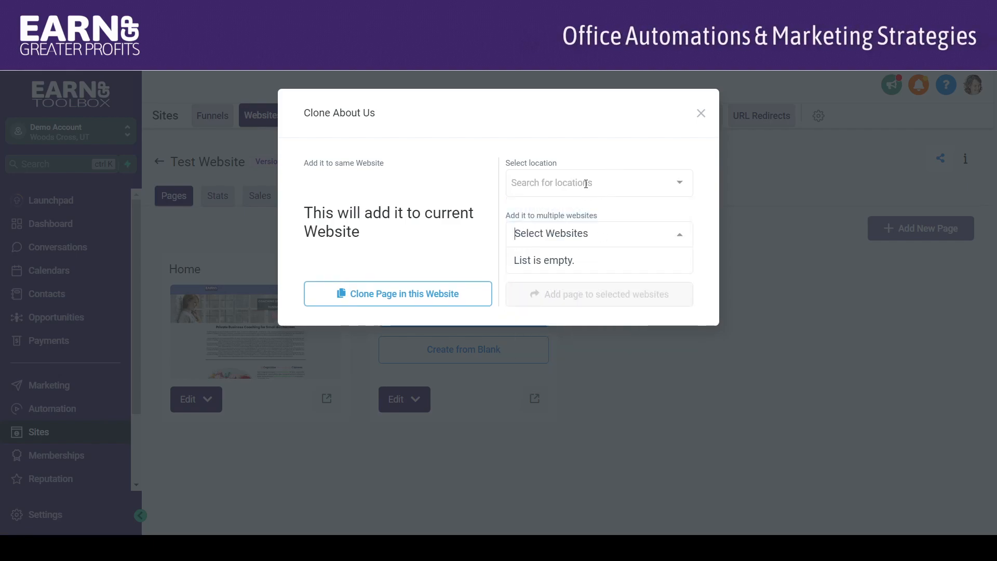
{"action": "left_click", "coordinate": [589, 215]}
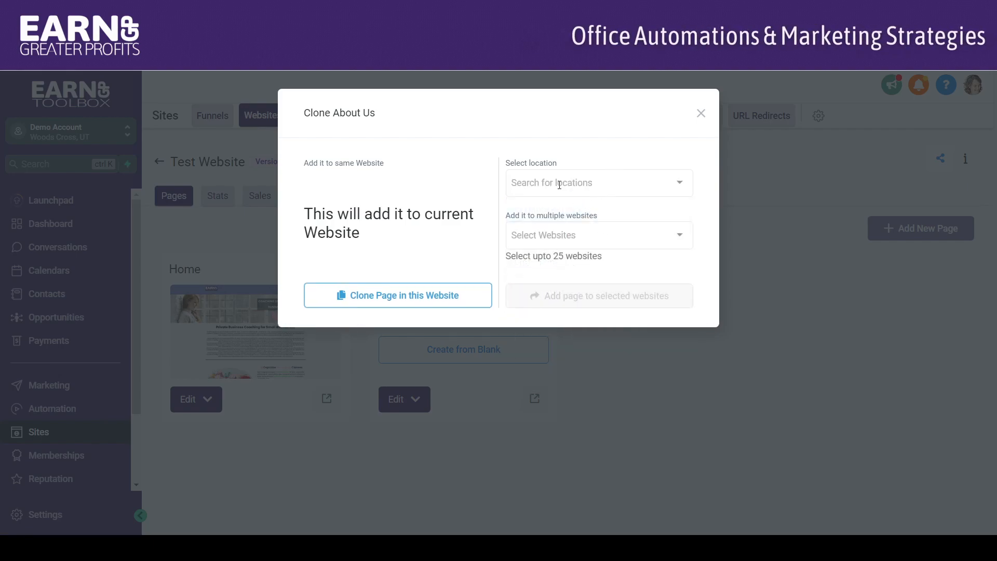
{"action": "left_click", "coordinate": [419, 300]}
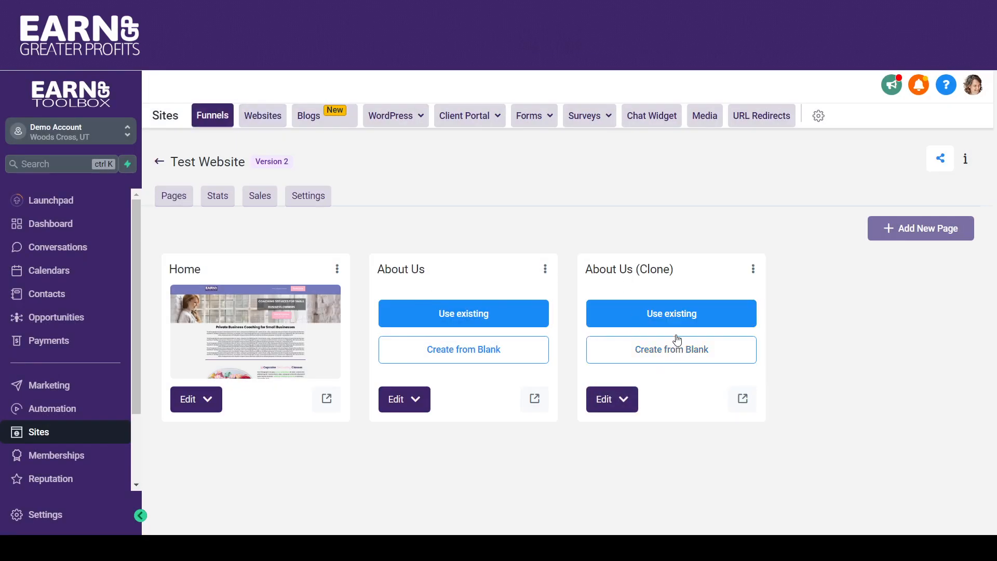
- Rename the cloned About Us page to "Contact Us", set its path to /contact, and update the page
{"action": "left_click", "coordinate": [753, 270]}
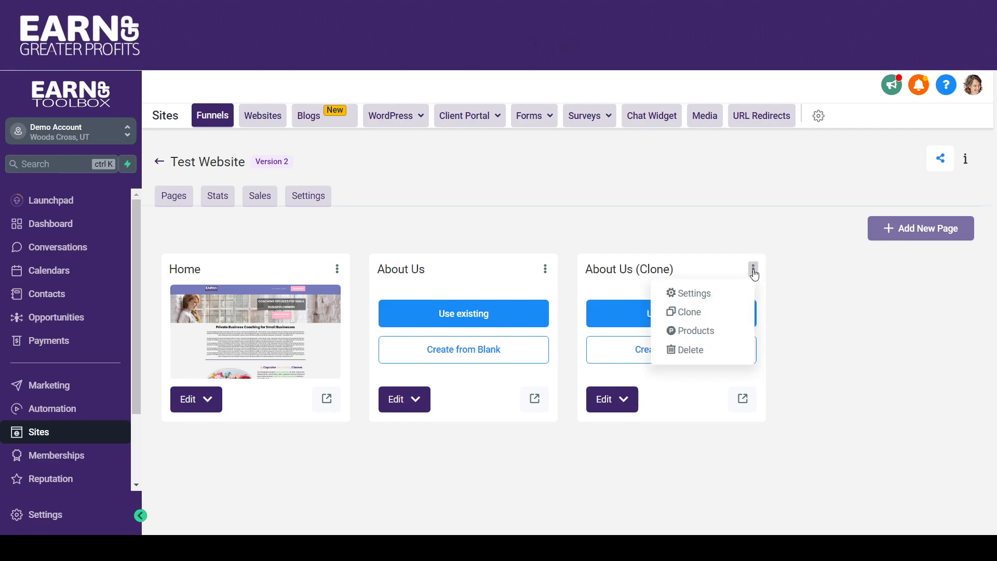
{"action": "left_click", "coordinate": [709, 294]}
{"action": "left_click_drag", "start_coordinate": [392, 180], "coordinate": [340, 186]}
{"action": "type", "text": "Contact U"}
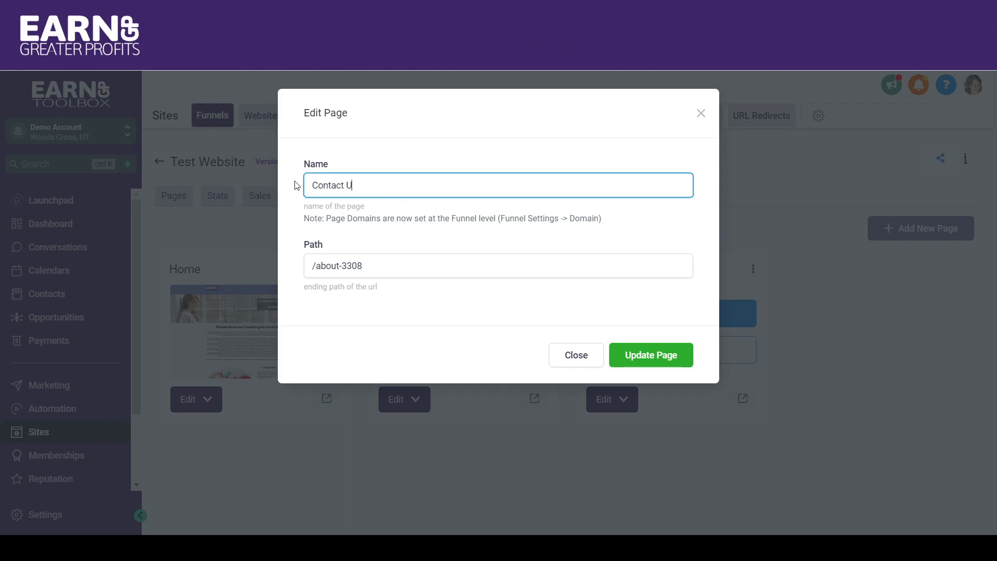
{"action": "left_click", "coordinate": [371, 267]}
{"action": "left_click_drag", "start_coordinate": [322, 265], "coordinate": [316, 266]}
{"action": "type", "text": "contact"}
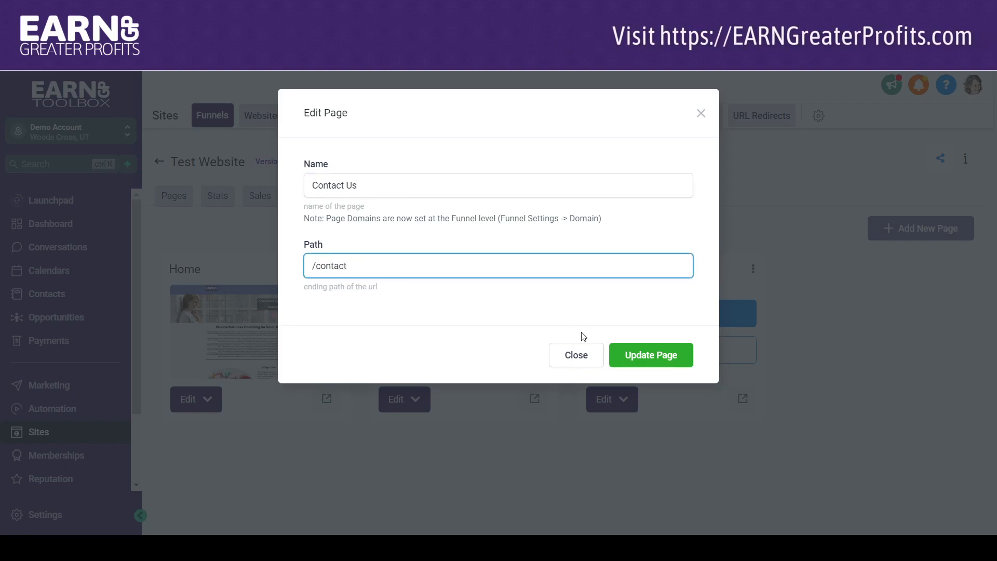
{"action": "left_click", "coordinate": [631, 355]}
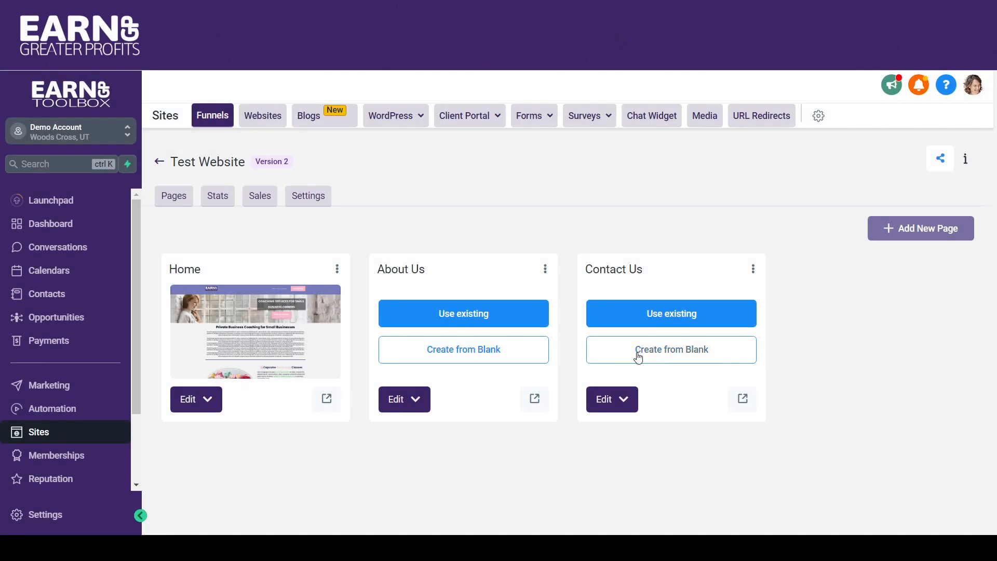
- Open the Contact Us page for editing and delete its About Us section
{"action": "left_click", "coordinate": [610, 407]}
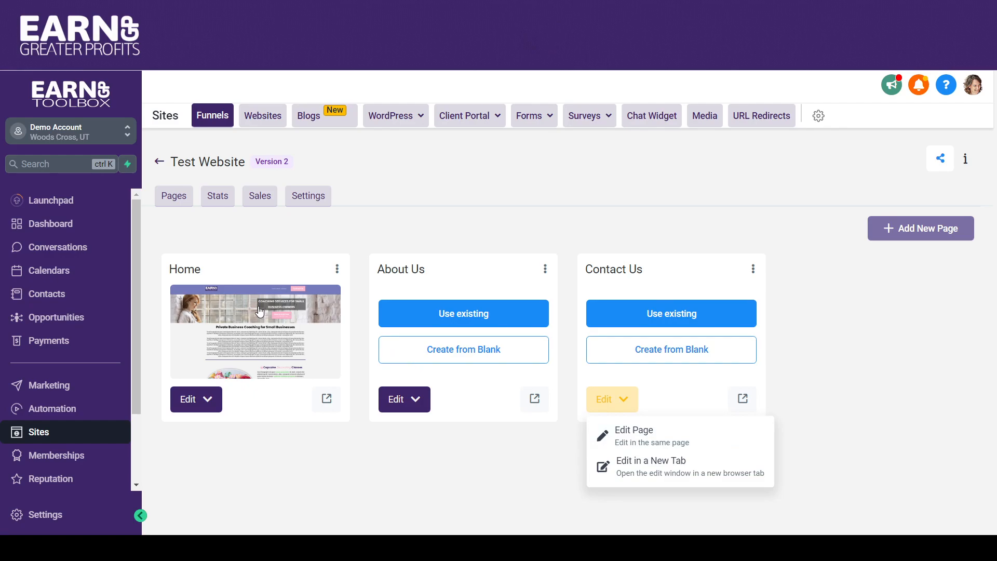
{"action": "left_click", "coordinate": [623, 431]}
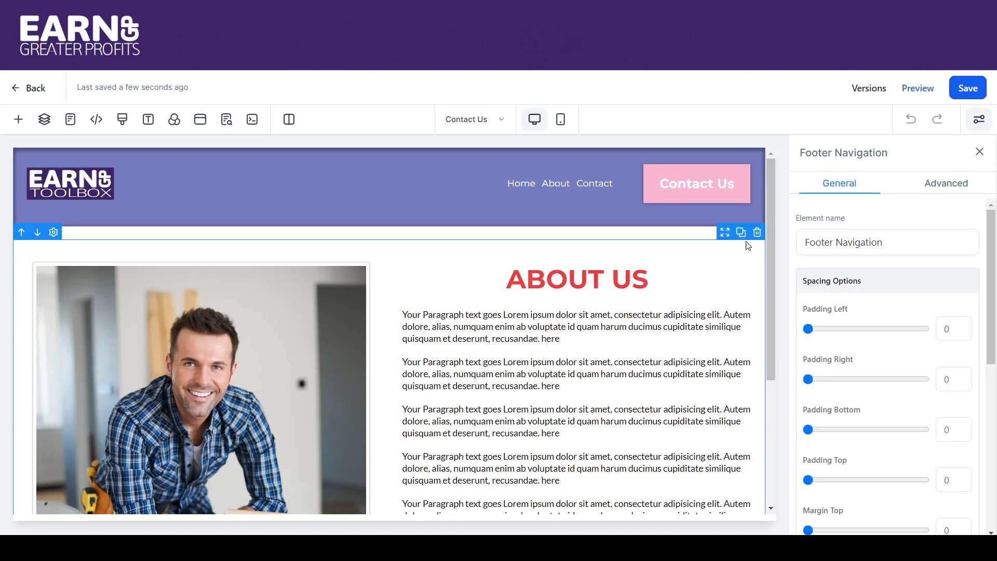
{"action": "left_click", "coordinate": [746, 239]}
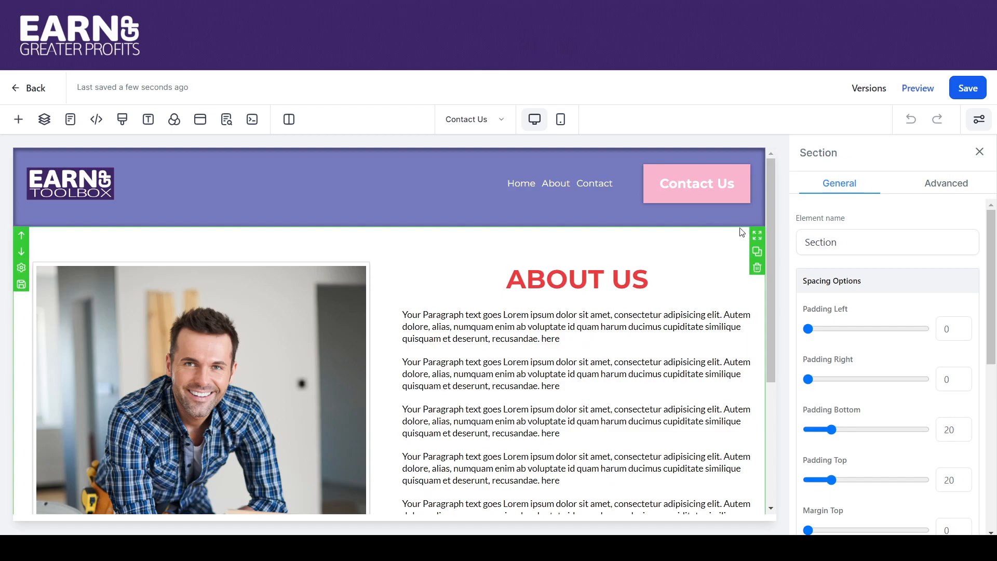
{"action": "left_click", "coordinate": [757, 269]}
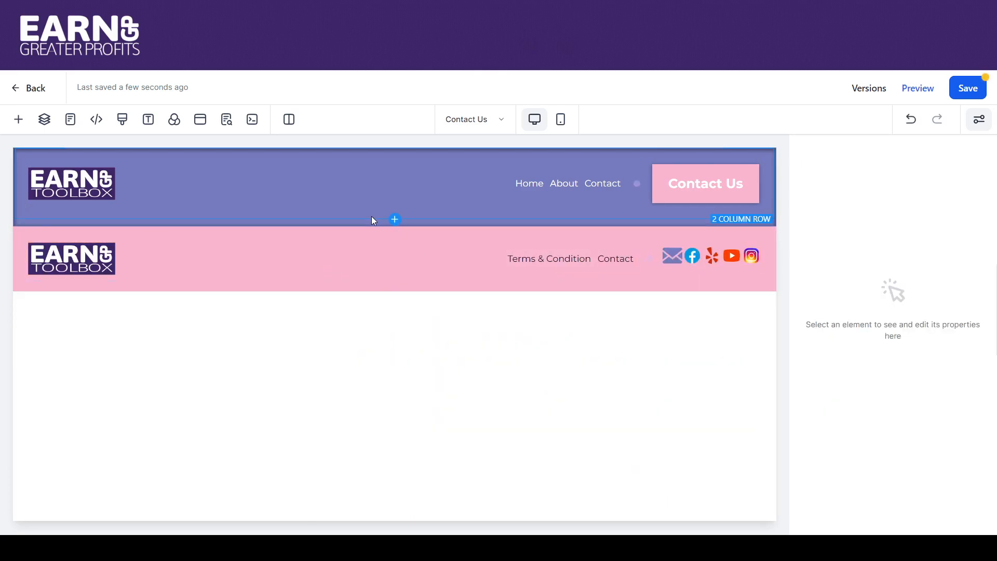
- Insert the saved Contact Us section template between the header and footer navigation
{"action": "left_click", "coordinate": [395, 228]}
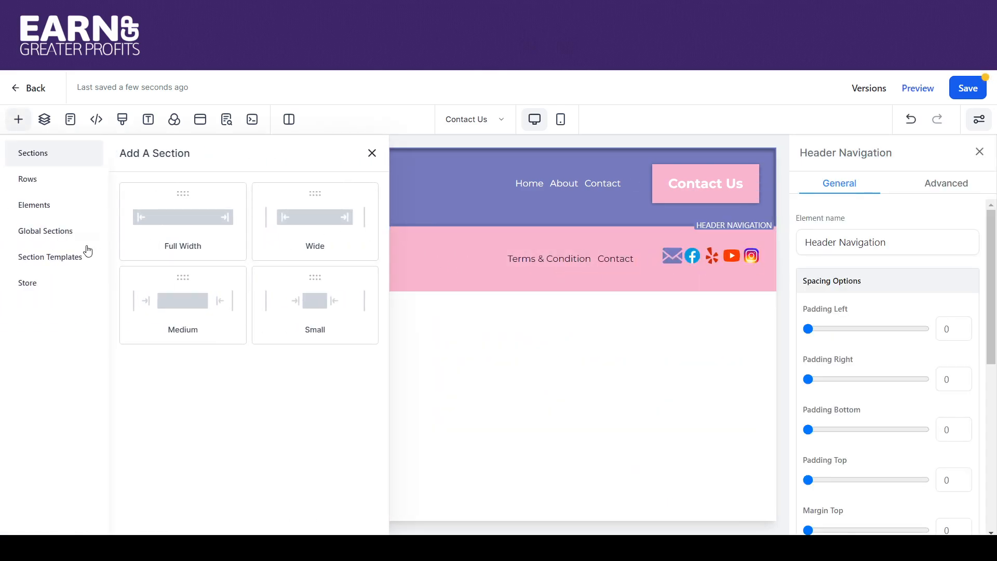
{"action": "left_click", "coordinate": [68, 263]}
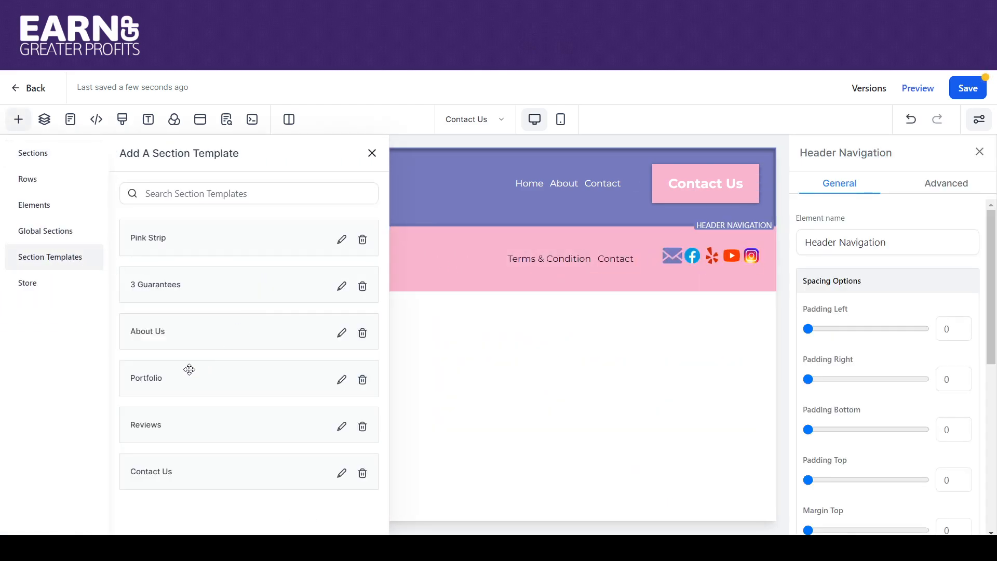
{"action": "left_click_drag", "start_coordinate": [232, 437], "coordinate": [458, 252]}
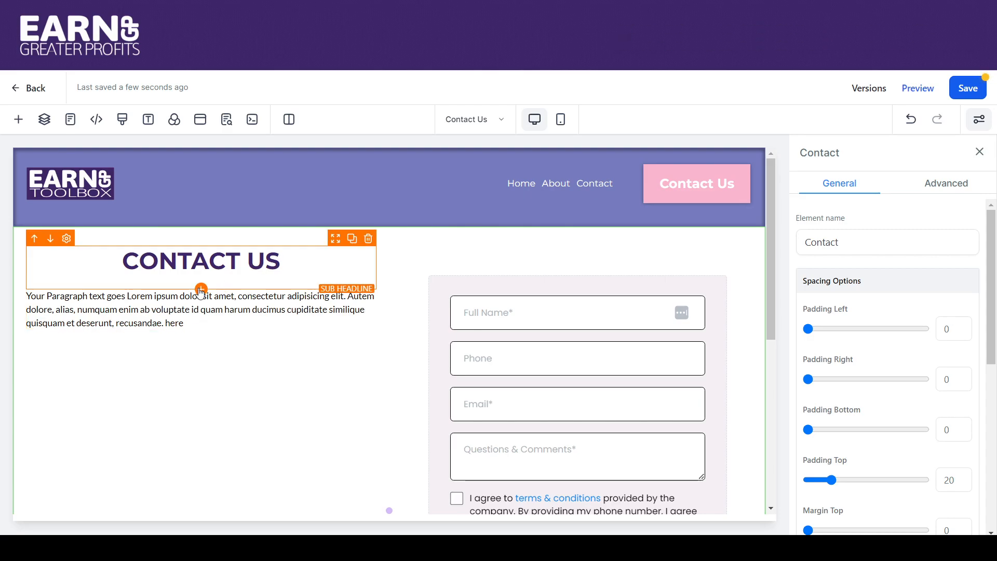
- Add a headline reading "Contact Us" above the paragraph and delete the old "CONTACT US" sub headline
{"action": "left_click", "coordinate": [201, 289]}
{"action": "left_click_drag", "start_coordinate": [167, 265], "coordinate": [283, 299]}
{"action": "left_click_drag", "start_coordinate": [360, 303], "coordinate": [44, 302]}
{"action": "type", "text": "Co"}
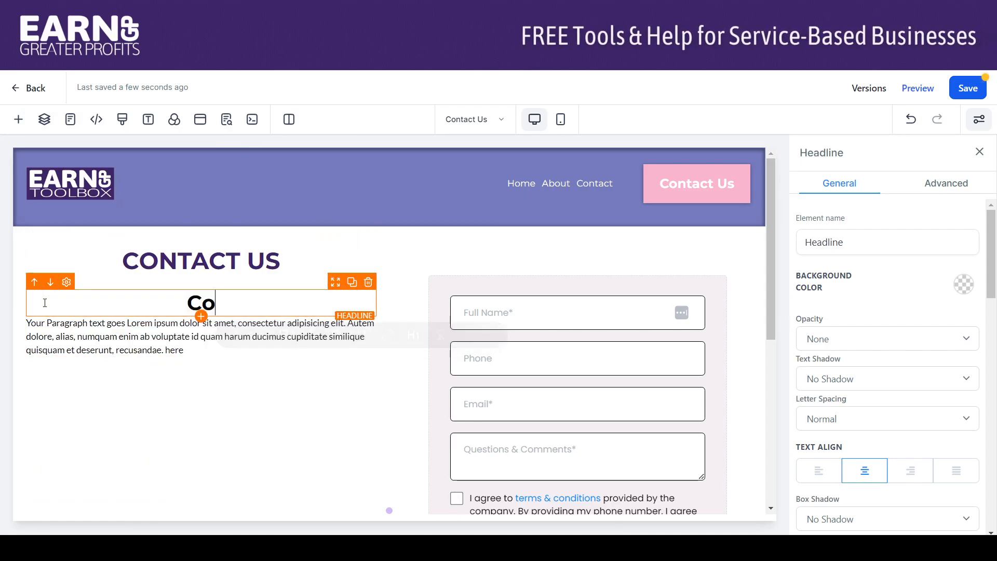
{"action": "type", "text": "ntact Us"}
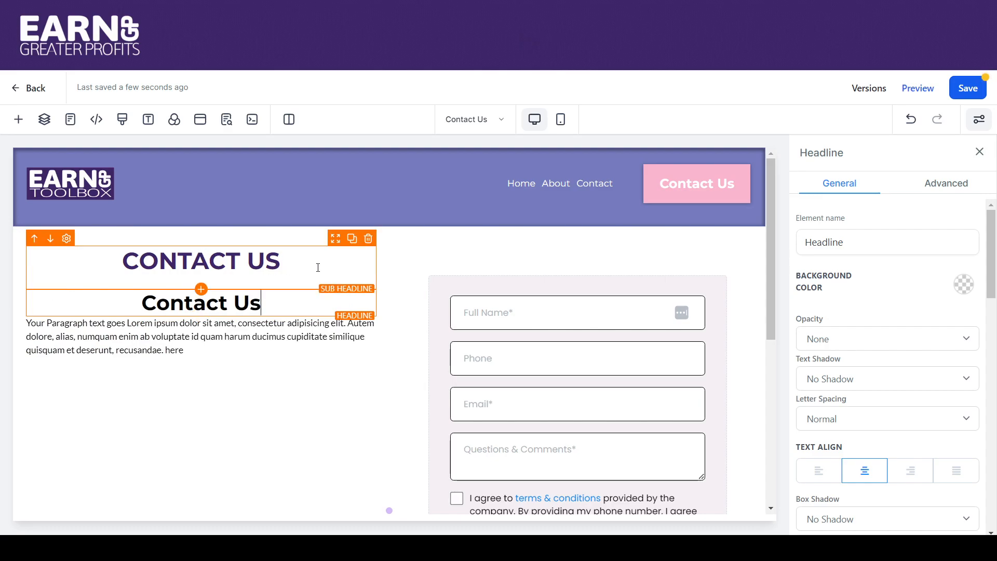
{"action": "left_click", "coordinate": [368, 238]}
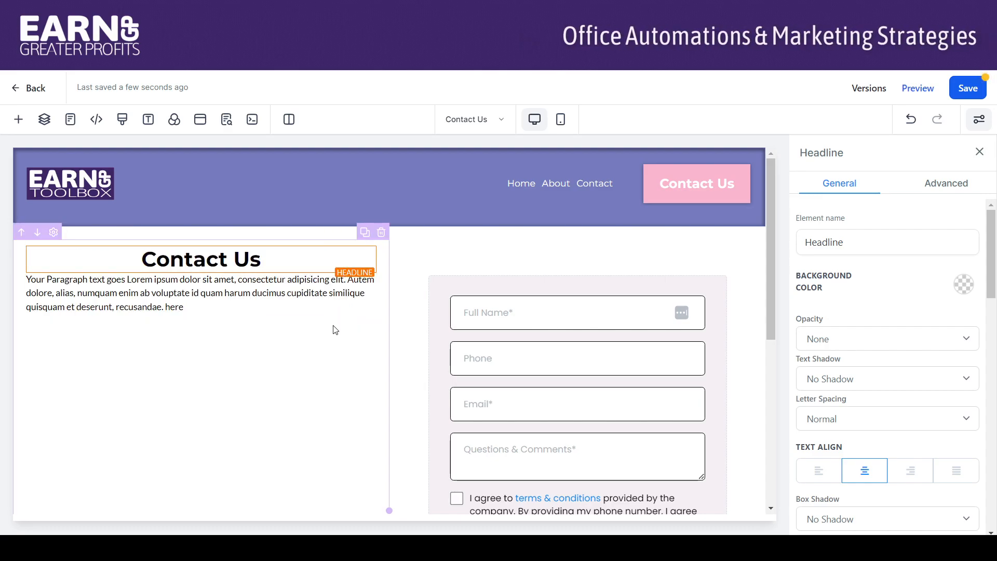
- Set the Contact Us headline's bottom padding to 20 and save the page
{"action": "left_click_drag", "start_coordinate": [993, 251], "coordinate": [996, 452]}
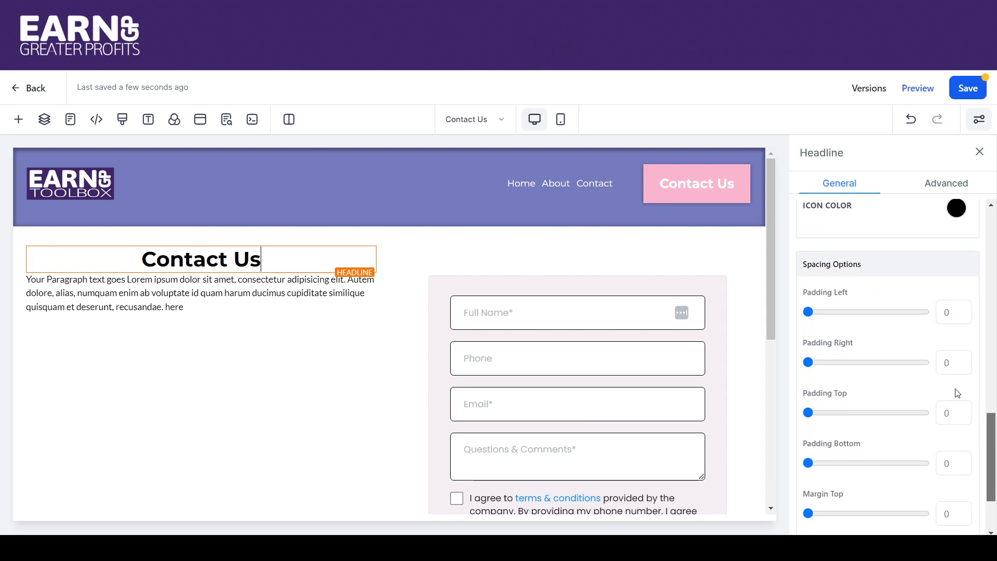
{"action": "left_click", "coordinate": [955, 464]}
{"action": "type", "text": "20"}
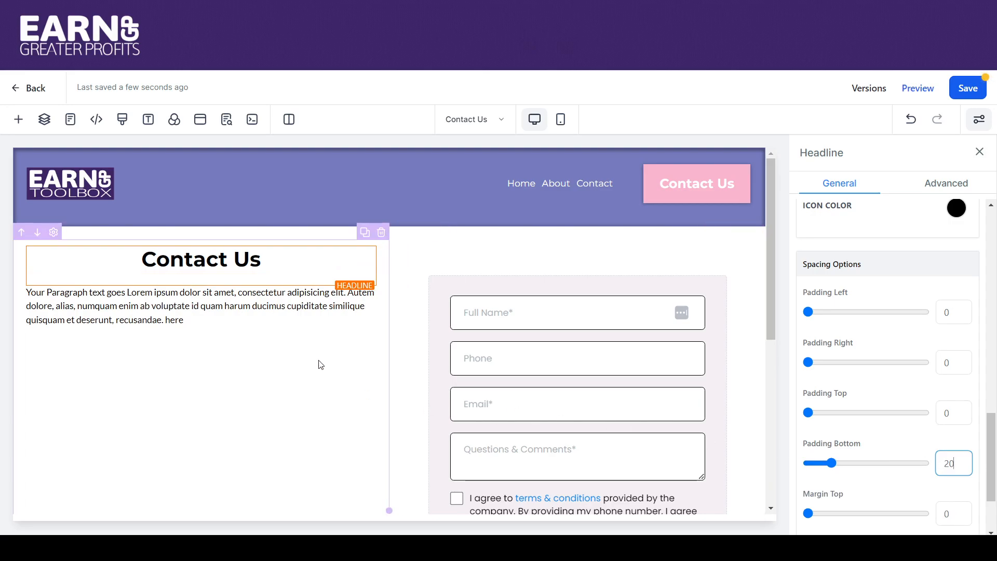
{"action": "left_click", "coordinate": [303, 351]}
{"action": "left_click_drag", "start_coordinate": [774, 261], "coordinate": [766, 226]}
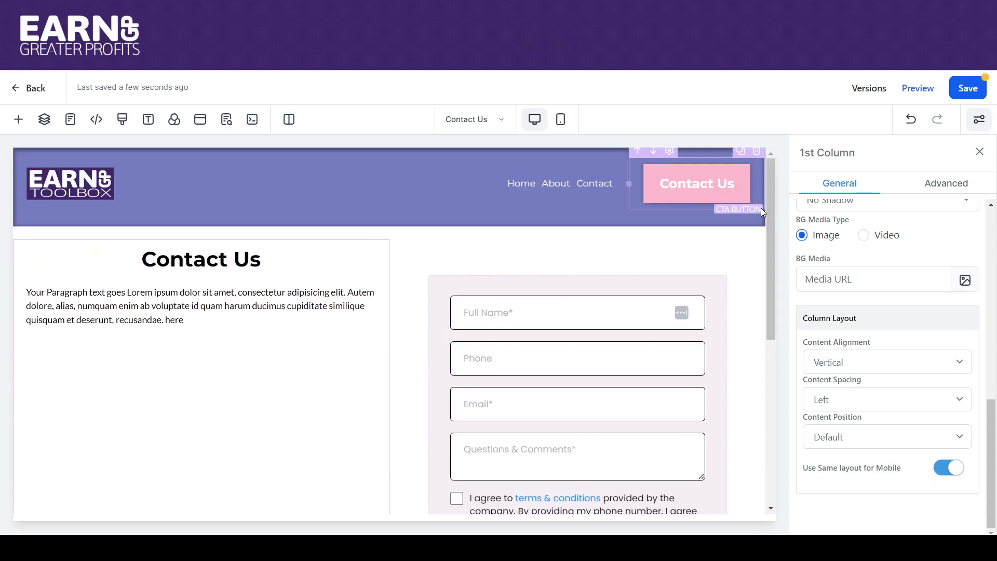
{"action": "left_click", "coordinate": [967, 92]}
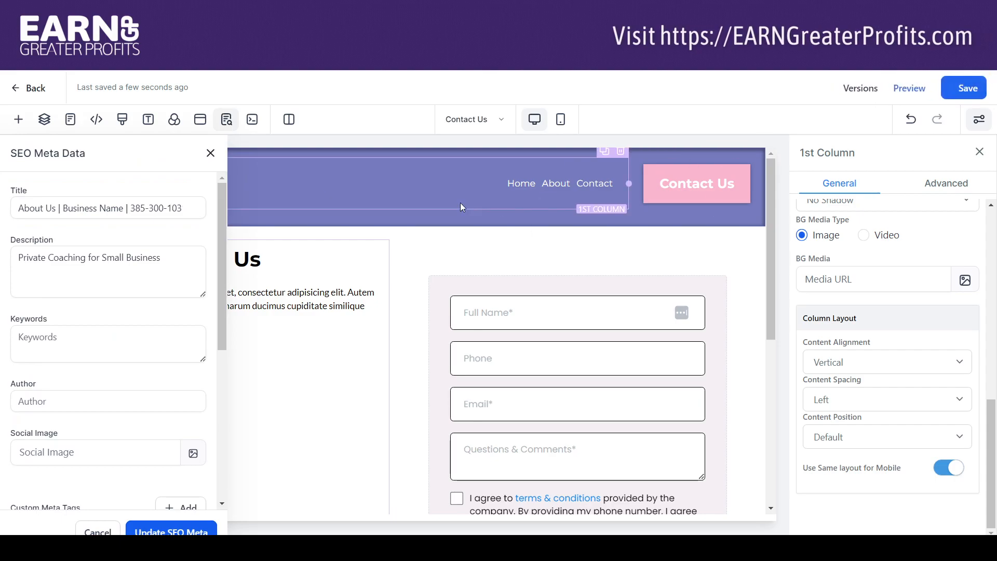
- Start the SEO title with "Contact Us", set the description to "Contact us for more information on our business coaching services.", and update the SEO data
{"action": "left_click", "coordinate": [41, 213]}
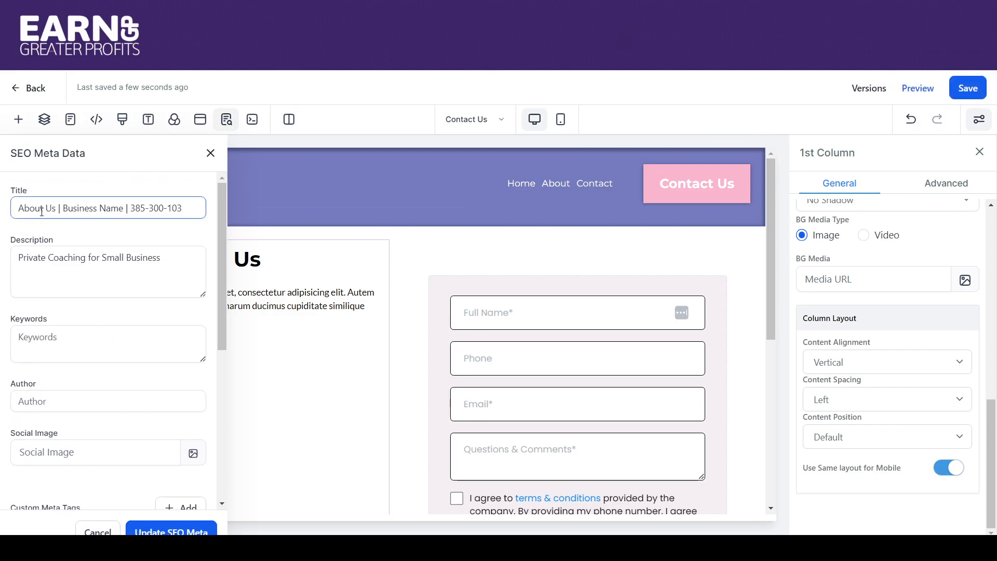
{"action": "type", "text": "Contact"}
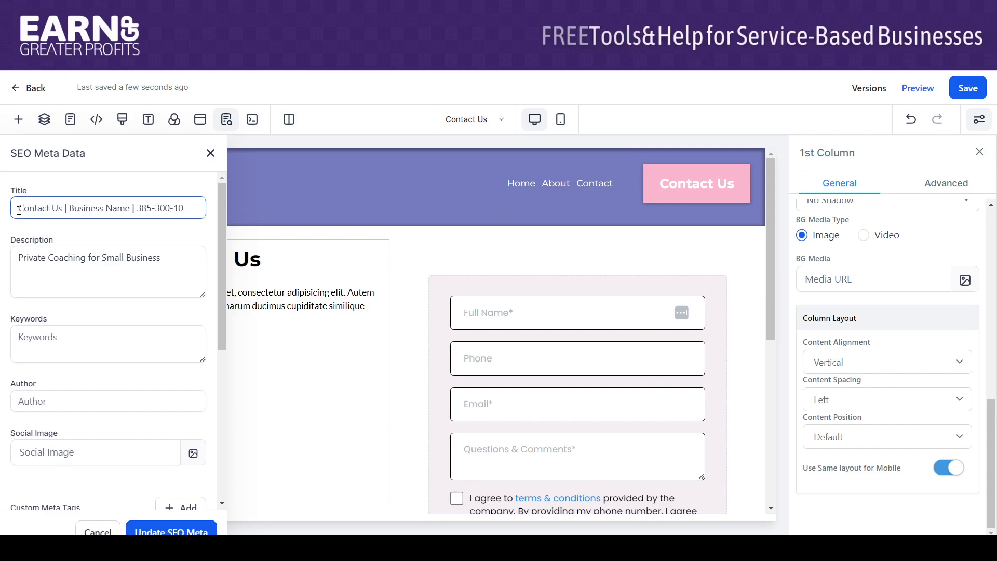
{"action": "left_click_drag", "start_coordinate": [161, 258], "coordinate": [6, 246]}
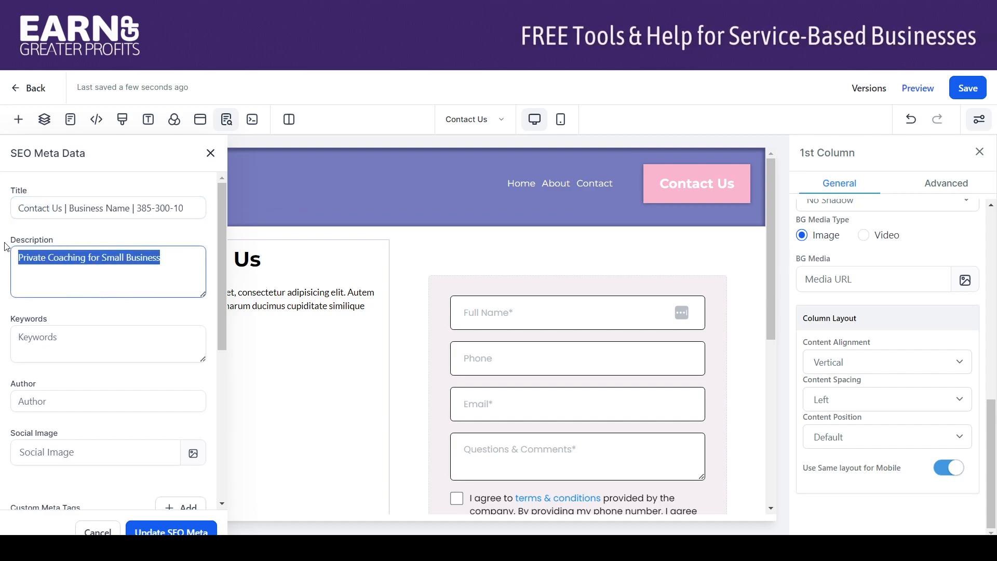
{"action": "type", "text": "Contact u"}
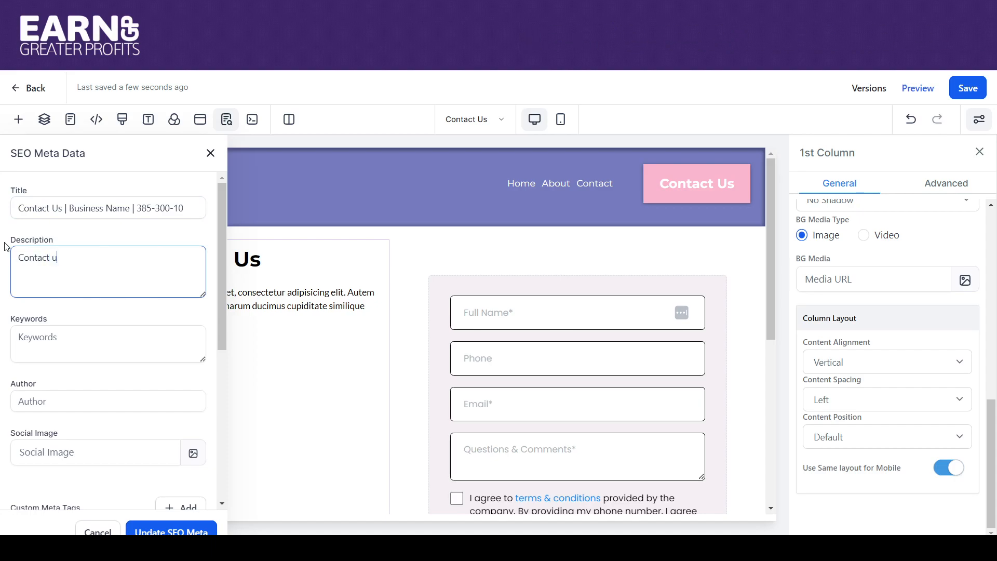
{"action": "type", "text": "s for more inf"}
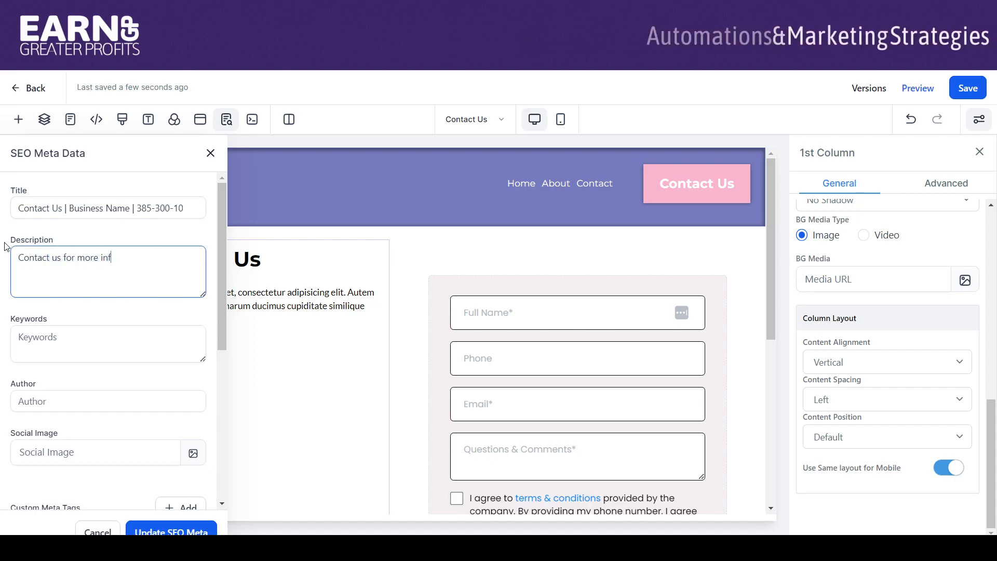
{"action": "type", "text": "ormation on our business coaching services."}
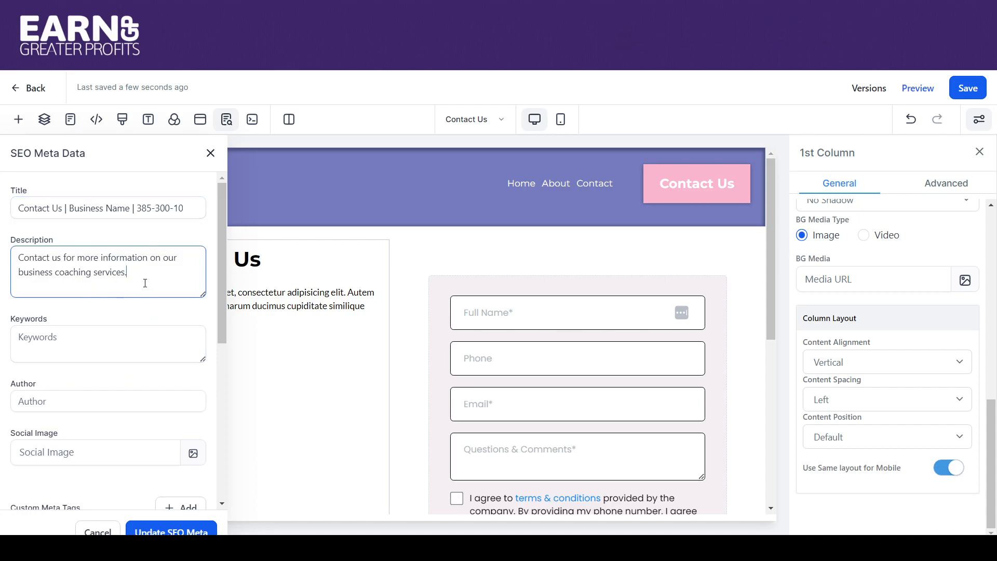
{"action": "left_click", "coordinate": [144, 531]}
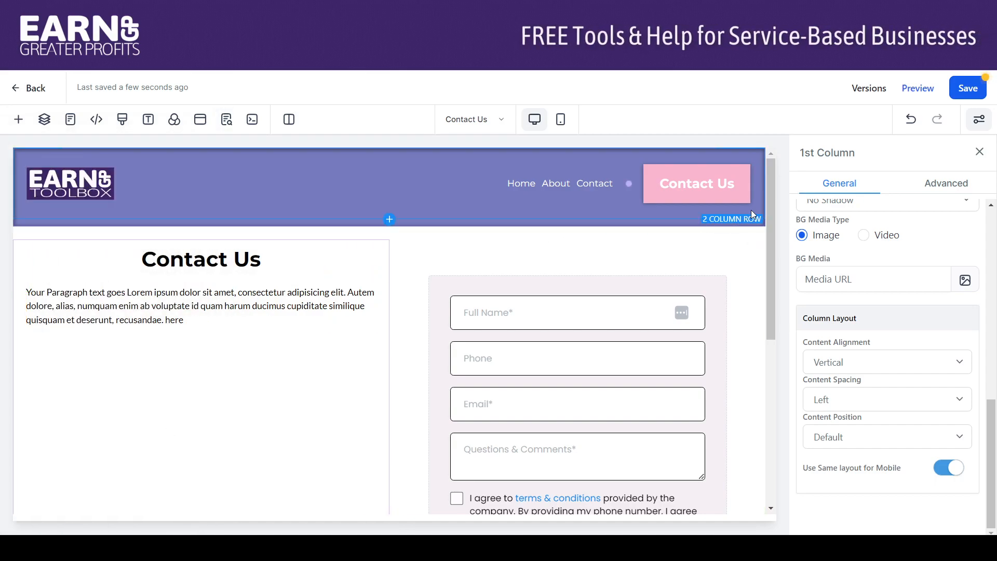
- Save the Contact Us page and return to the Test Website's page list
{"action": "left_click_drag", "start_coordinate": [771, 207], "coordinate": [761, 183]}
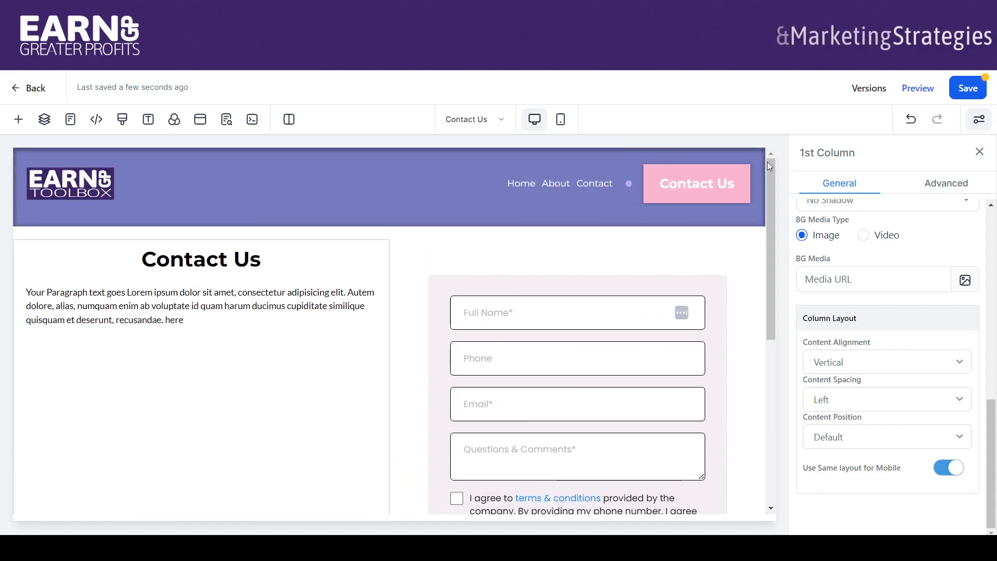
{"action": "left_click", "coordinate": [969, 88]}
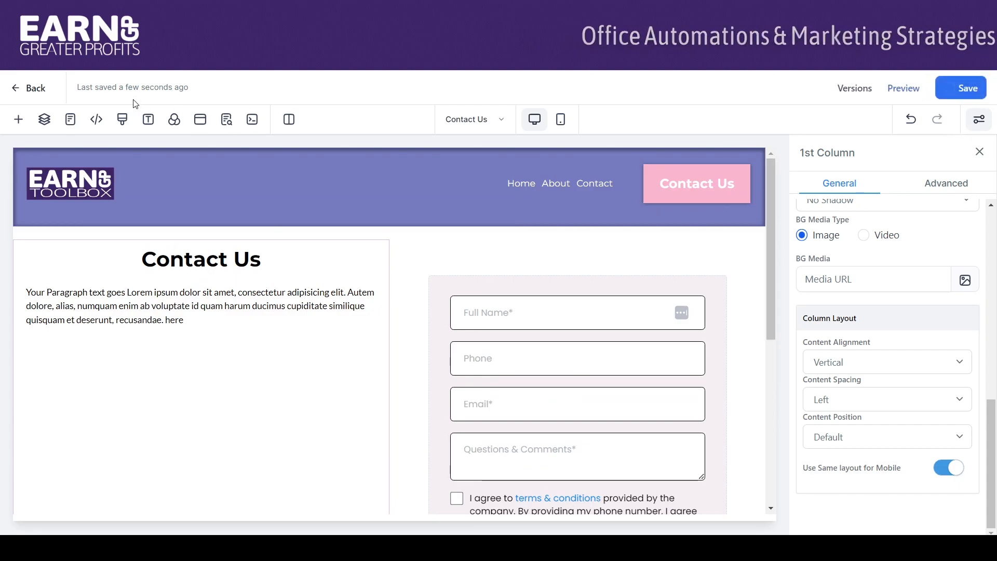
{"action": "left_click", "coordinate": [26, 93]}
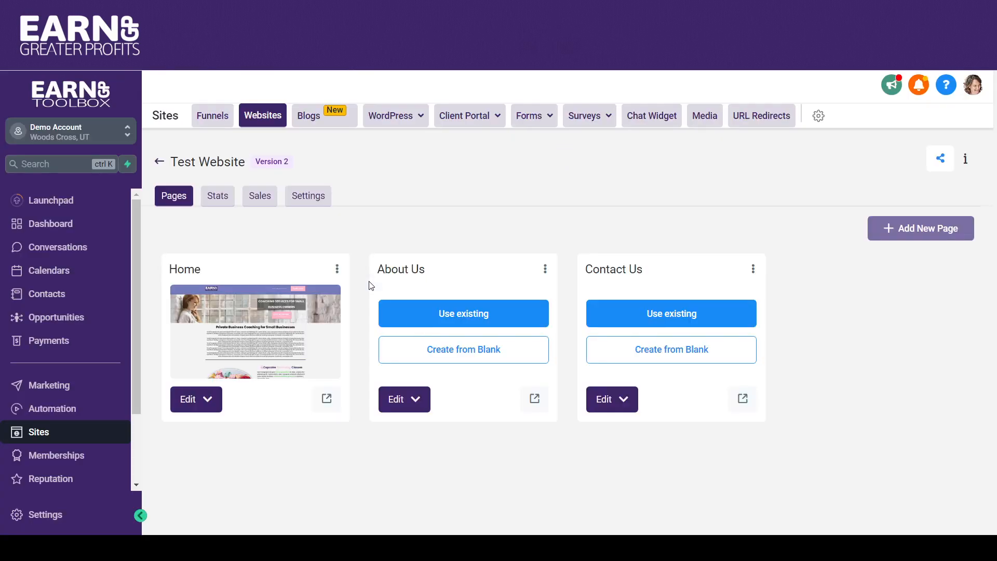
- Clone the Contact Us page into the current website
{"action": "left_click", "coordinate": [754, 269]}
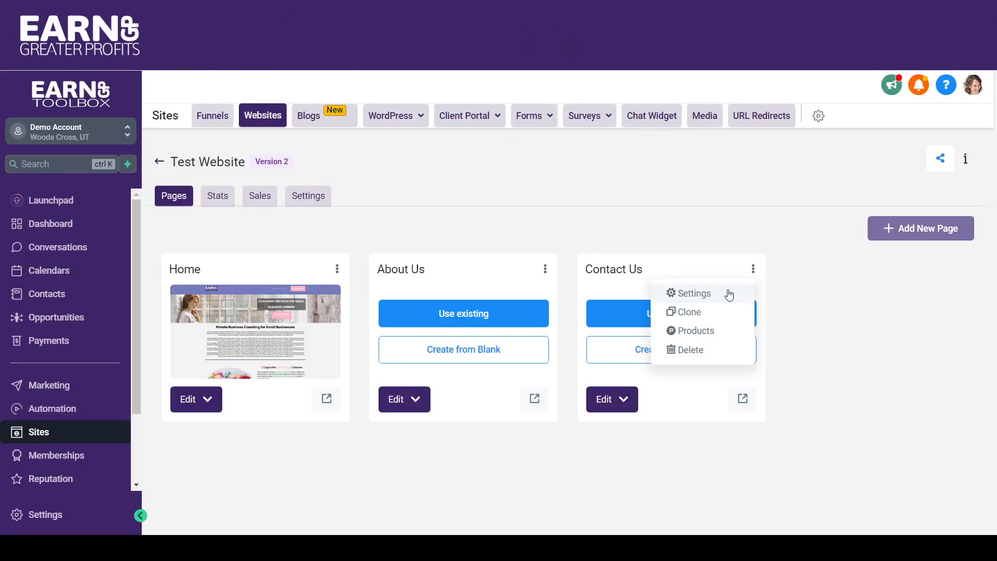
{"action": "left_click", "coordinate": [719, 312]}
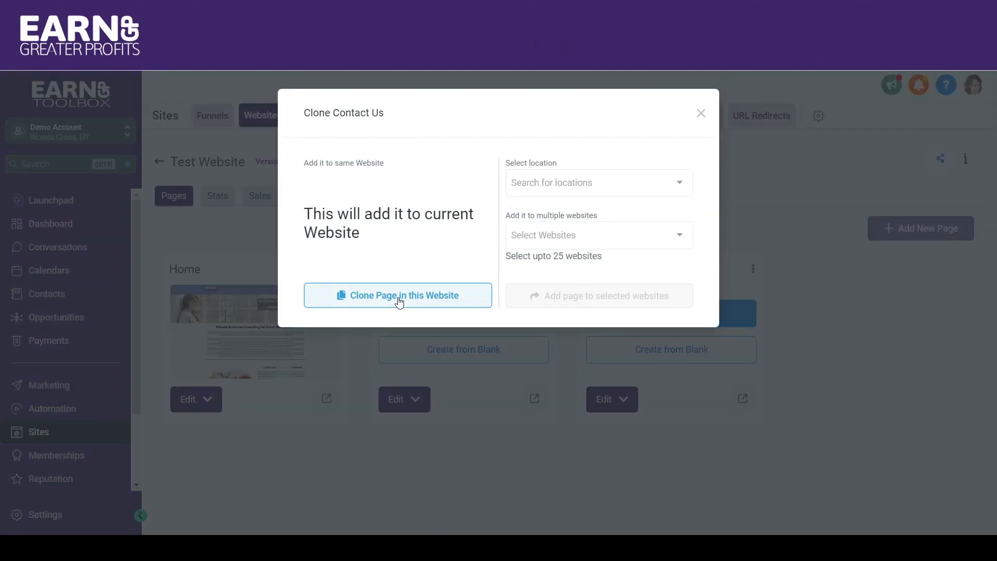
{"action": "left_click", "coordinate": [398, 298]}
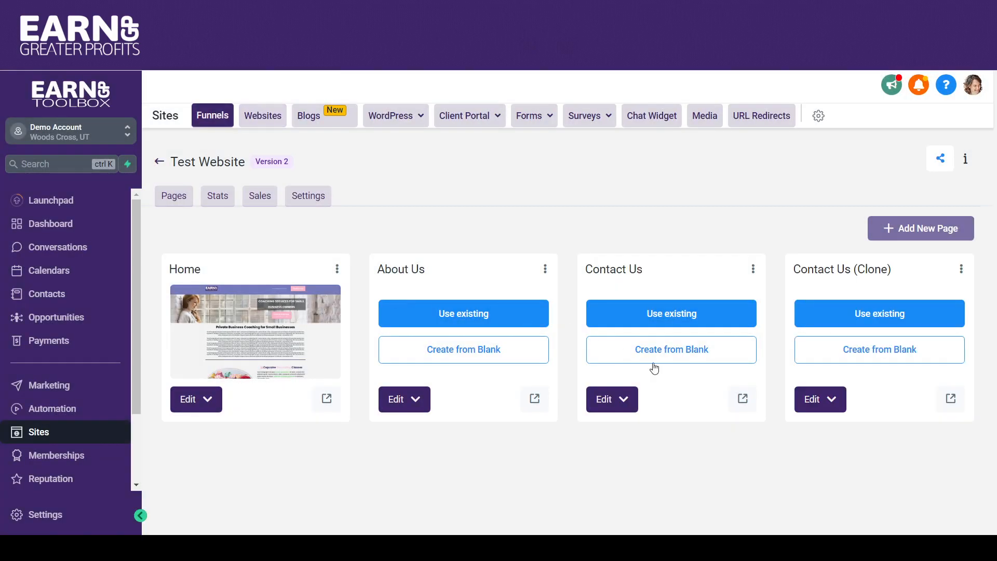
- Rename the cloned Contact Us page to "Service Page #1" with the path /service-1
{"action": "left_click", "coordinate": [961, 269]}
{"action": "left_click", "coordinate": [897, 293]}
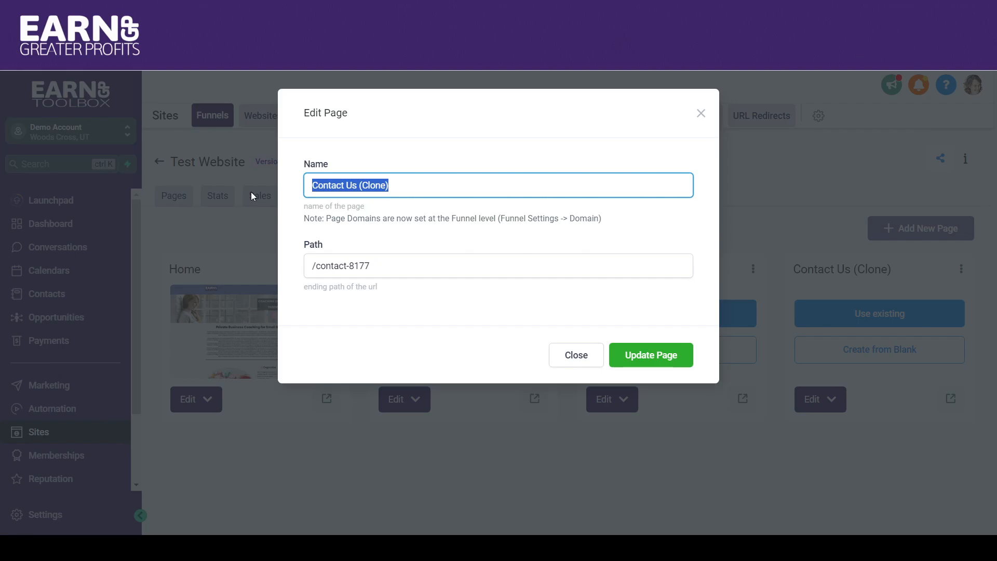
{"action": "type", "text": "Service Page #1"}
{"action": "left_click", "coordinate": [376, 268]}
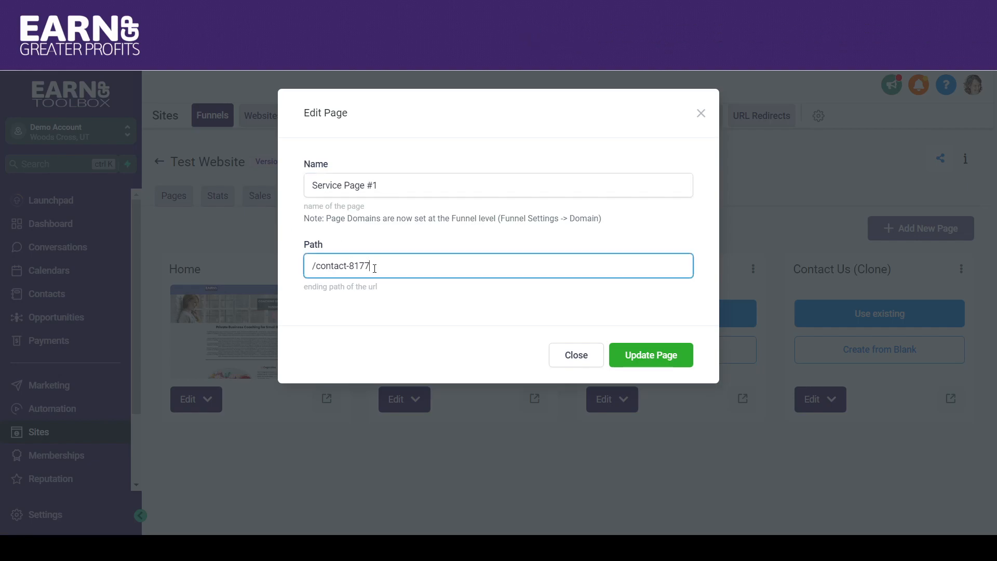
{"action": "type", "text": "ser"}
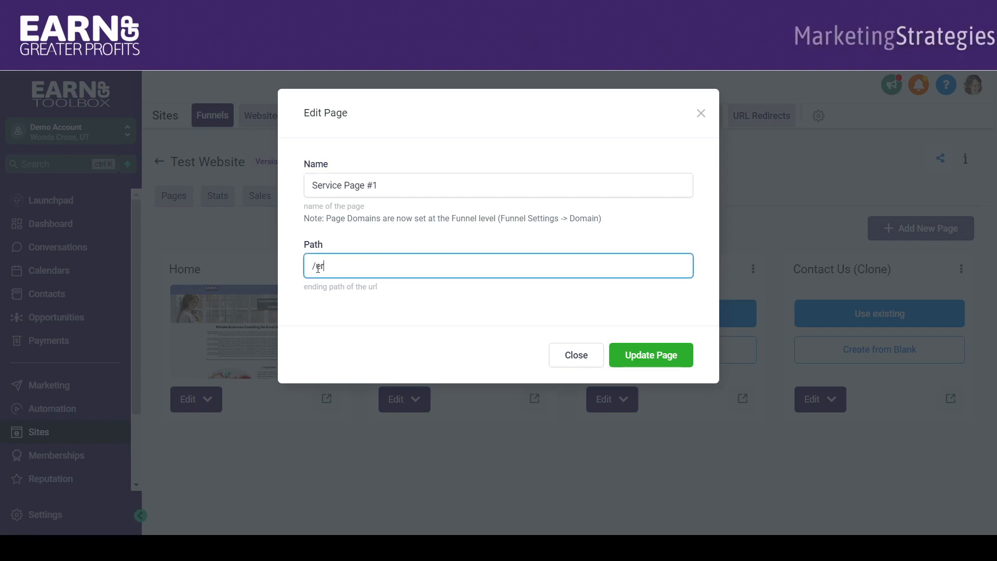
{"action": "type", "text": "vice-1"}
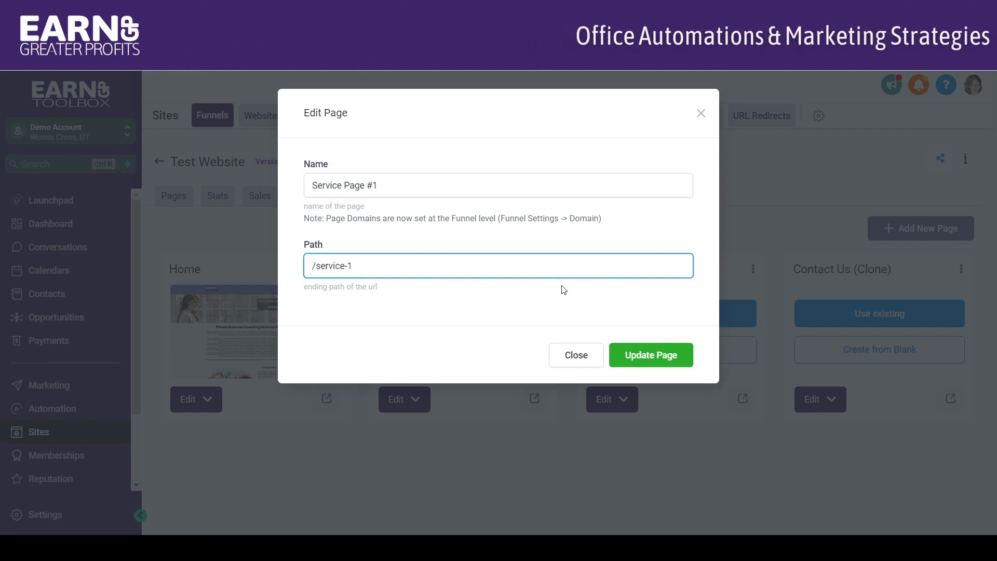
{"action": "left_click", "coordinate": [632, 355]}
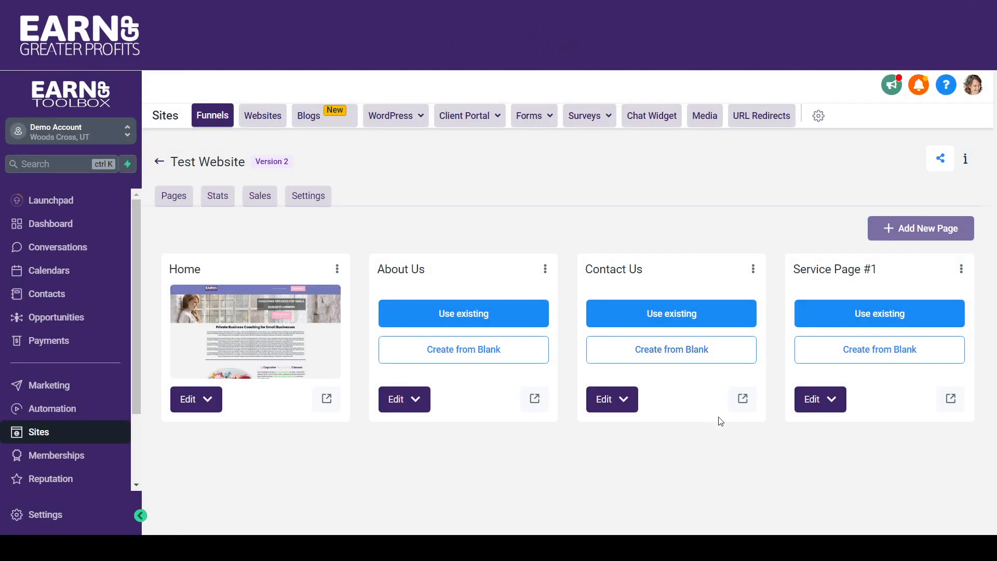
- Open Service Page #1 for editing and change its headline to "Service 1"
{"action": "left_click", "coordinate": [833, 405]}
{"action": "left_click", "coordinate": [826, 430]}
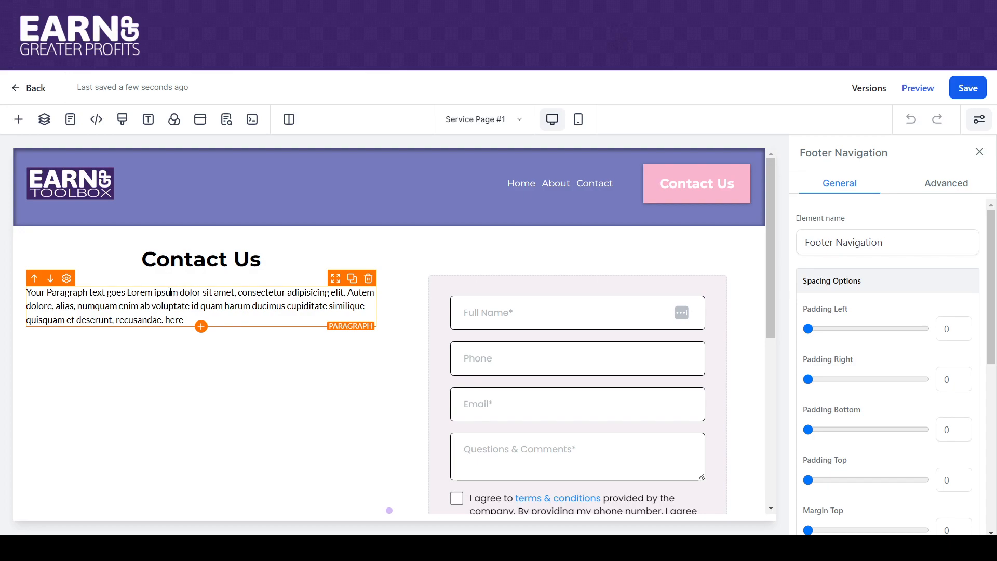
{"action": "left_click", "coordinate": [185, 259]}
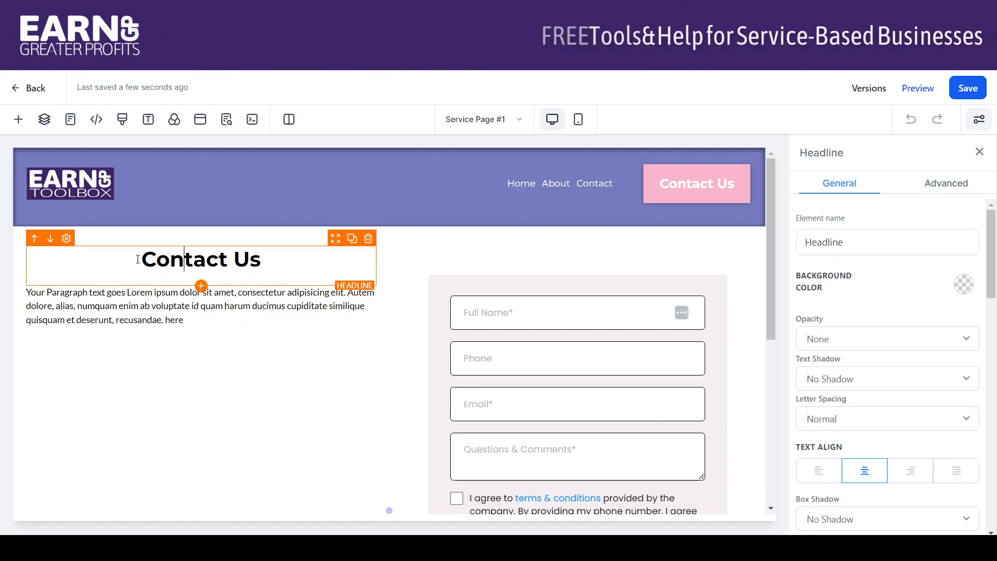
{"action": "left_click_drag", "start_coordinate": [138, 260], "coordinate": [312, 278]}
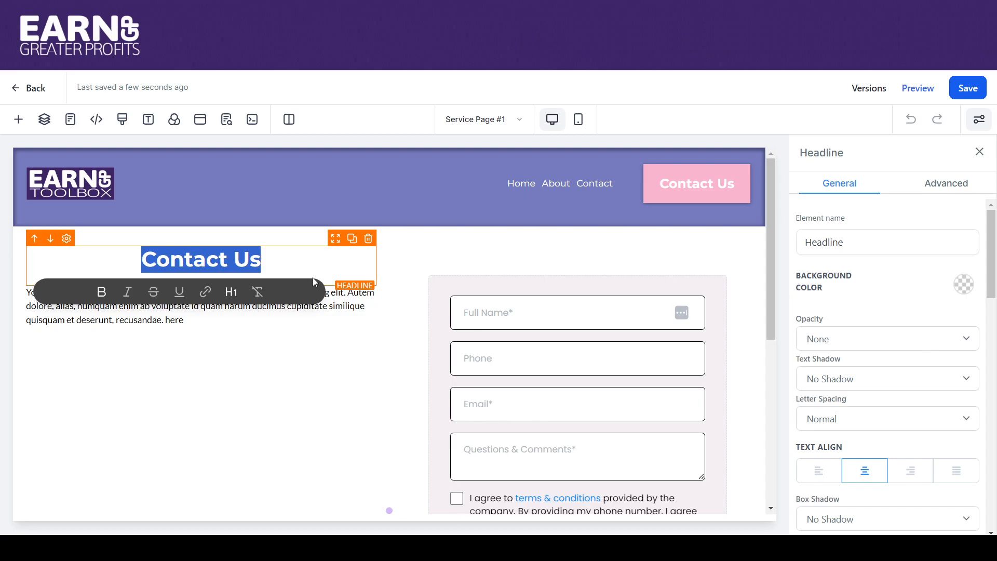
{"action": "type", "text": "Service"}
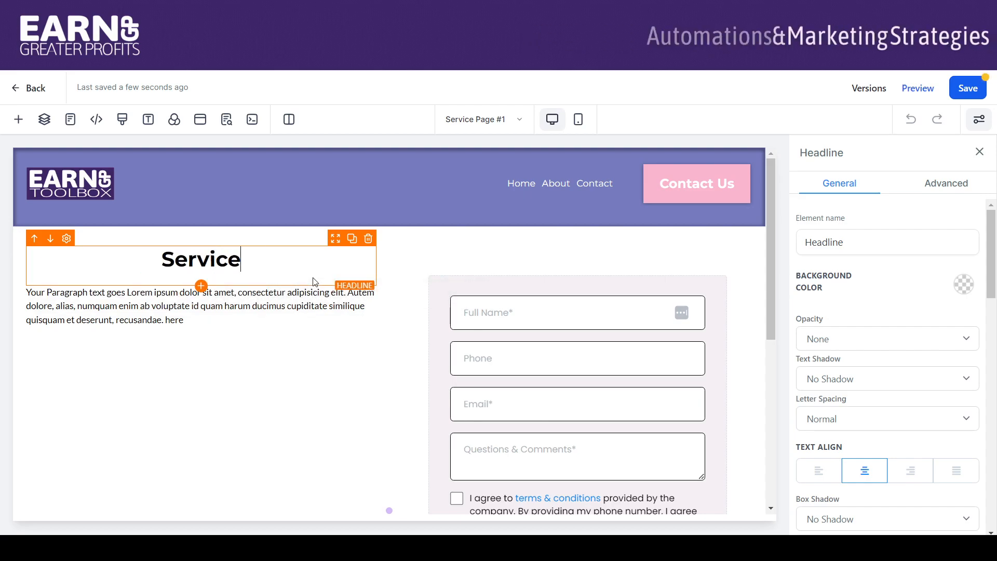
{"action": "type", "text": " 1"}
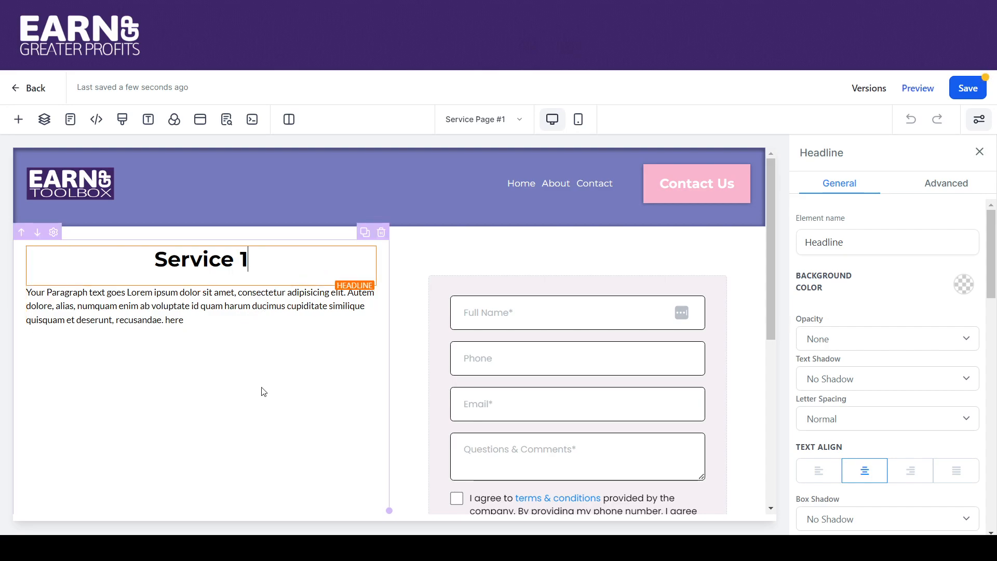
- Replace the contact form in the second column with an image element
{"action": "left_click", "coordinate": [519, 334]}
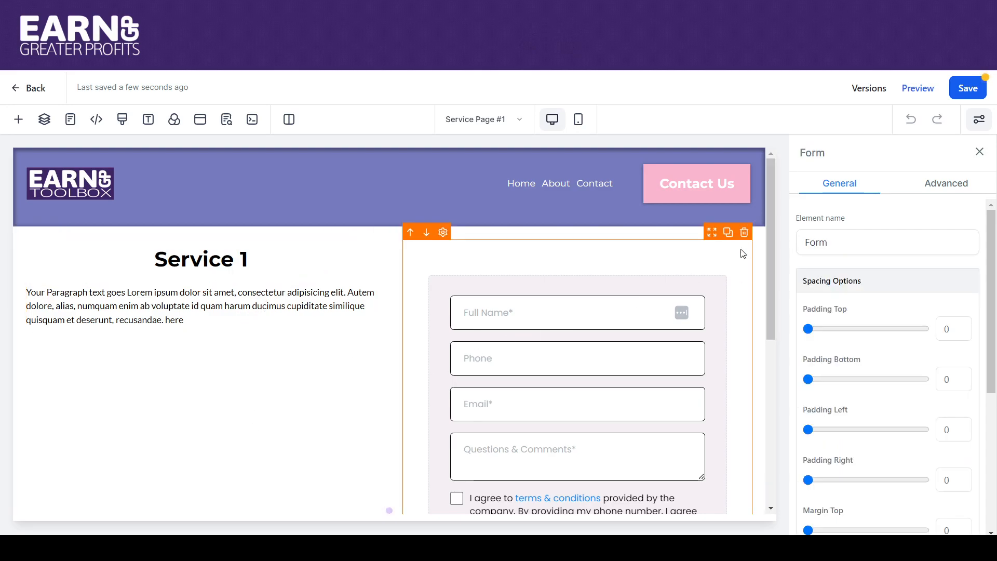
{"action": "left_click", "coordinate": [744, 233]}
{"action": "left_click", "coordinate": [579, 298]}
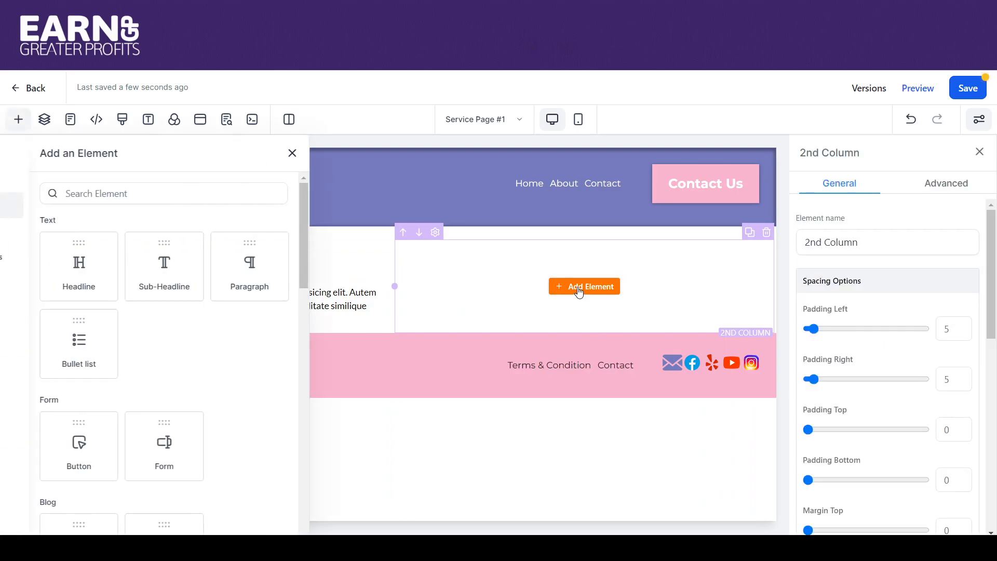
{"action": "left_click_drag", "start_coordinate": [382, 267], "coordinate": [395, 360]}
{"action": "left_click_drag", "start_coordinate": [356, 329], "coordinate": [581, 292]}
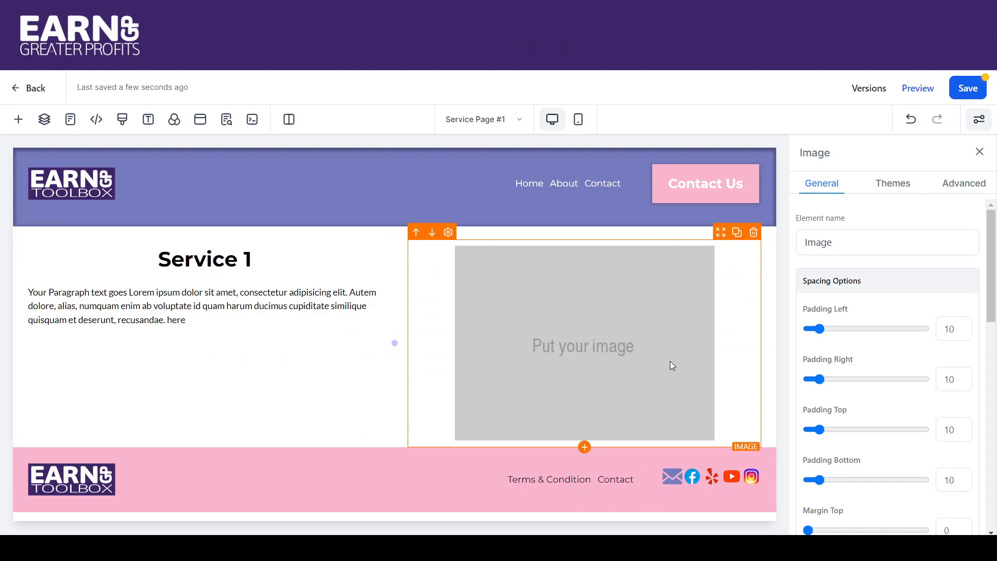
- Set the new image element to LandscapeYard43.jpg from the media library
{"action": "left_click_drag", "start_coordinate": [993, 267], "coordinate": [993, 414]}
{"action": "left_click", "coordinate": [954, 394]}
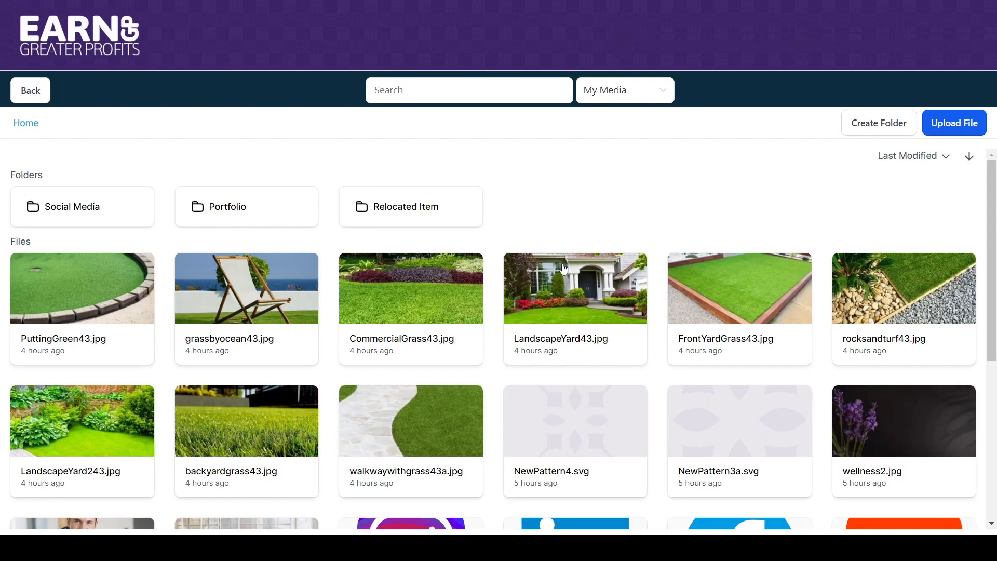
{"action": "left_click", "coordinate": [568, 294]}
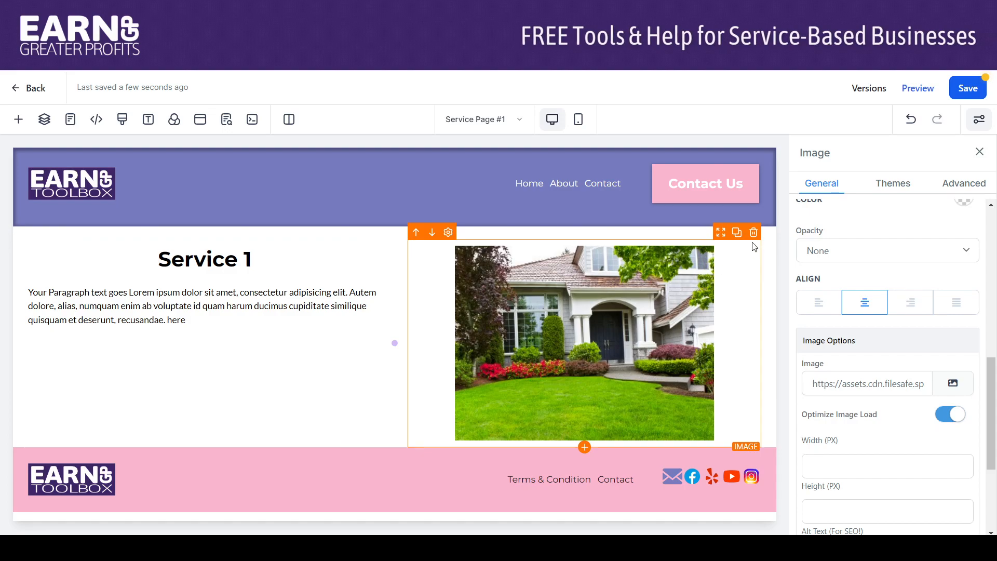
- Duplicate the Service 1 row and move the copy's image into its first column above the headline
{"action": "left_click", "coordinate": [769, 252]}
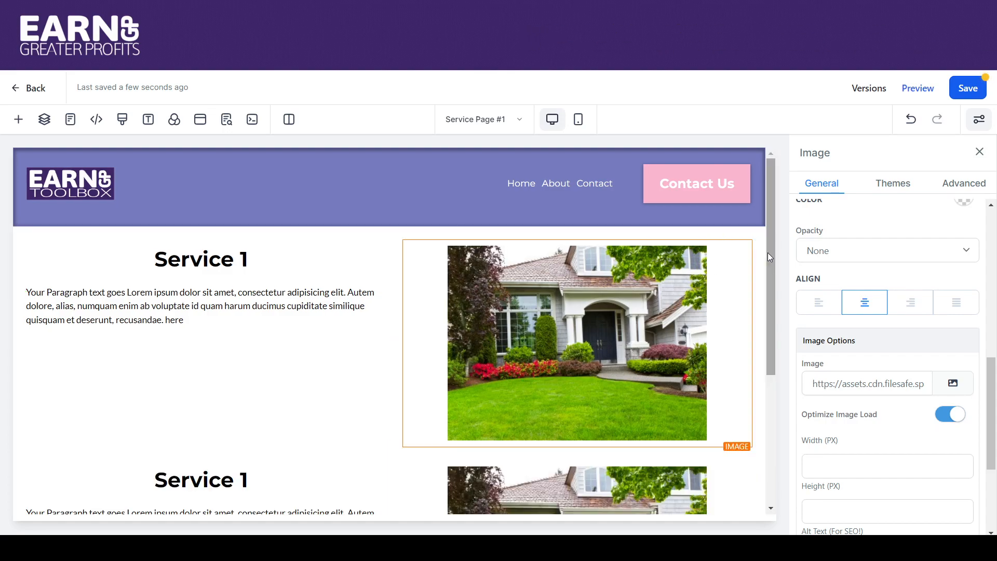
{"action": "scroll", "coordinate": [772, 261], "scroll_direction": "down", "scroll_amount": 4}
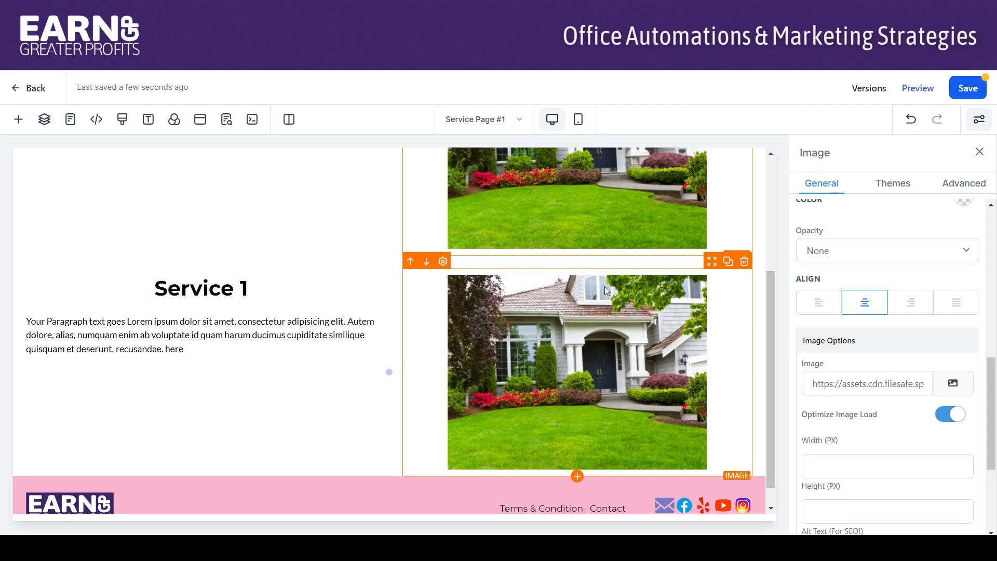
{"action": "left_click_drag", "start_coordinate": [716, 278], "coordinate": [297, 254]}
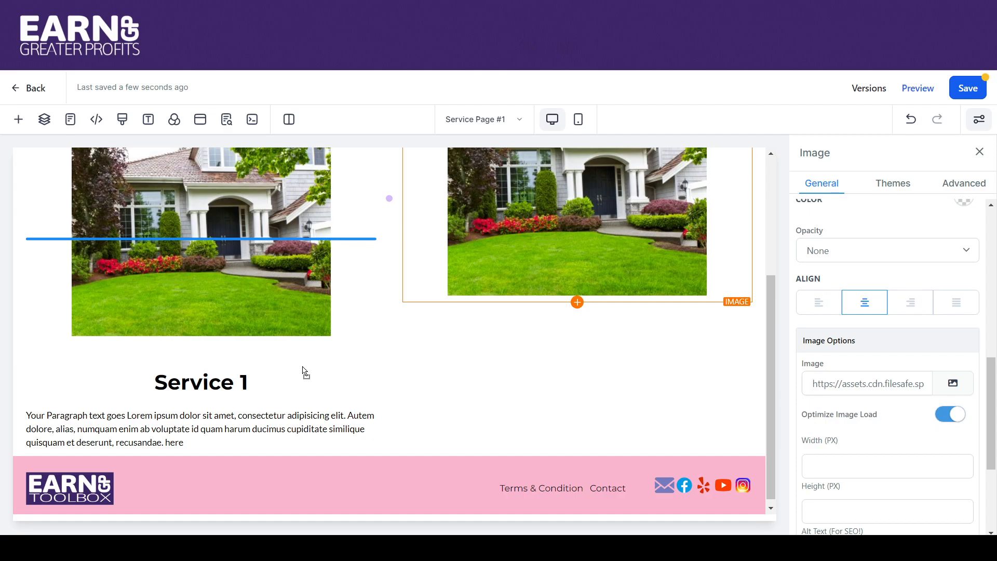
{"action": "left_click_drag", "start_coordinate": [304, 370], "coordinate": [298, 383]}
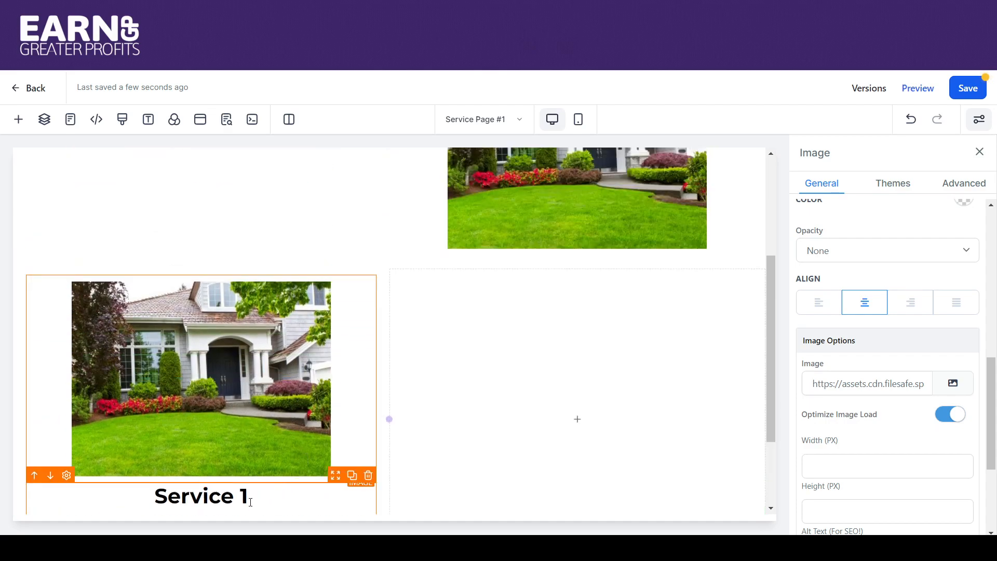
- Move the duplicated row's headline and paragraph into its second column, with the paragraph below the headline, and save the page
{"action": "left_click_drag", "start_coordinate": [337, 485], "coordinate": [487, 392]}
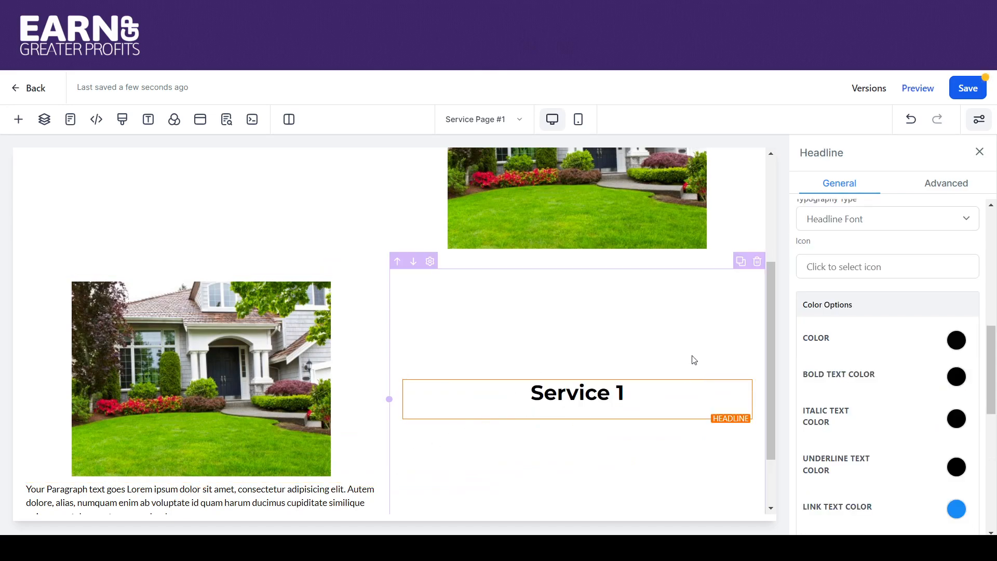
{"action": "left_click_drag", "start_coordinate": [772, 307], "coordinate": [766, 369]}
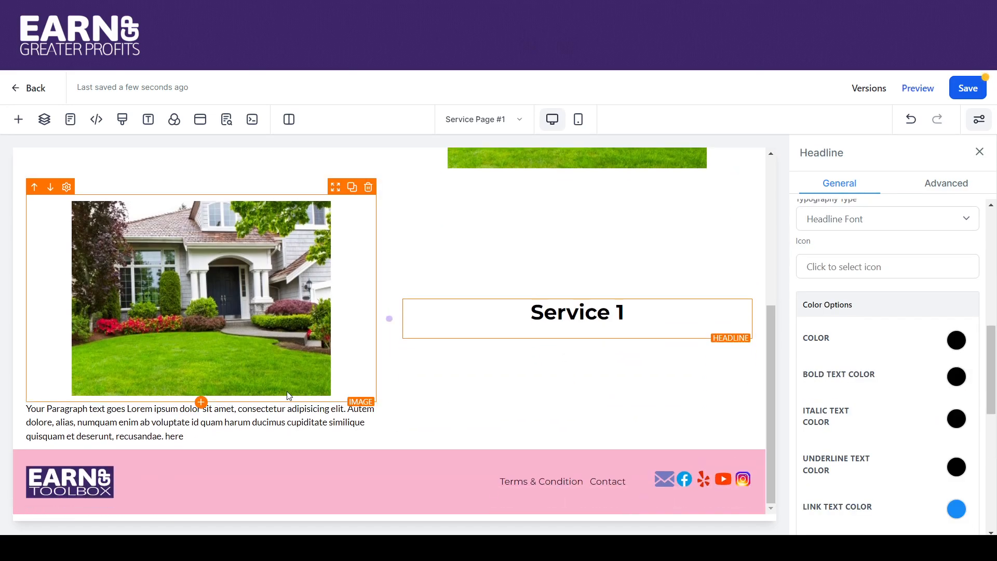
{"action": "left_click_drag", "start_coordinate": [335, 398], "coordinate": [611, 367]}
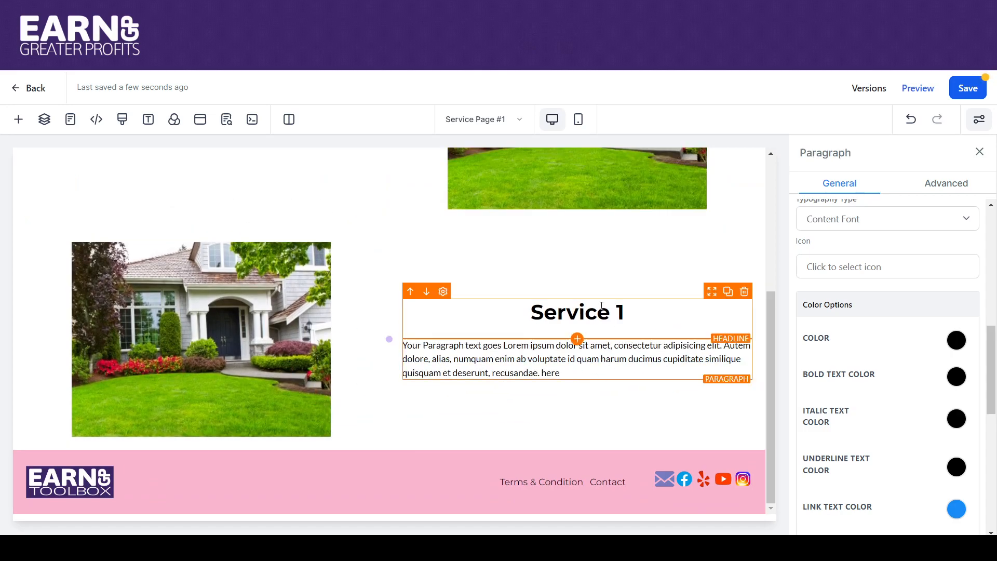
{"action": "left_click_drag", "start_coordinate": [769, 301], "coordinate": [764, 176]}
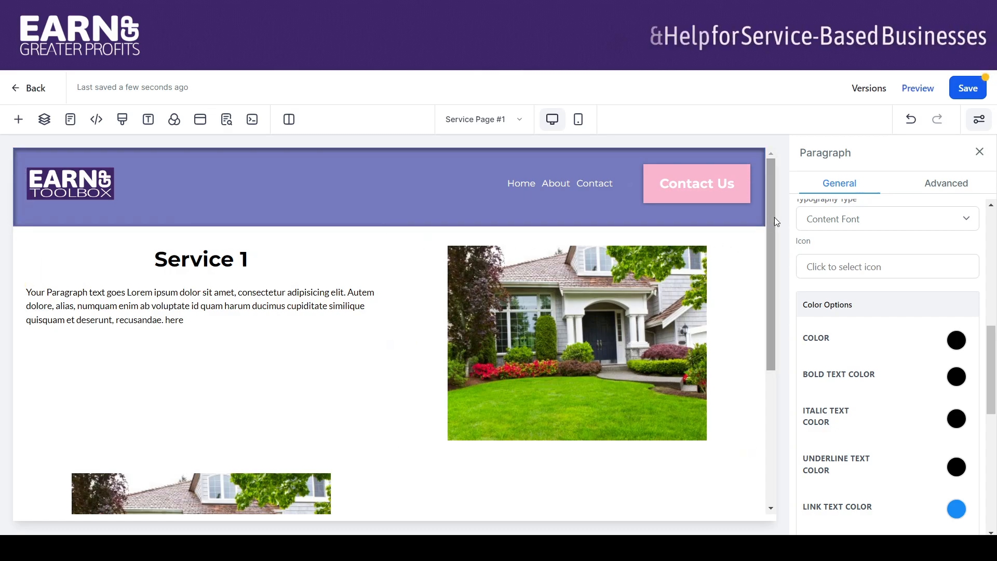
{"action": "mouse_move", "coordinate": [771, 217]}
{"action": "left_mouse_down"}
{"action": "mouse_move", "coordinate": [770, 348]}
{"action": "mouse_move", "coordinate": [771, 197]}
{"action": "left_mouse_up"}
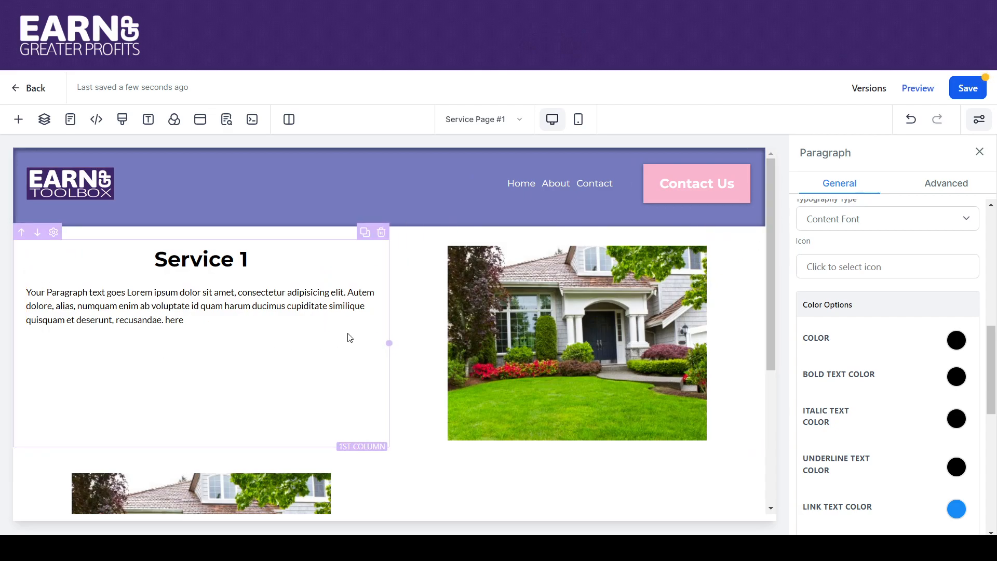
{"action": "left_click", "coordinate": [972, 89]}
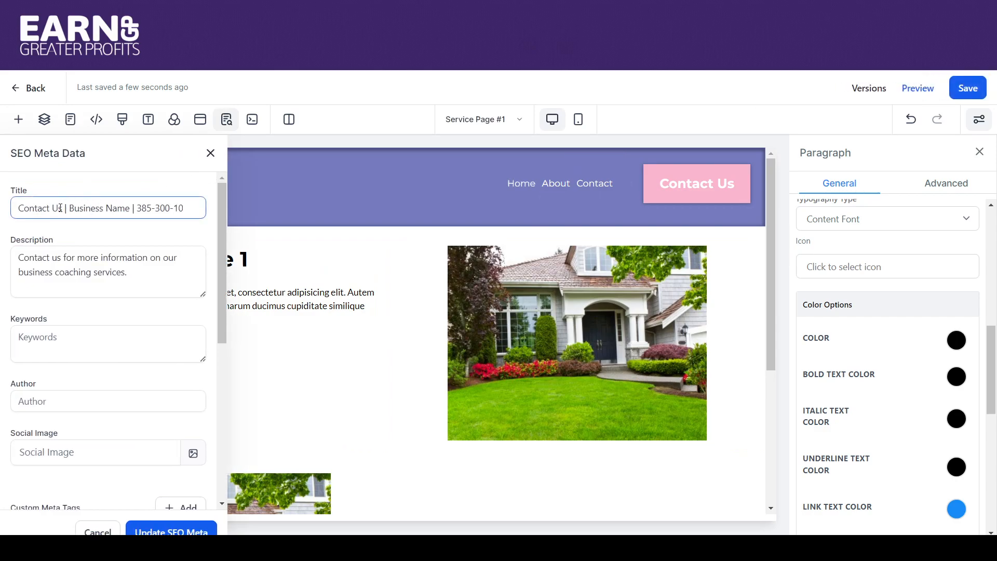
- Replace "Contact Us" with "Service #1" at the start of the SEO title and update the SEO data
{"action": "type", "text": "Service"}
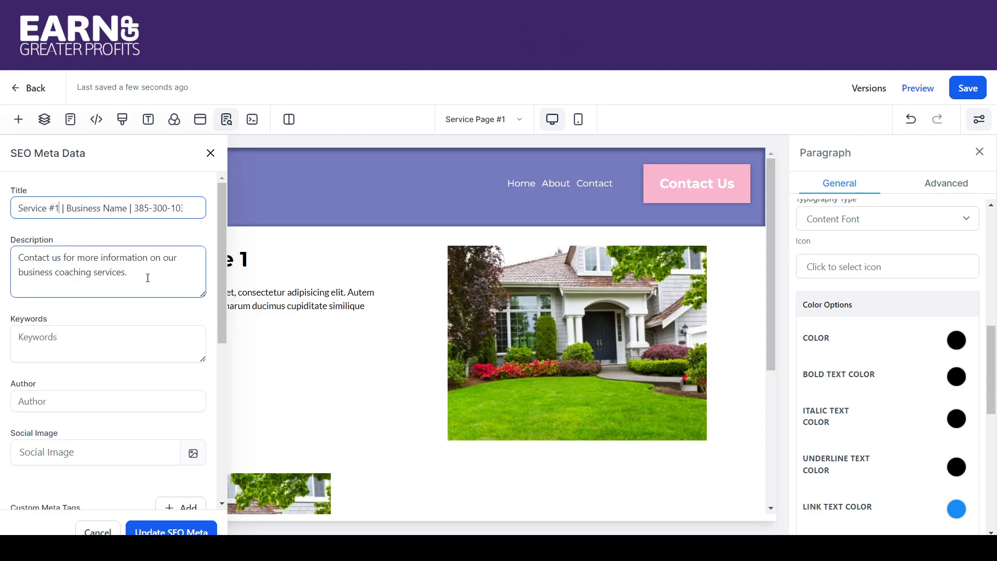
{"action": "left_click_drag", "start_coordinate": [149, 278], "coordinate": [46, 250]}
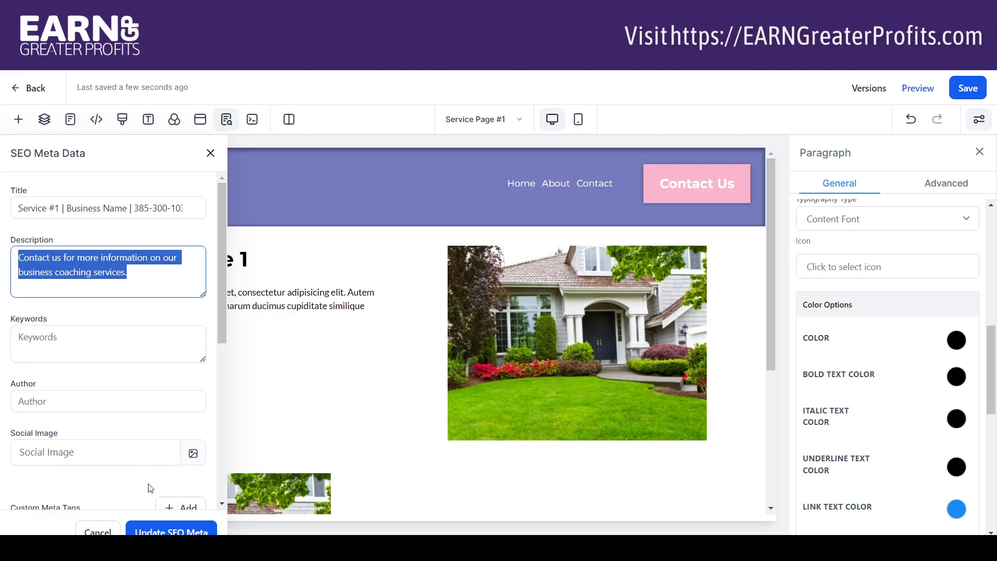
{"action": "left_click", "coordinate": [155, 530]}
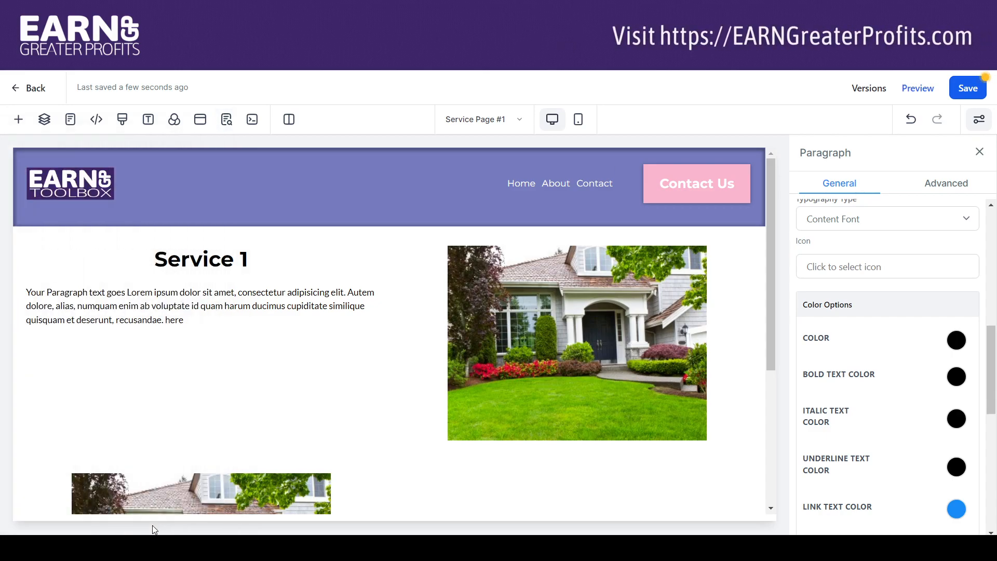
- Save Service Page #1 and switch to editing the website's Home page
{"action": "left_click", "coordinate": [968, 88]}
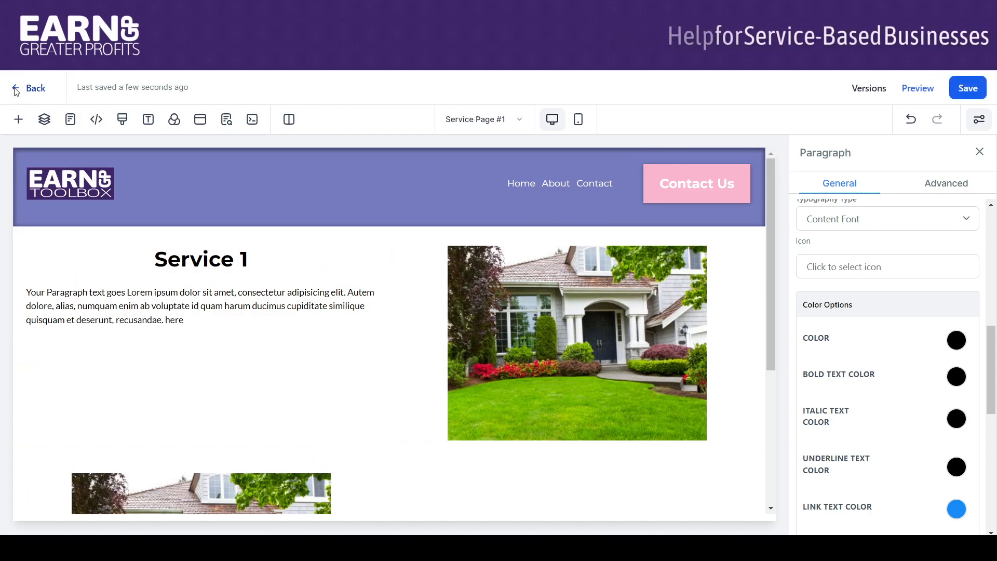
{"action": "left_click", "coordinate": [16, 89]}
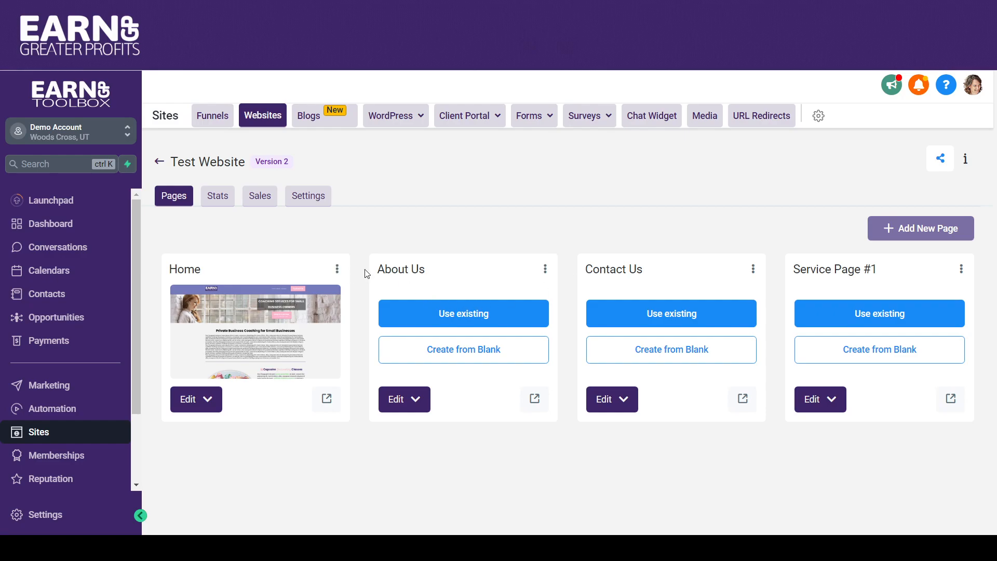
{"action": "left_click", "coordinate": [290, 334]}
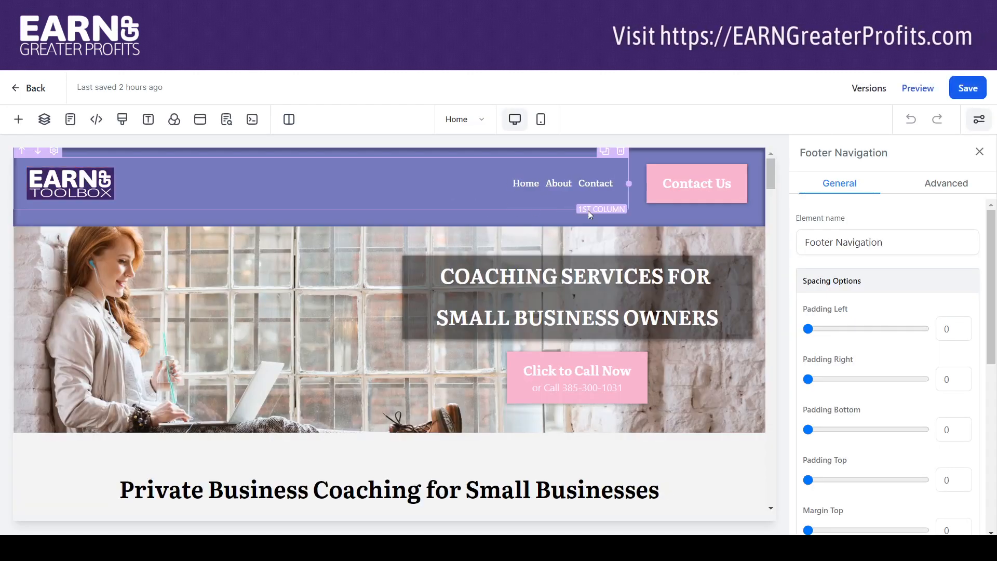
- Link the navigation menu's About item to the About Us page instead of a website URL
{"action": "mouse_move", "coordinate": [558, 188]}
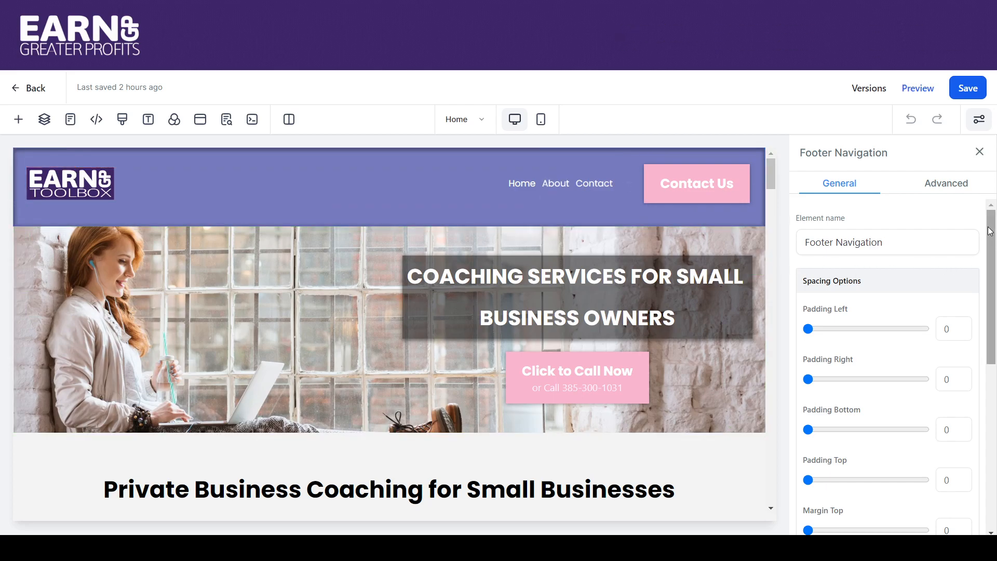
{"action": "left_click", "coordinate": [598, 186]}
{"action": "left_click_drag", "start_coordinate": [994, 238], "coordinate": [994, 326]}
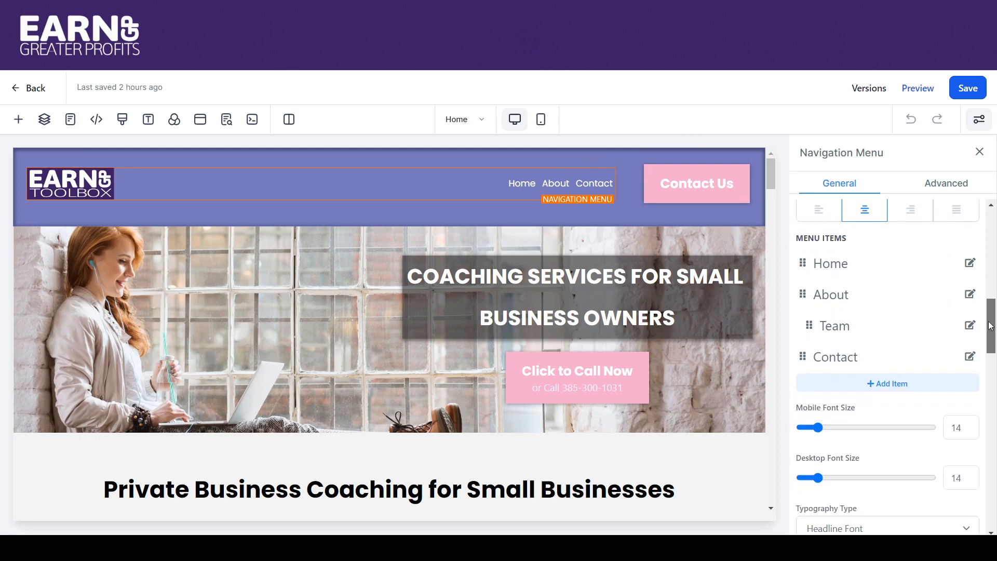
{"action": "left_click", "coordinate": [969, 294]}
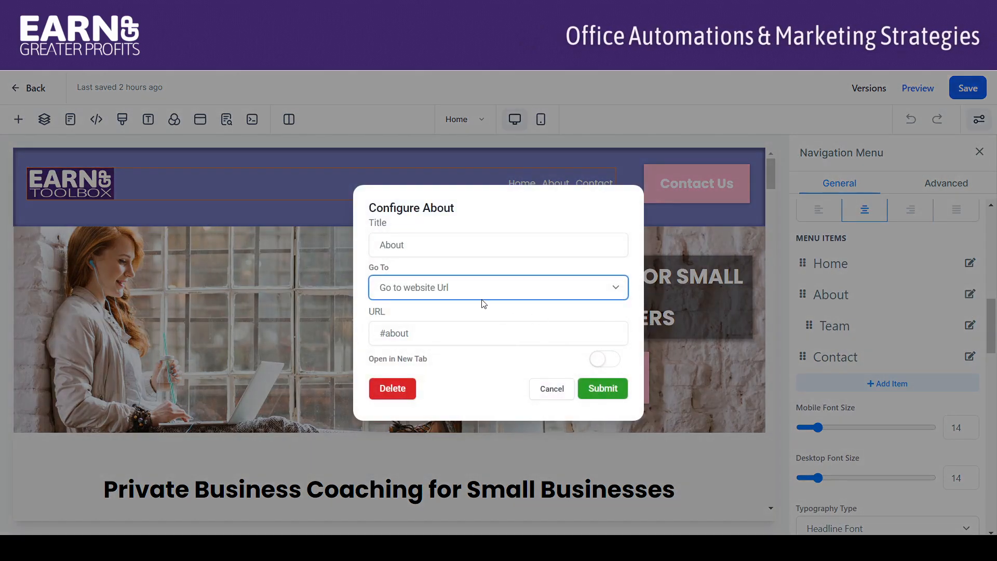
{"action": "left_click", "coordinate": [461, 322]}
{"action": "left_click", "coordinate": [460, 334]}
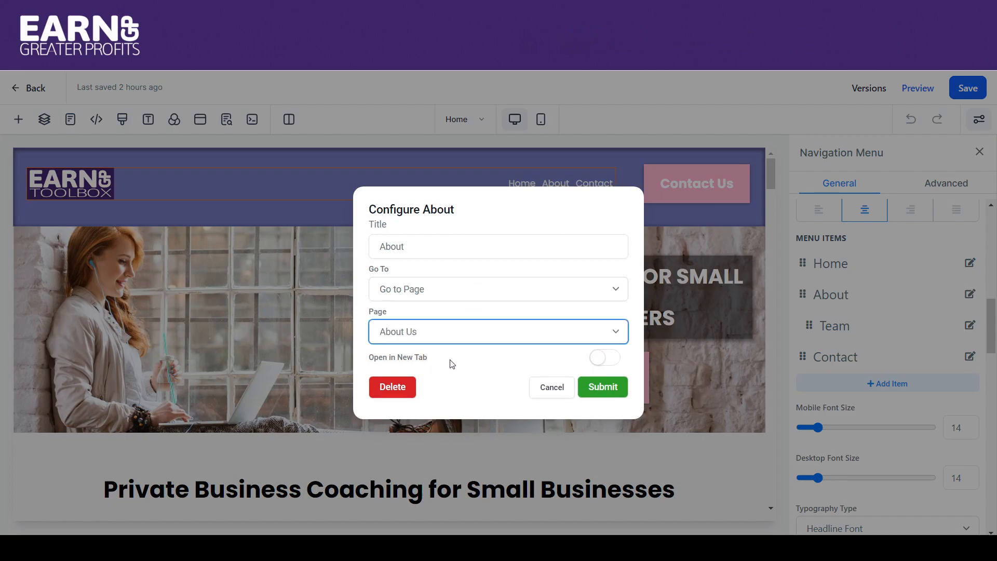
{"action": "left_click", "coordinate": [592, 387]}
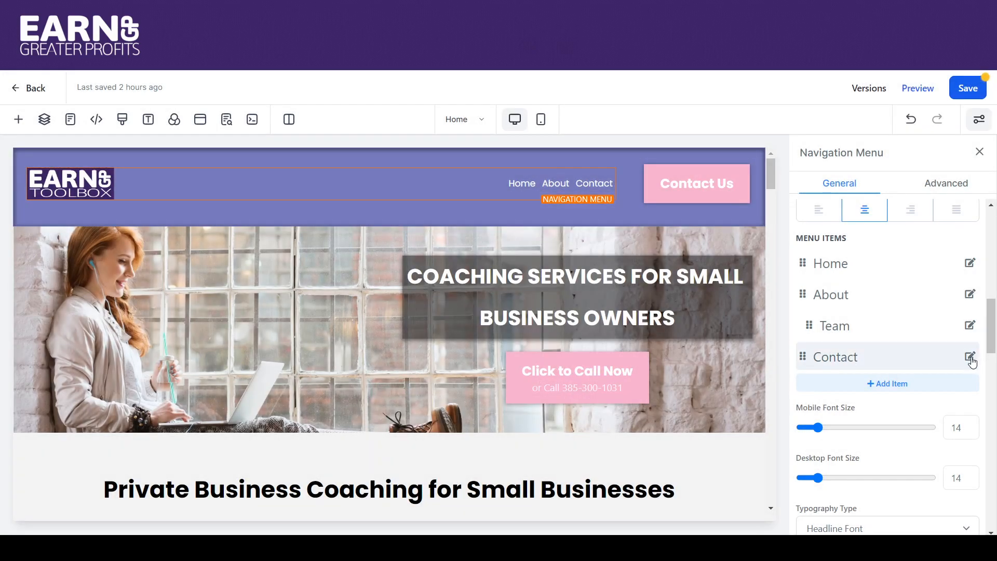
- Link the Contact menu item to the Contact Us page and turn off opening in a new tab
{"action": "left_click", "coordinate": [971, 358]}
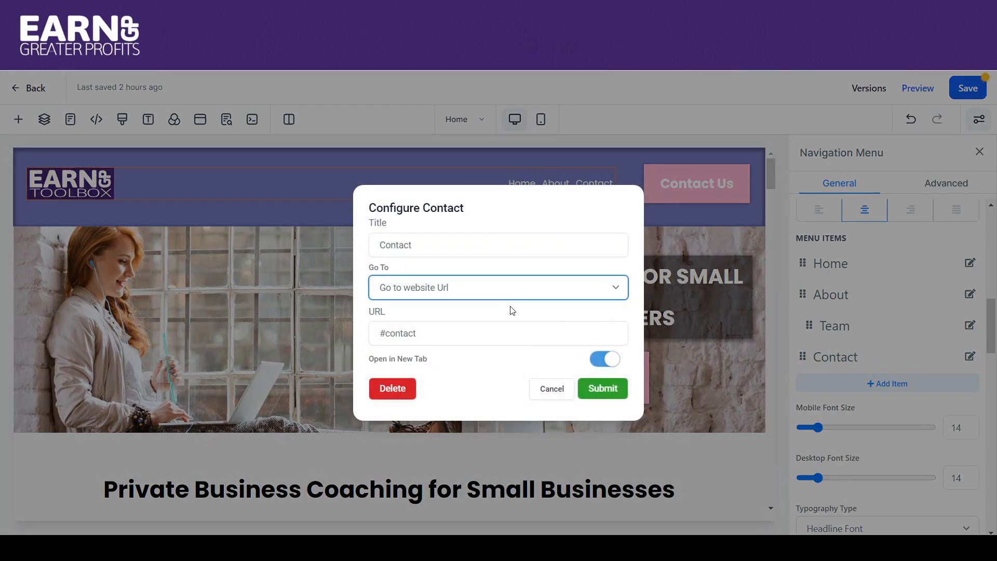
{"action": "left_click", "coordinate": [512, 316]}
{"action": "left_click", "coordinate": [505, 337]}
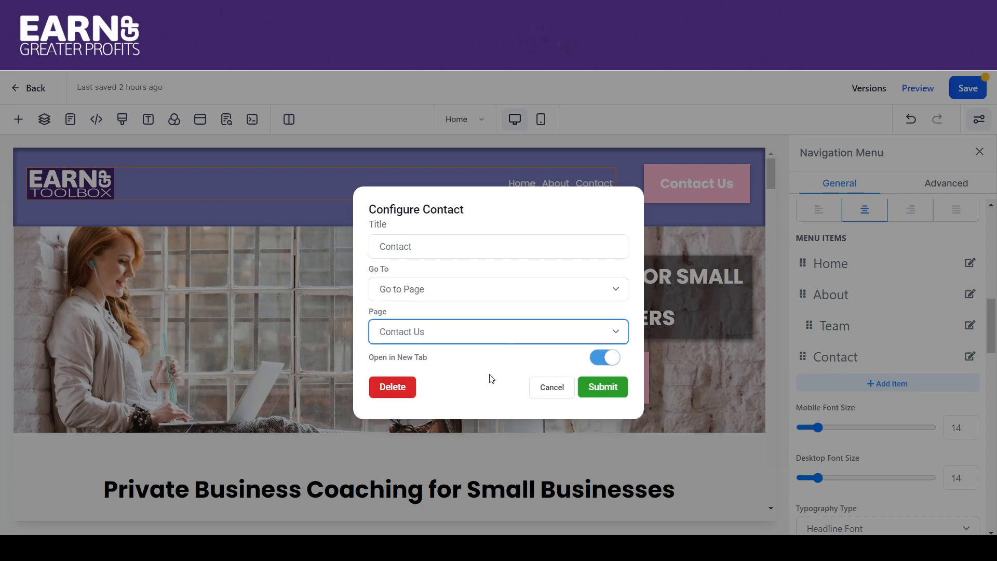
{"action": "left_click", "coordinate": [598, 360]}
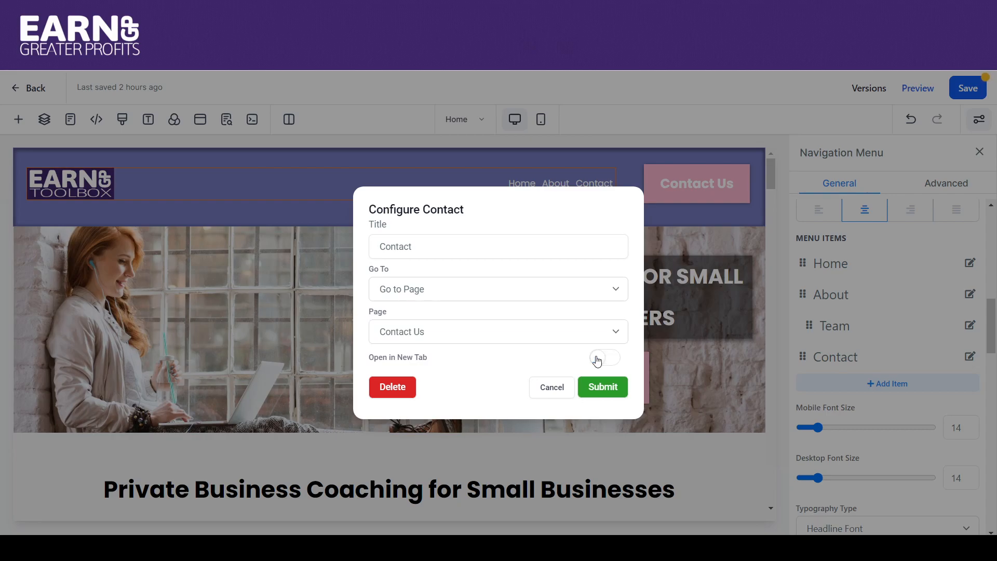
{"action": "left_click", "coordinate": [599, 390]}
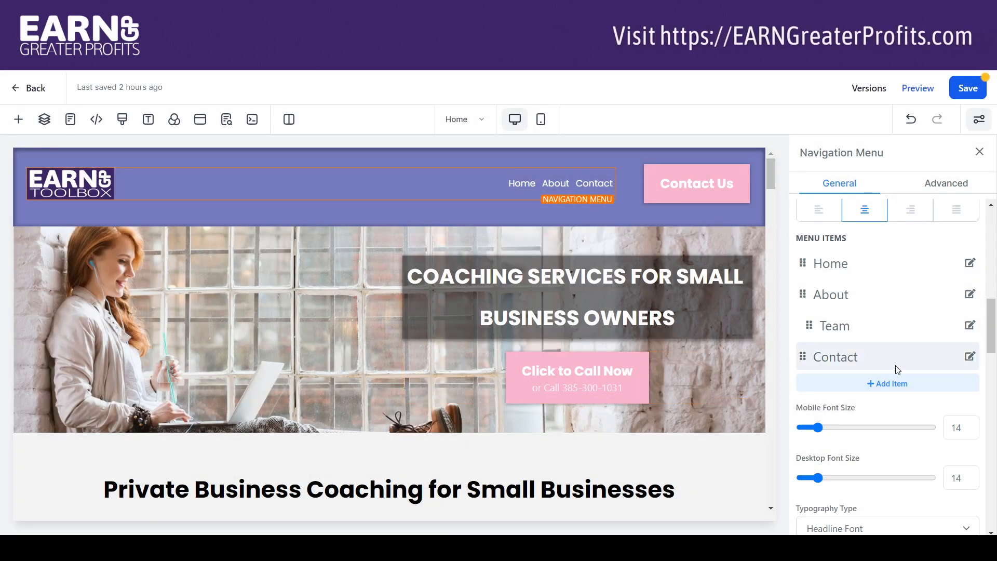
- Rename the Team menu item as "Services"
{"action": "left_click", "coordinate": [971, 327]}
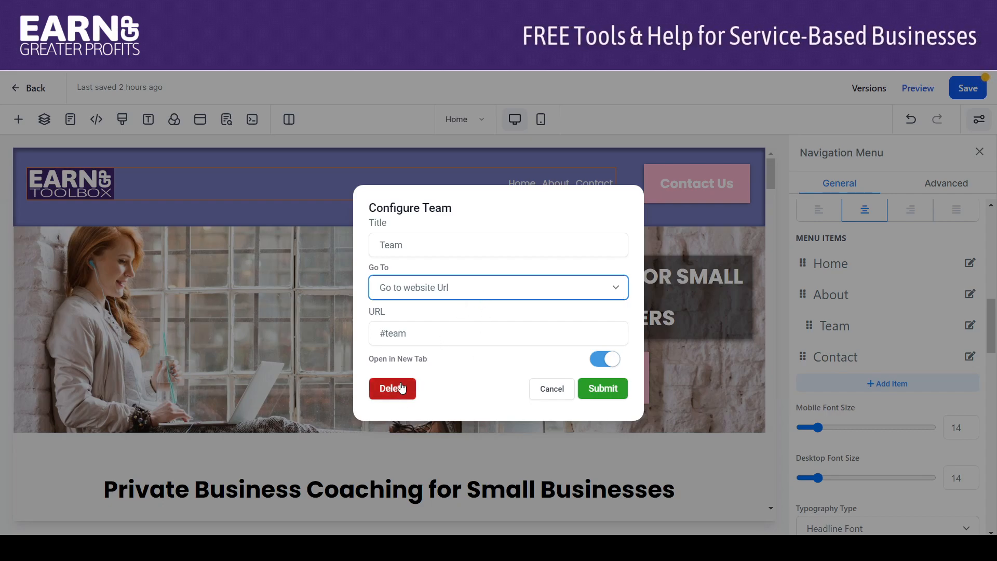
{"action": "double_click", "coordinate": [450, 245]}
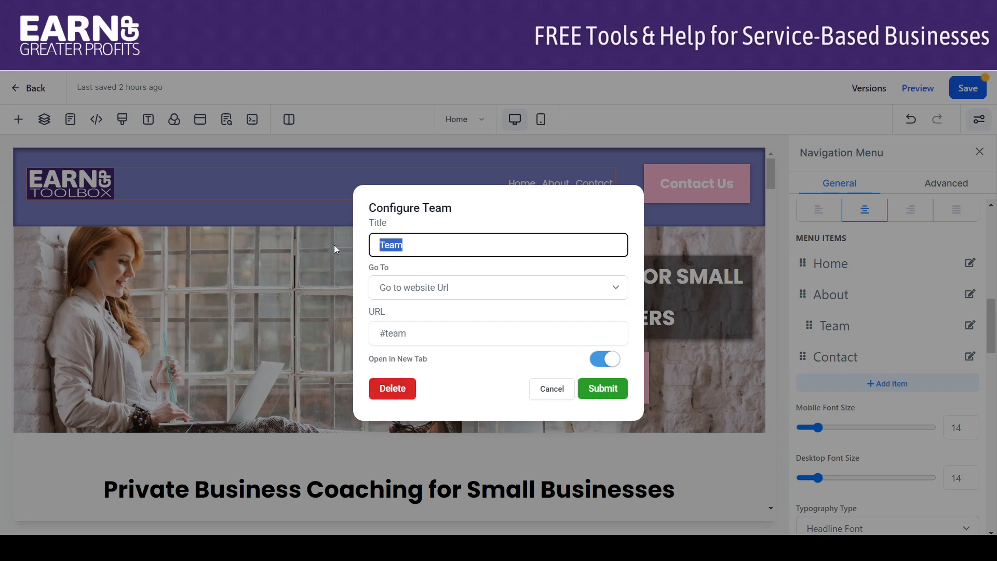
{"action": "type", "text": "Services"}
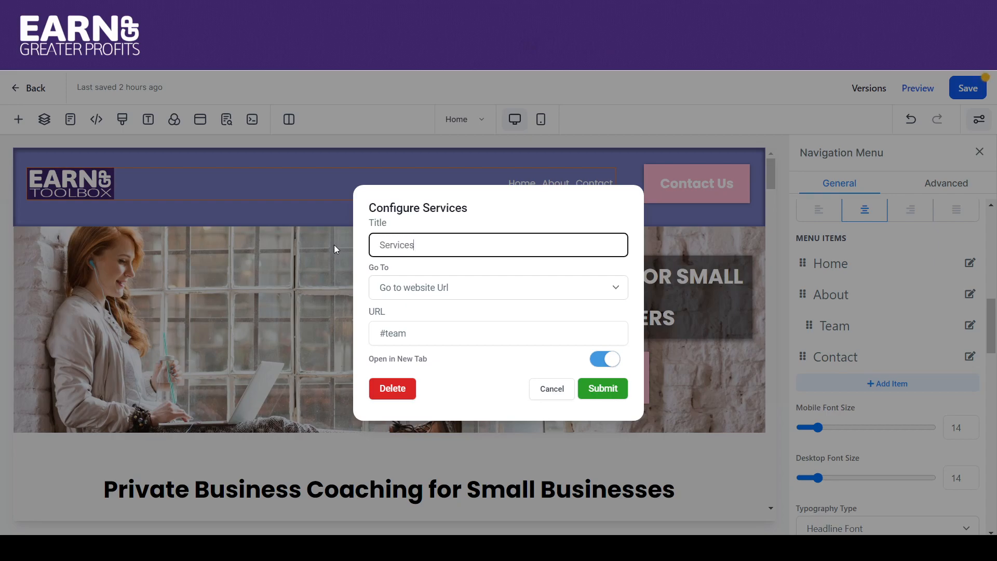
- Link the Services item to Service Page #1 without opening a new tab, and move it to the main level between Home and About
{"action": "left_click", "coordinate": [419, 291]}
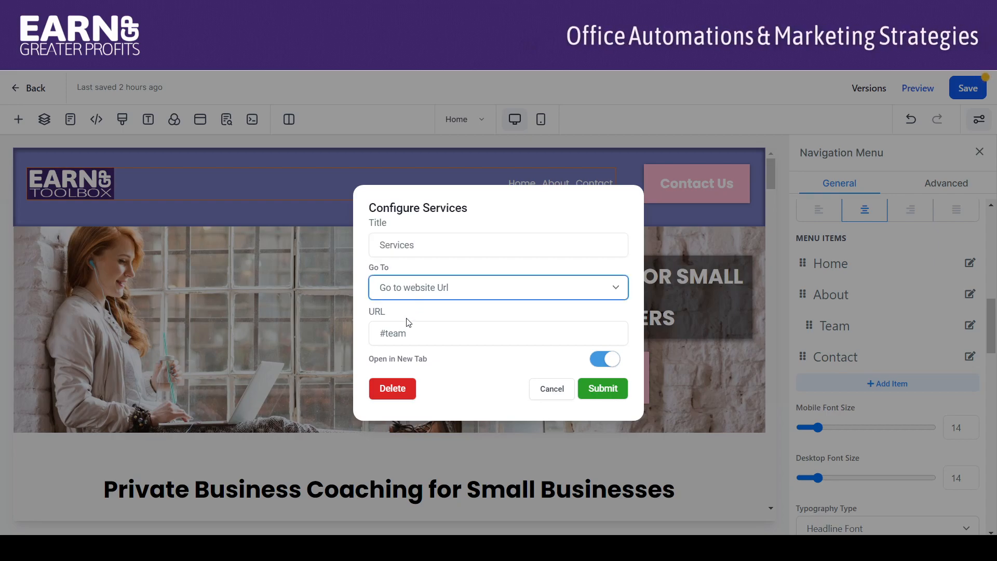
{"action": "left_click", "coordinate": [408, 322]}
{"action": "left_click", "coordinate": [408, 340]}
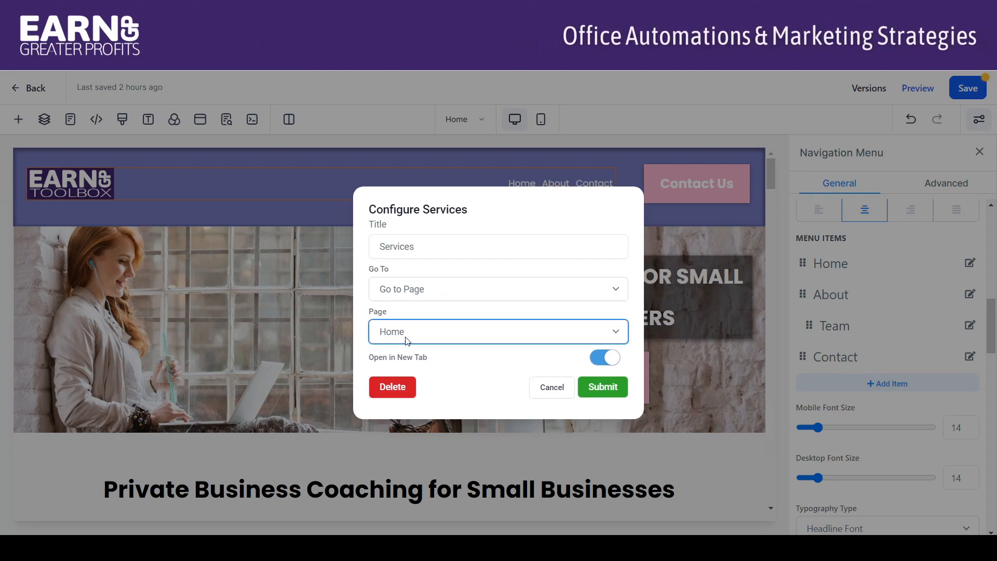
{"action": "left_click", "coordinate": [406, 388]}
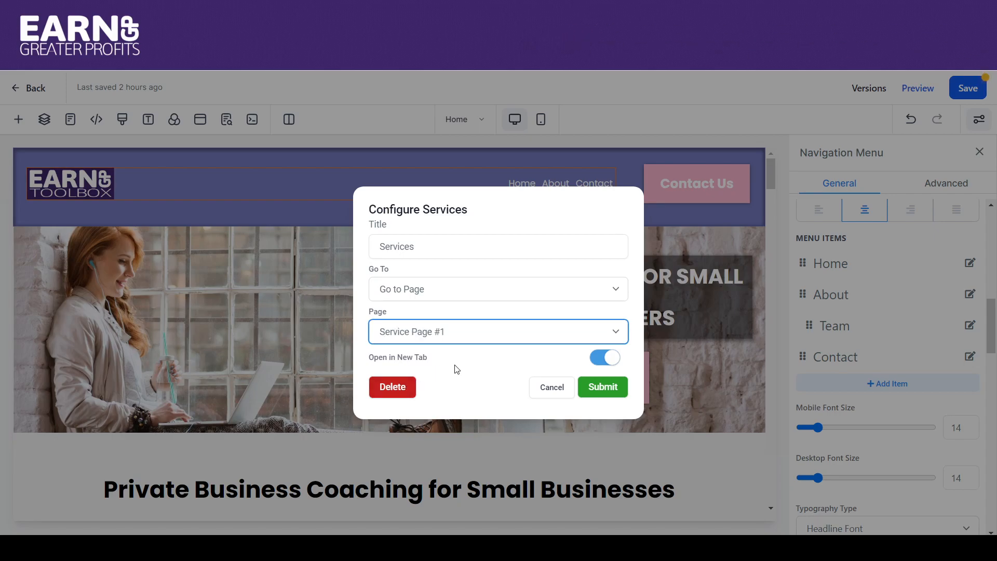
{"action": "left_click", "coordinate": [597, 361]}
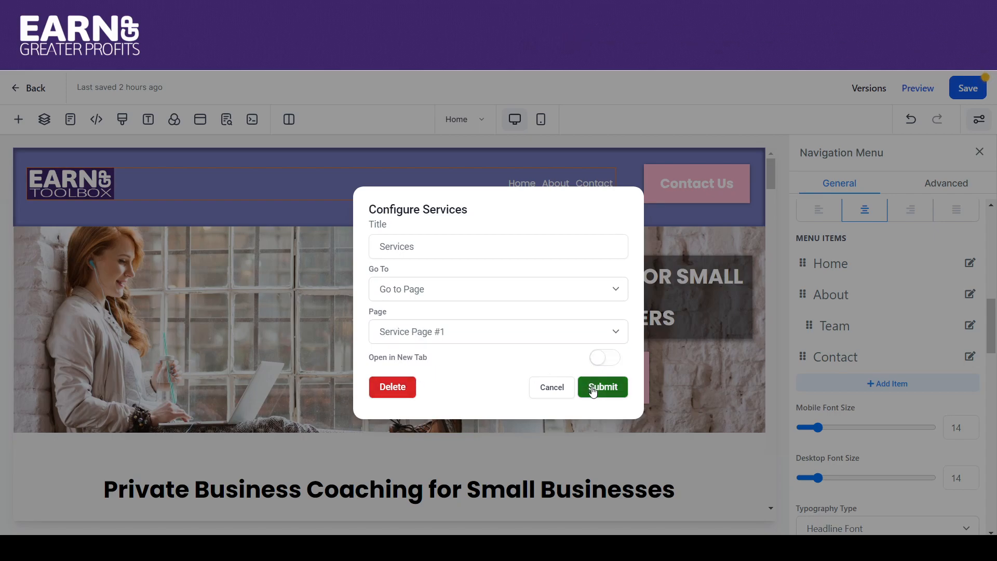
{"action": "left_click", "coordinate": [593, 392]}
{"action": "left_click_drag", "start_coordinate": [807, 327], "coordinate": [802, 295]}
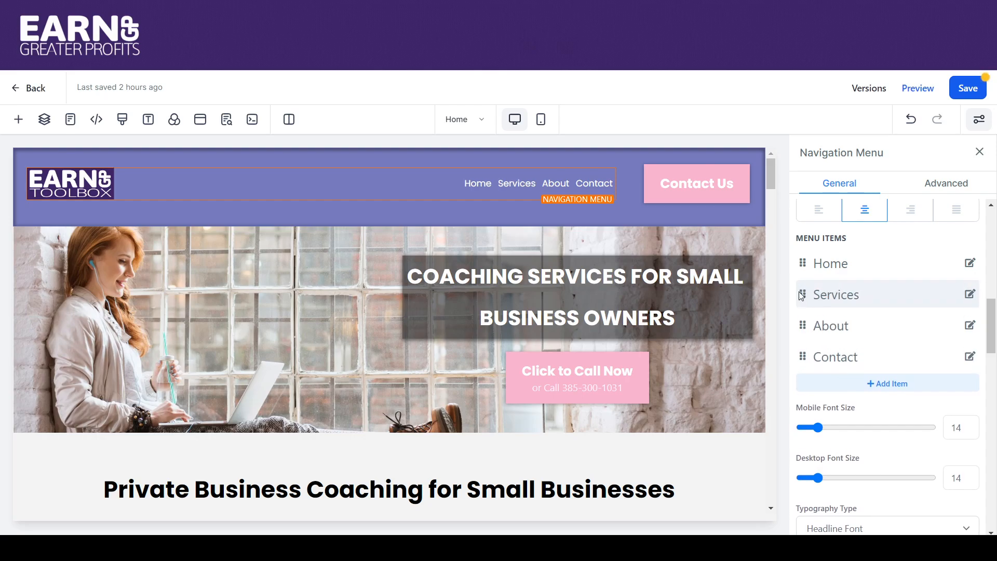
- Add a new item to the navigation menu with the title "Service #1"
{"action": "left_click", "coordinate": [887, 384]}
{"action": "left_click", "coordinate": [432, 244]}
{"action": "key", "text": "ctrl+a"}
{"action": "key", "text": "BackSpace"}
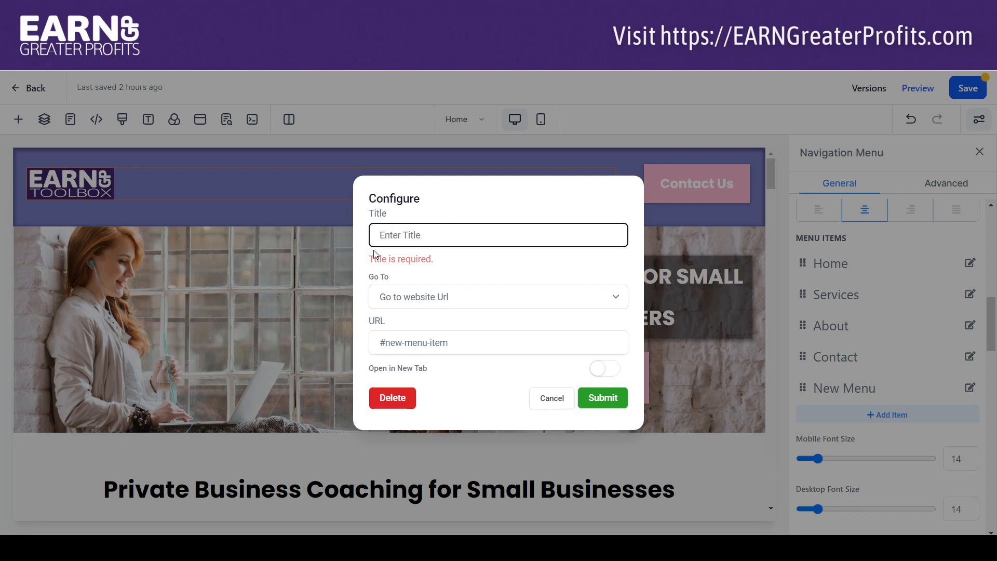
{"action": "type", "text": "Service #"}
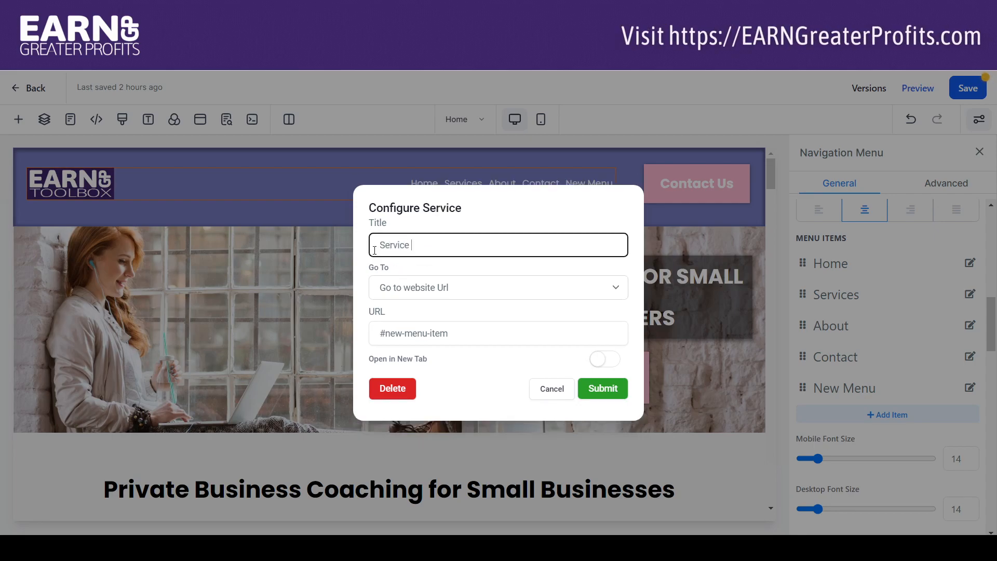
- Link the Service #1 item to Service Page #1 and nest it as a sub-item under Services
{"action": "left_click", "coordinate": [401, 294]}
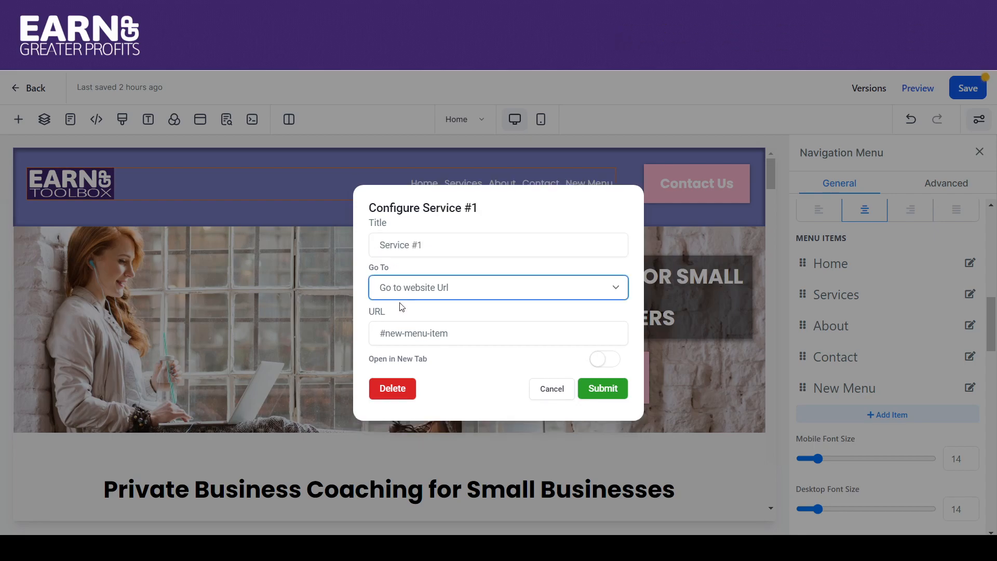
{"action": "left_click", "coordinate": [401, 325]}
{"action": "left_click", "coordinate": [410, 334]}
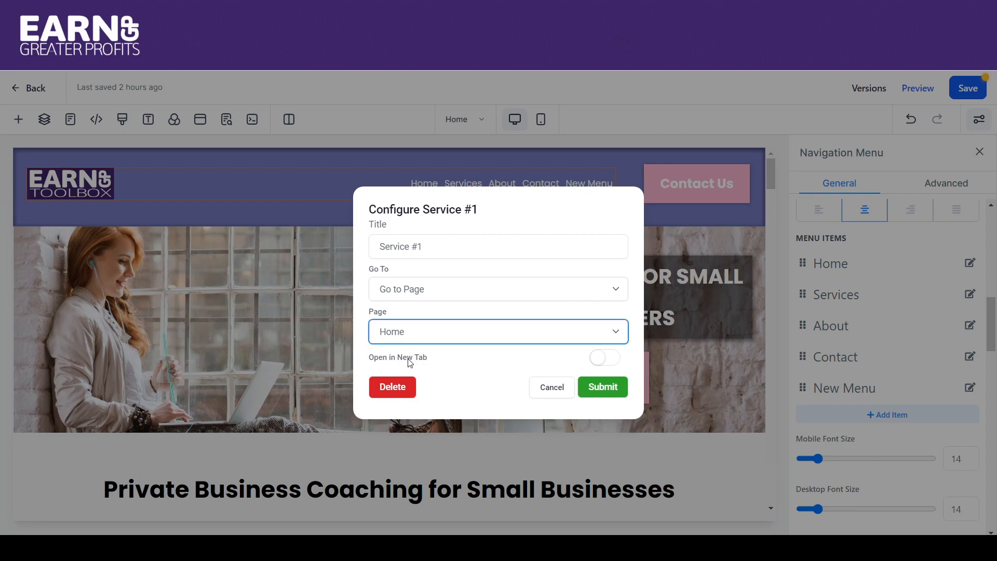
{"action": "left_click", "coordinate": [408, 387]}
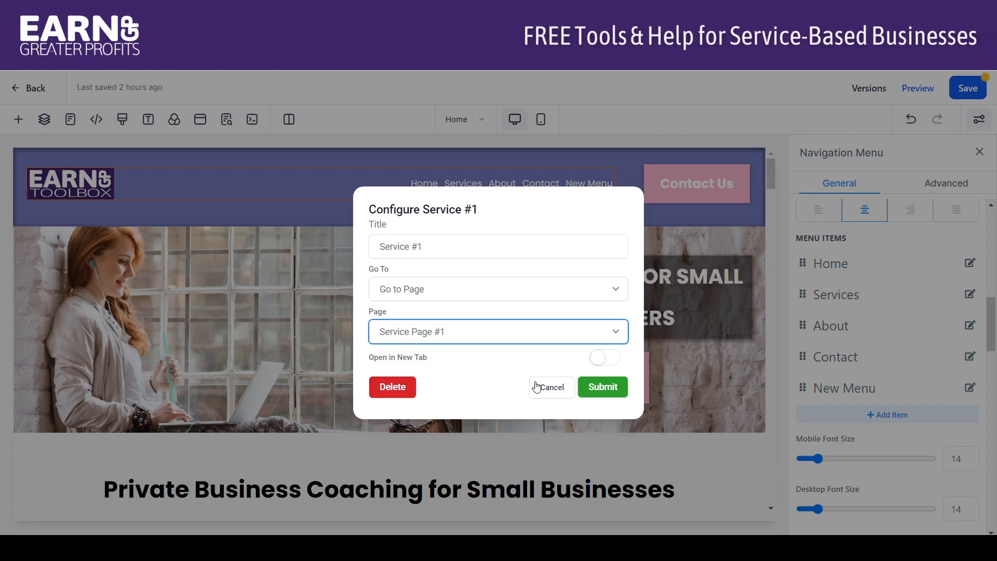
{"action": "left_click", "coordinate": [592, 393]}
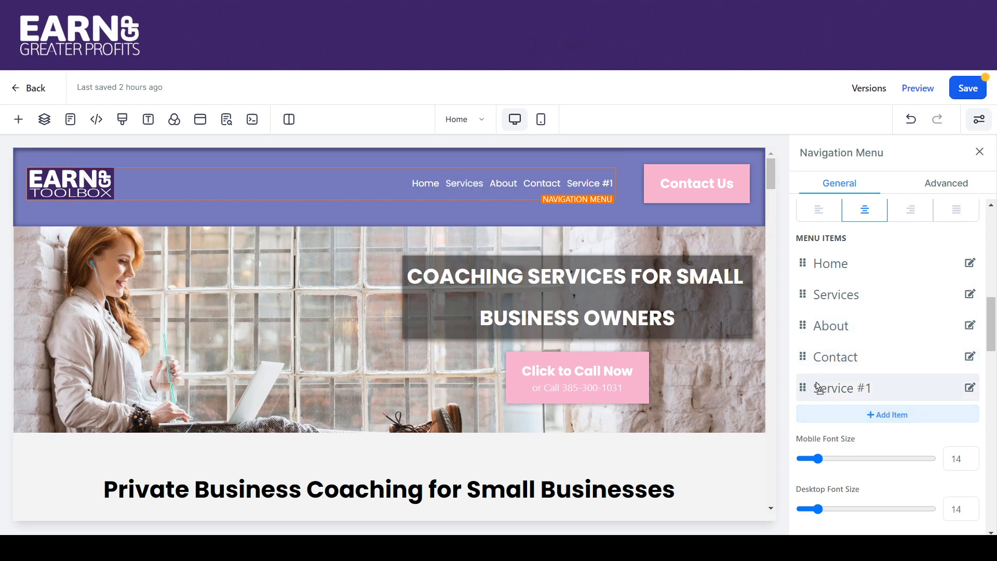
{"action": "left_click_drag", "start_coordinate": [822, 387], "coordinate": [817, 312]}
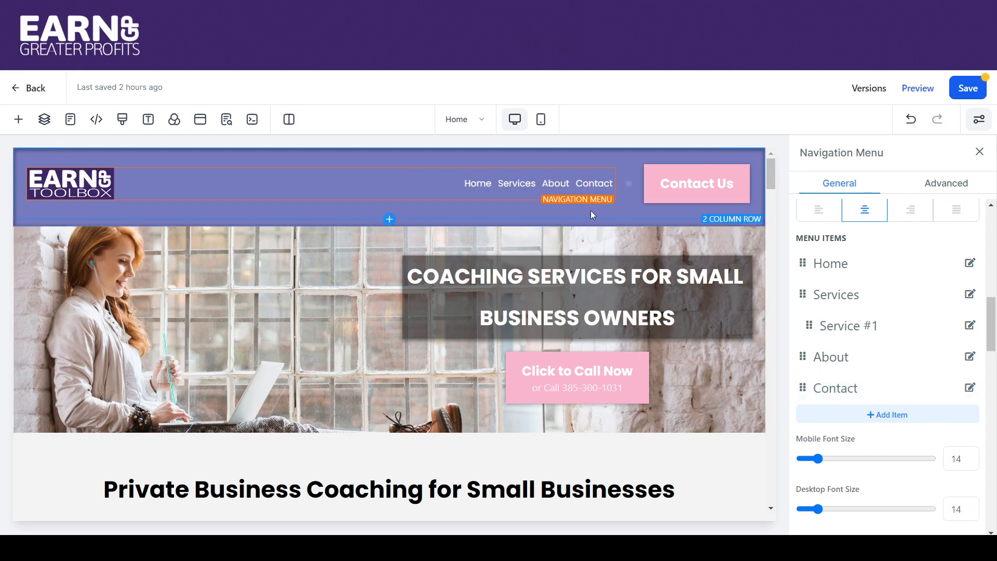
- Set the horizontal spacing of the navigation menu items to 10
{"action": "mouse_move", "coordinate": [507, 181]}
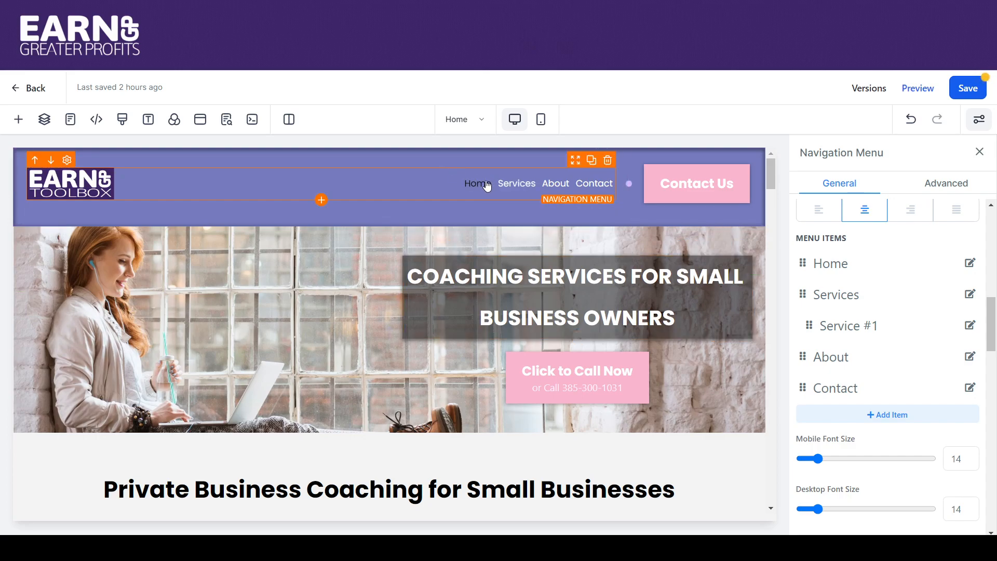
{"action": "left_click_drag", "start_coordinate": [992, 311], "coordinate": [992, 432]}
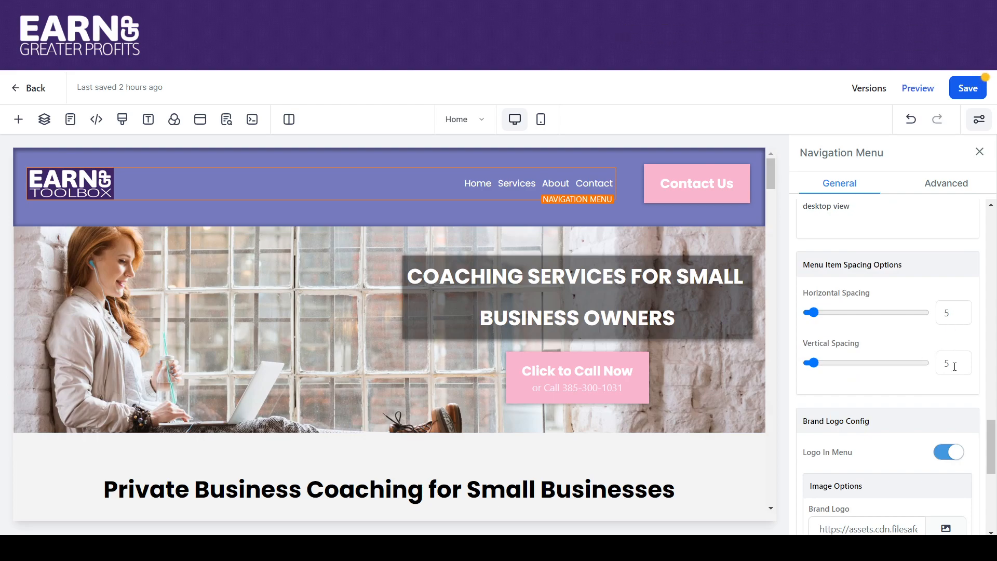
{"action": "type", "text": "10"}
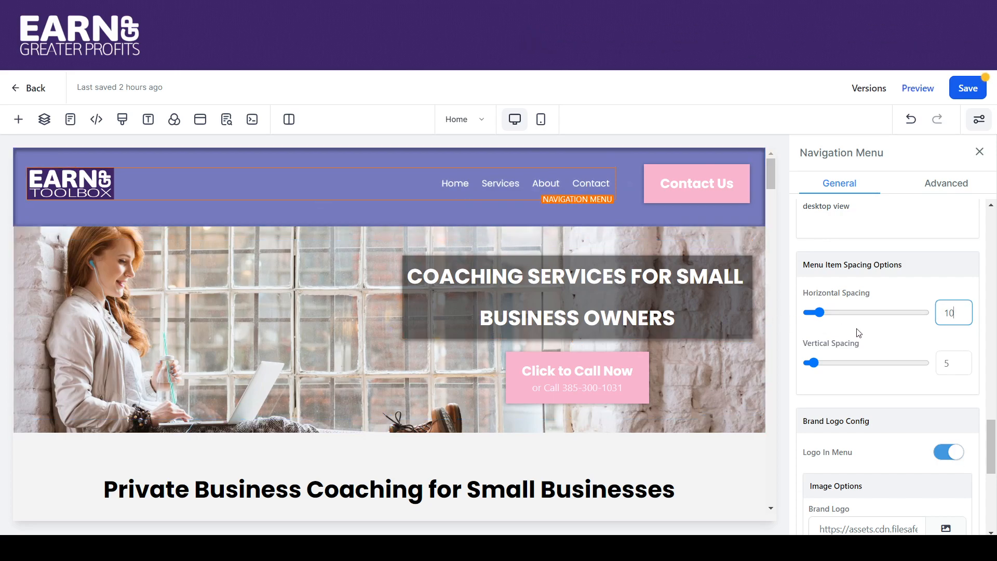
- Change the menu's hover text color to the very light gray swatch and save the page, accepting the global section changes
{"action": "left_click_drag", "start_coordinate": [992, 435], "coordinate": [995, 390]}
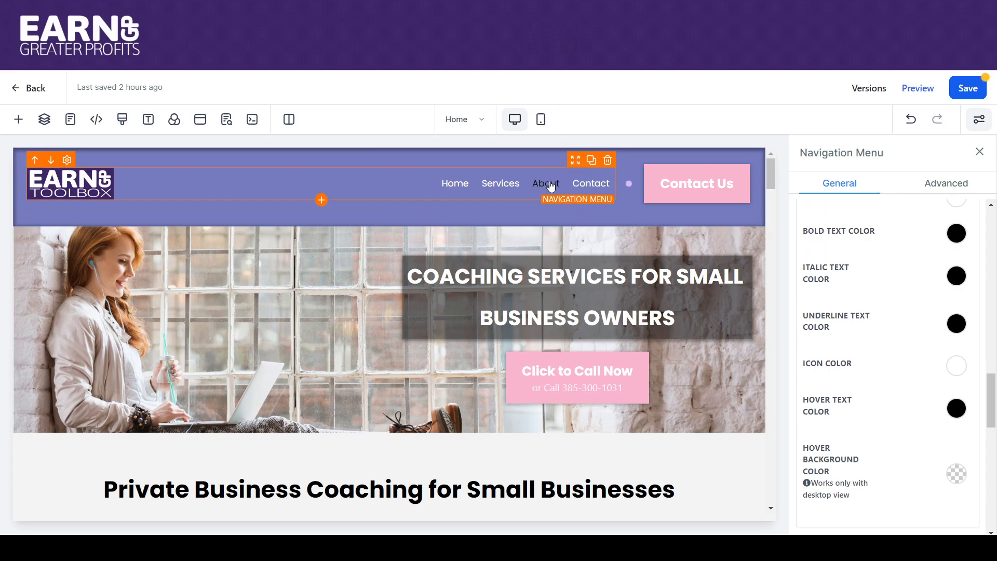
{"action": "left_click", "coordinate": [957, 411]}
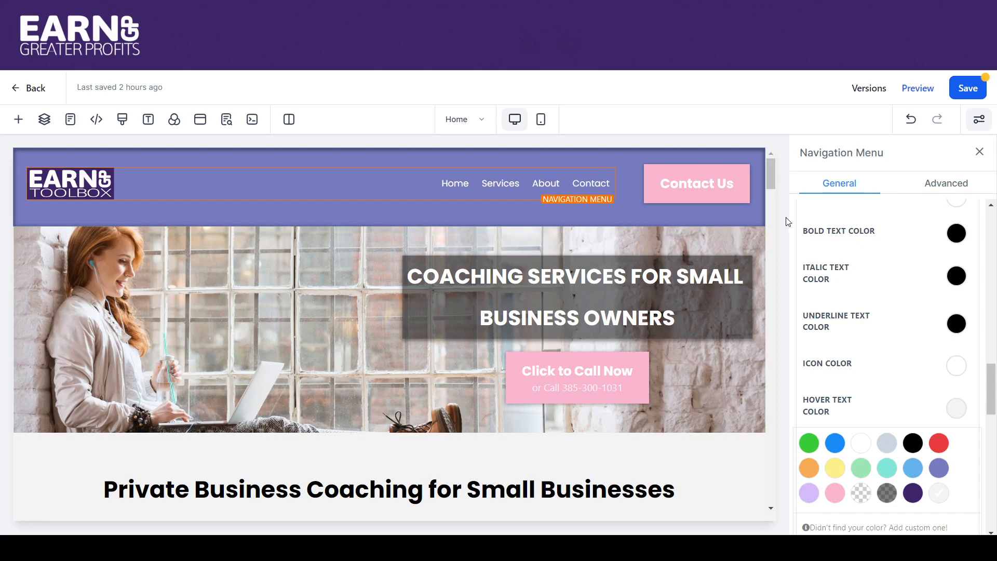
{"action": "left_click", "coordinate": [968, 87]}
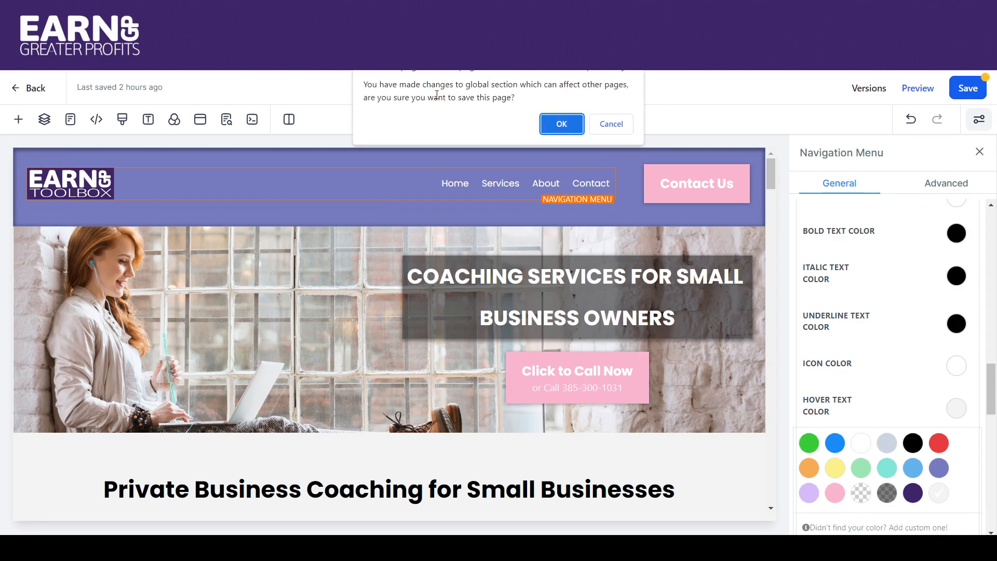
{"action": "left_click", "coordinate": [561, 125]}
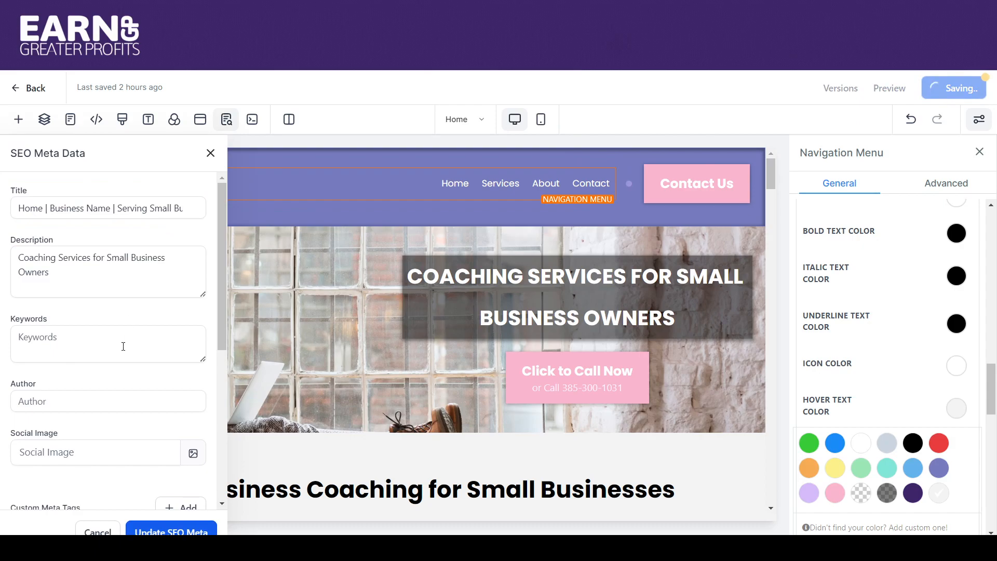
{"action": "left_click", "coordinate": [209, 153]}
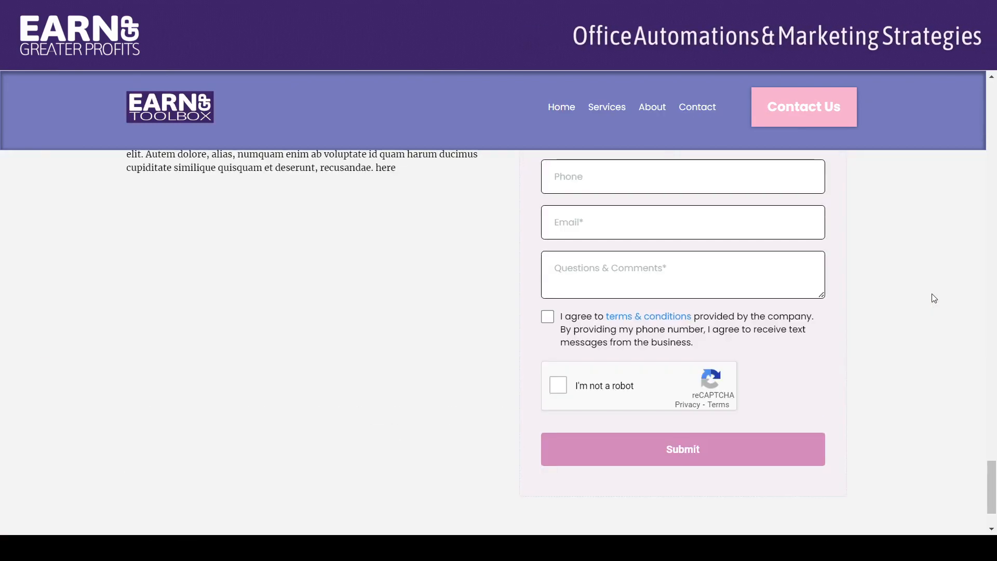
- Check the header menu on the previewed site by following the Service #1 sub-item and the Contact link
{"action": "left_click_drag", "start_coordinate": [993, 477], "coordinate": [993, 99]}
{"action": "mouse_move", "coordinate": [614, 108]}
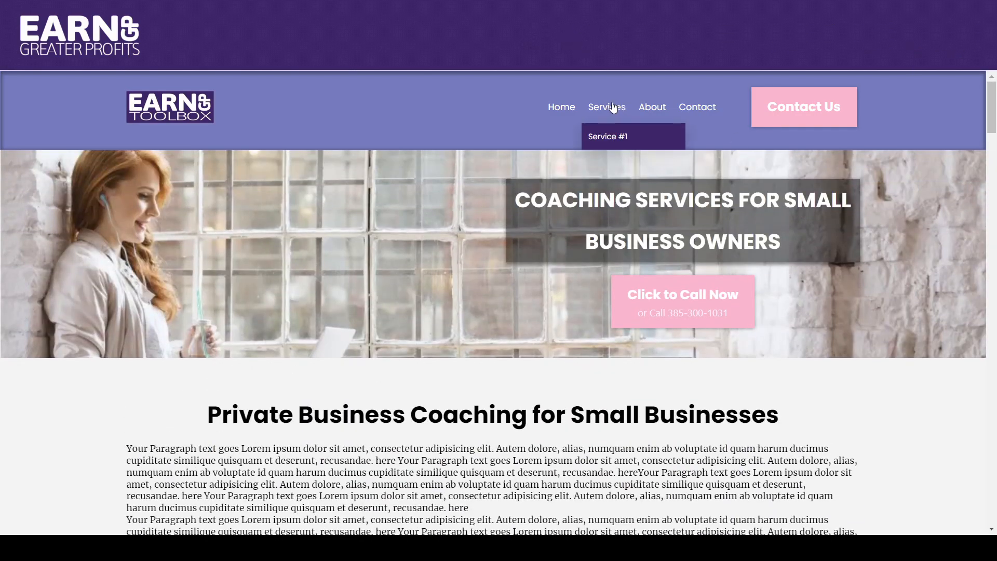
{"action": "left_click", "coordinate": [605, 137]}
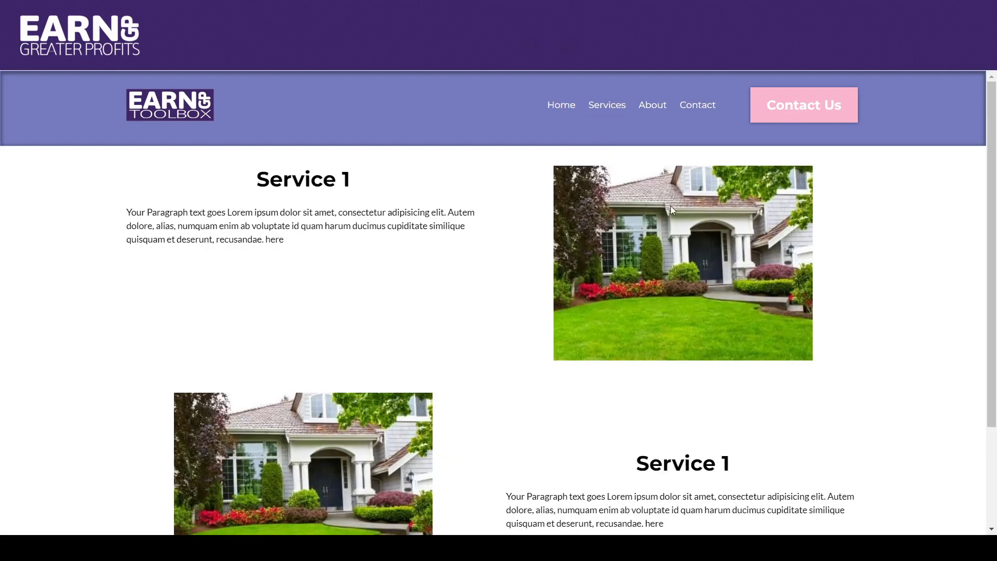
{"action": "left_click", "coordinate": [692, 106]}
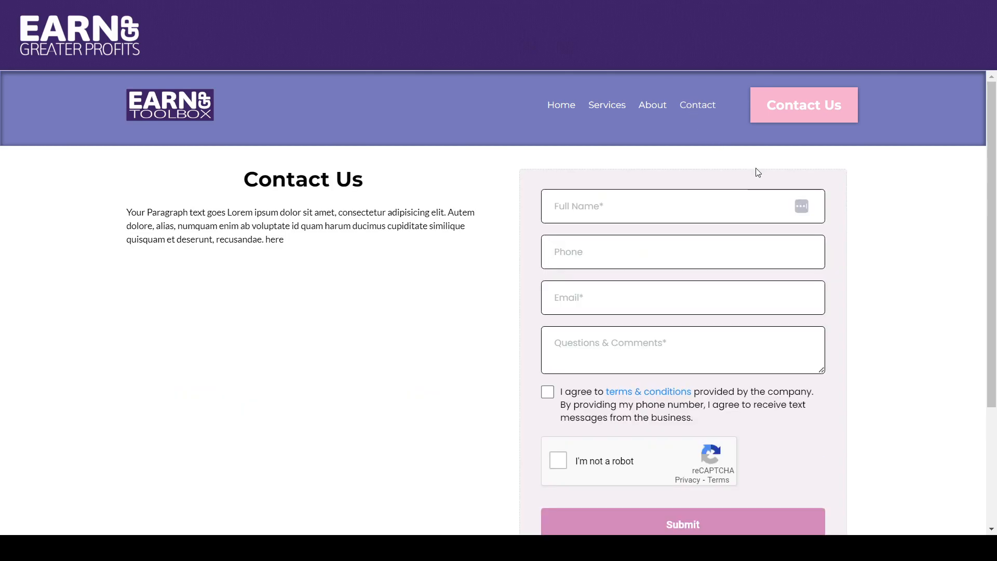
- Set the hover color of the navigation menu's dropdown sub-items to the very light gray swatch, check the Services dropdown, and save the page
{"action": "mouse_move", "coordinate": [589, 110]}
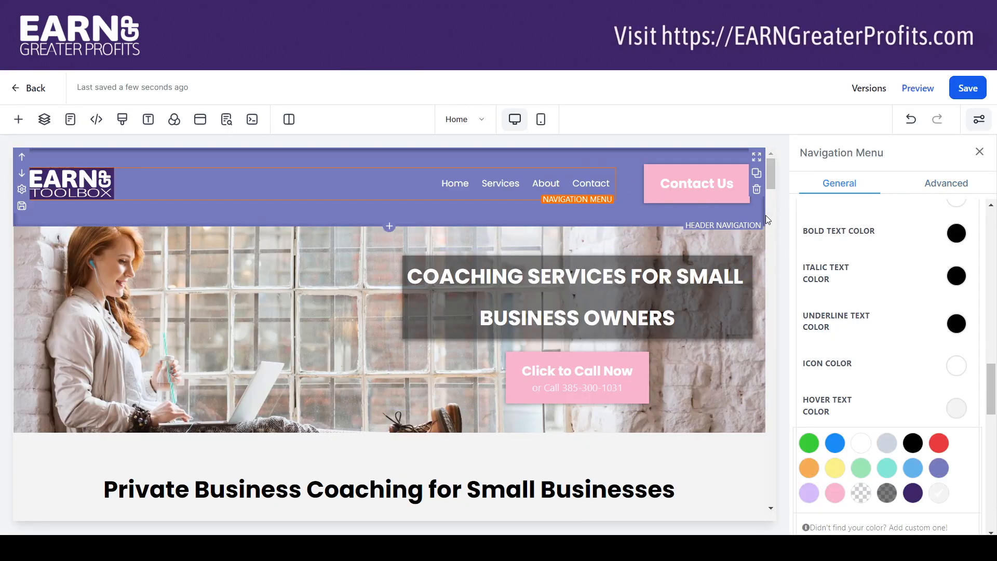
{"action": "left_click", "coordinate": [954, 183]}
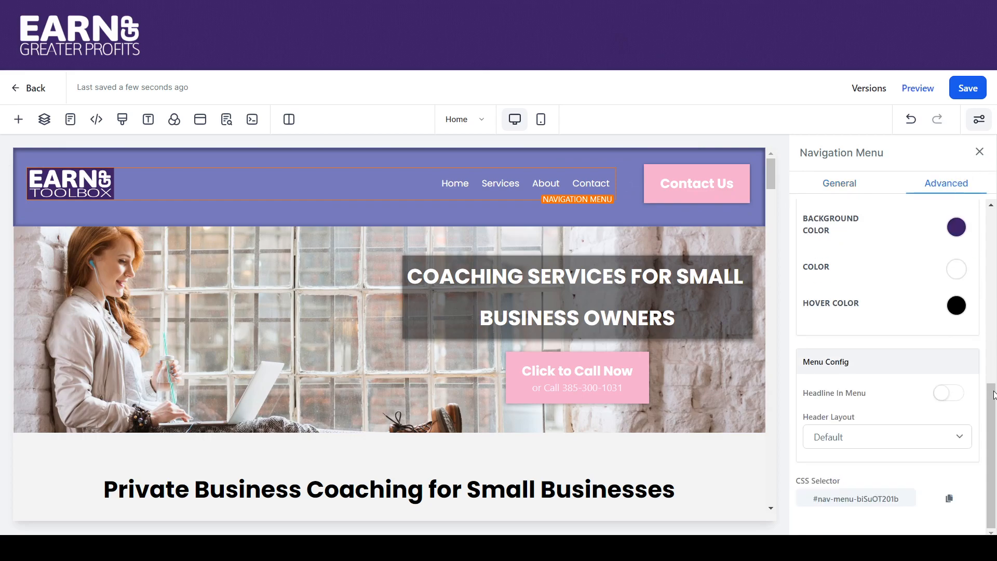
{"action": "left_click", "coordinate": [955, 305]}
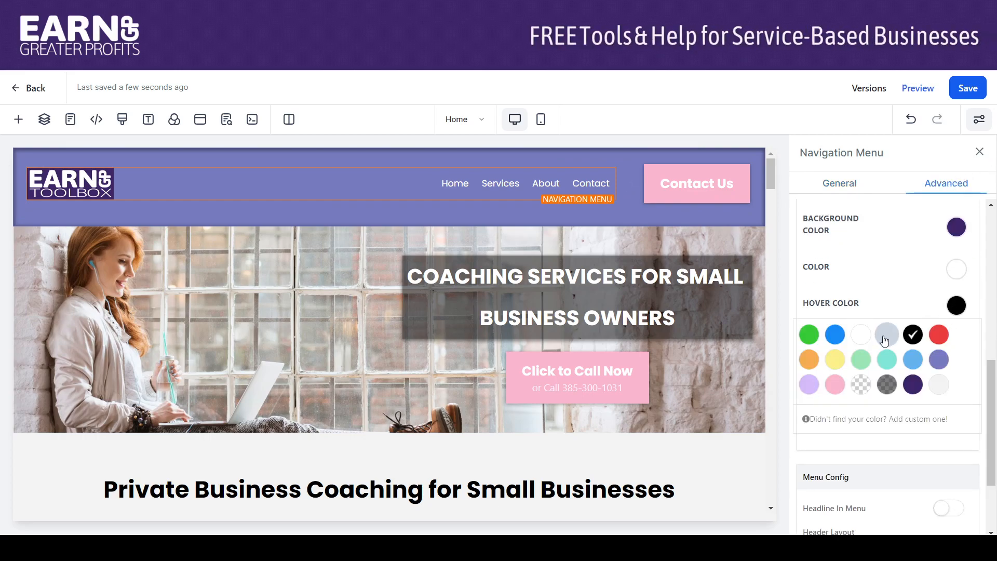
{"action": "left_click", "coordinate": [942, 386]}
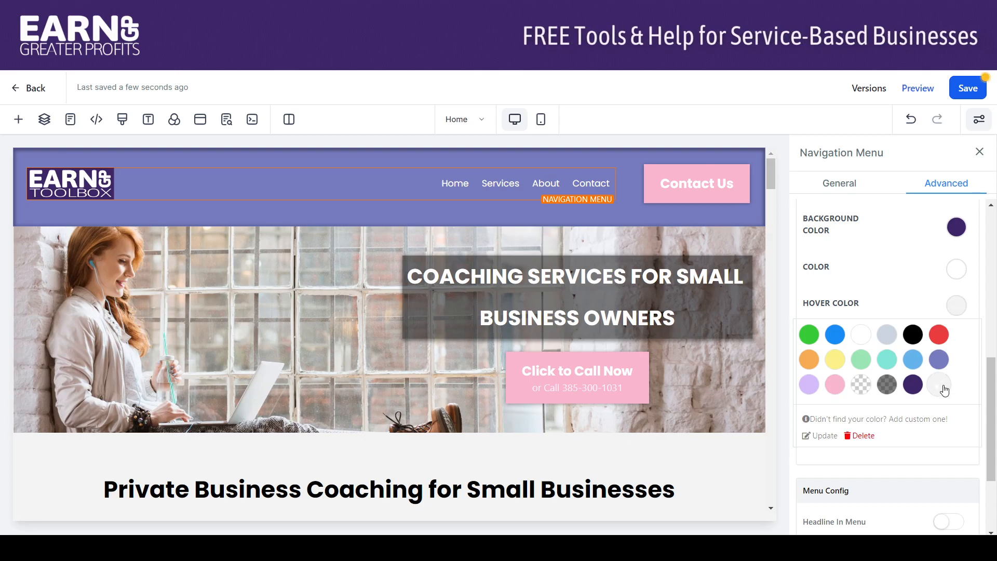
{"action": "left_click", "coordinate": [800, 274]}
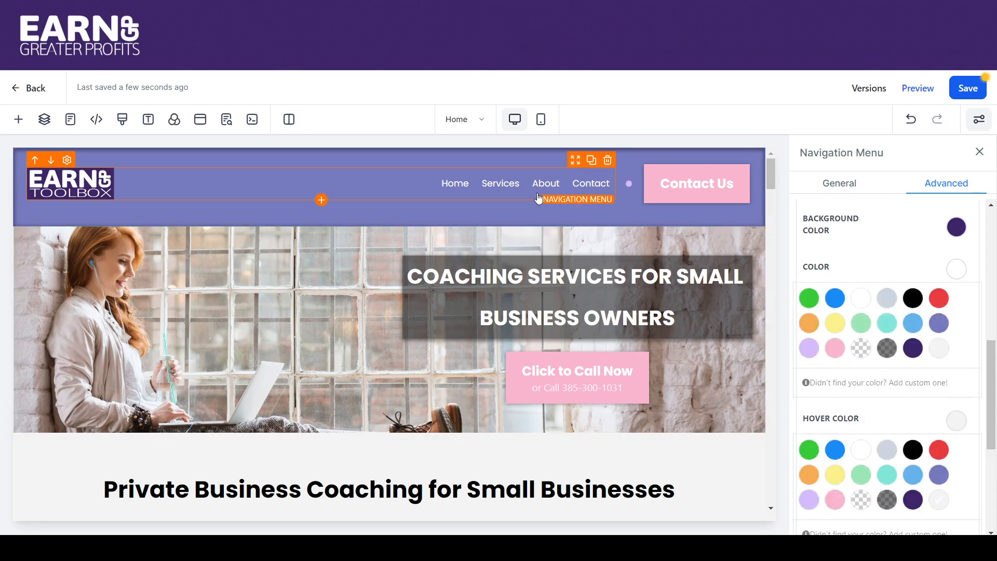
{"action": "mouse_move", "coordinate": [490, 186]}
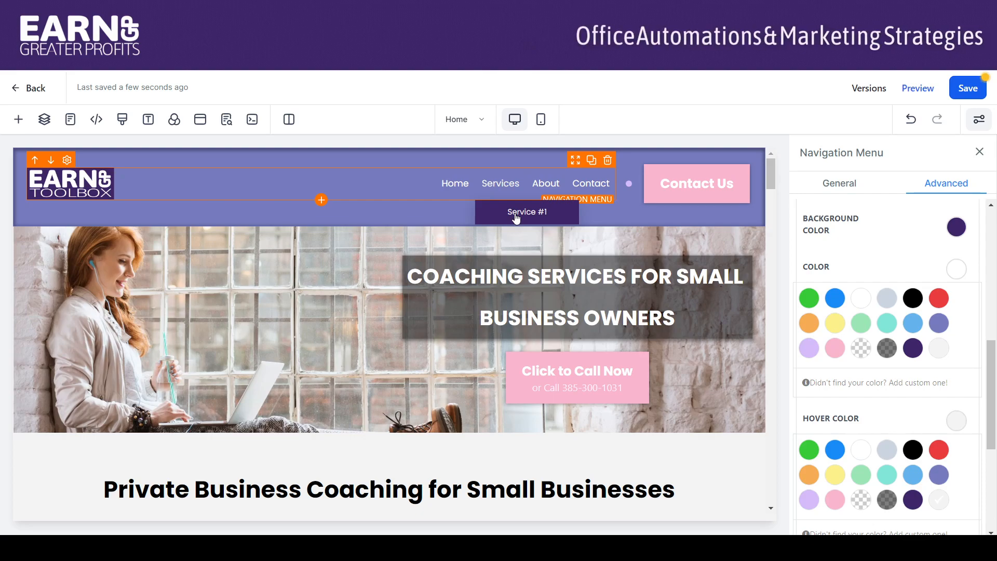
{"action": "left_click", "coordinate": [967, 88]}
{"action": "left_click", "coordinate": [556, 125]}
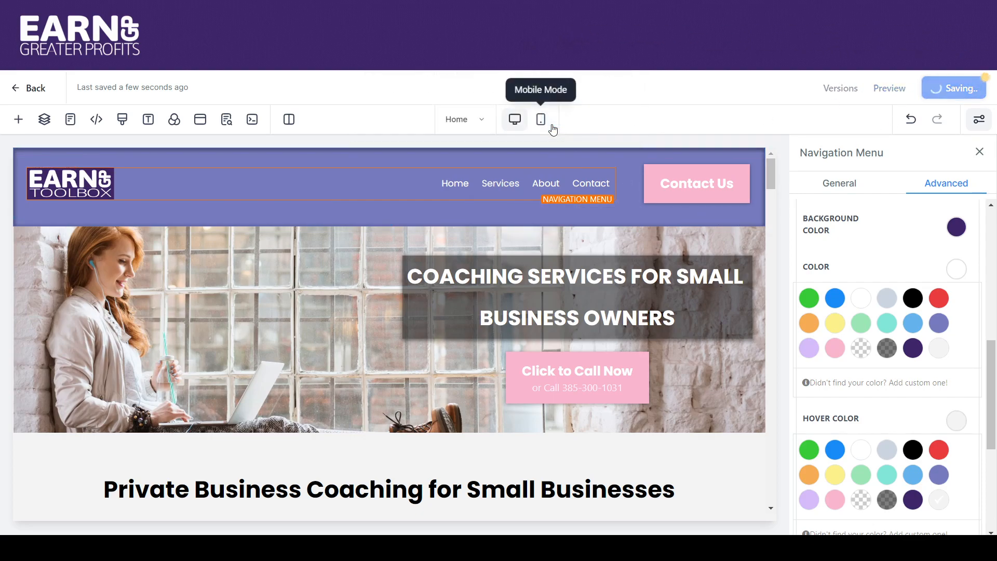